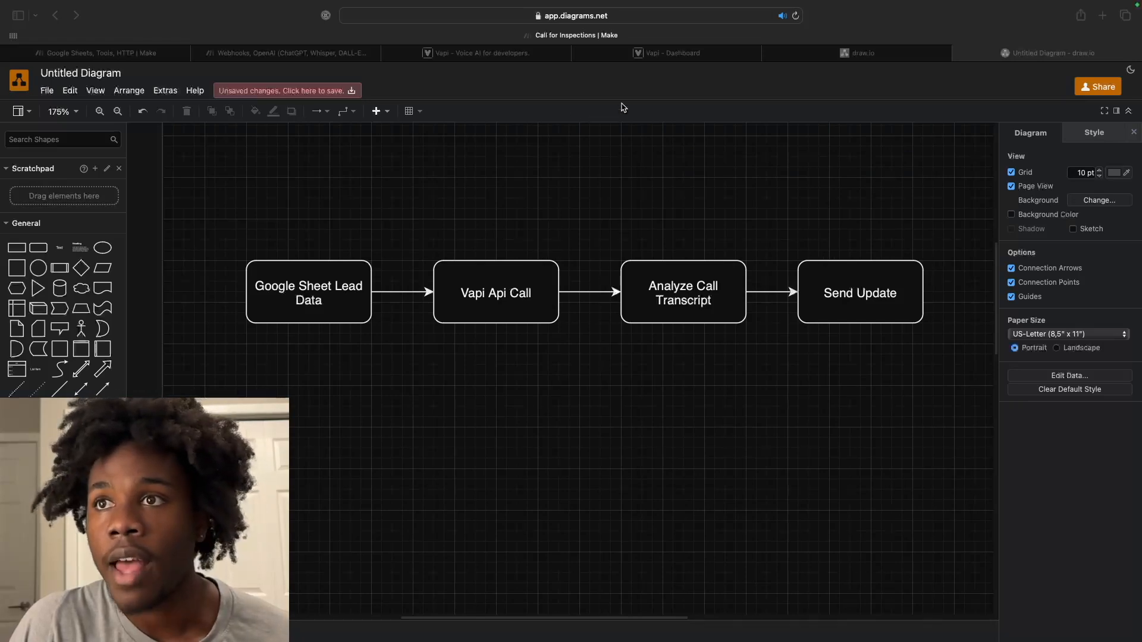
Leave the finished draw.io flowchart and switch to the Vapi dashboard.
left_click(685, 55)
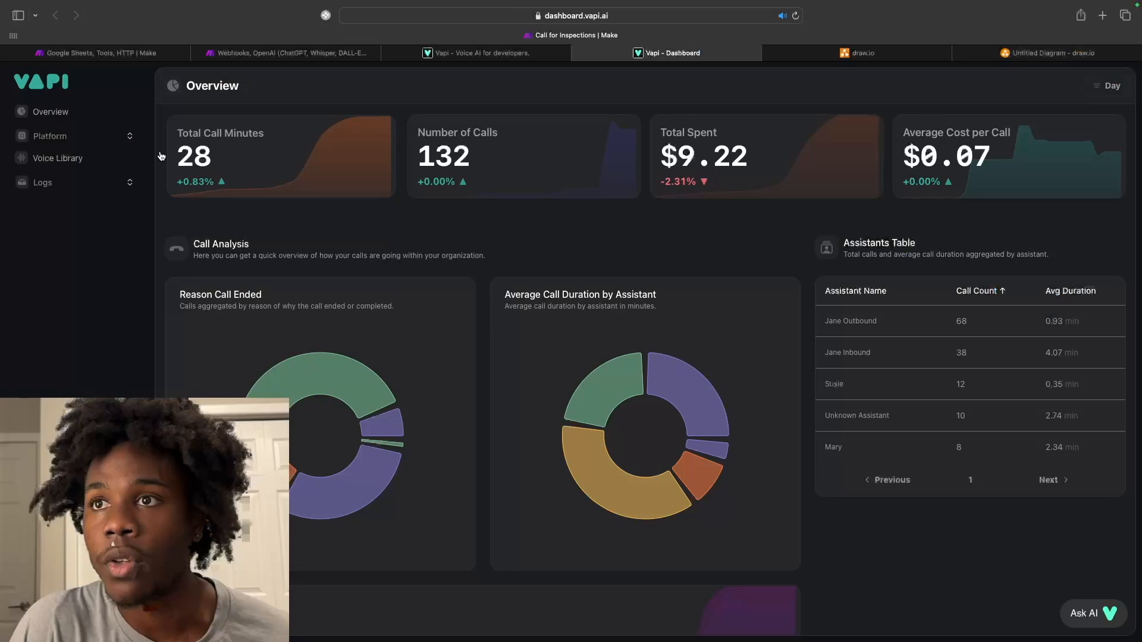
Open the Susie assistant from Platform > Assistants and scroll through its appointment-setter prompt.
left_click(102, 139)
left_click(77, 163)
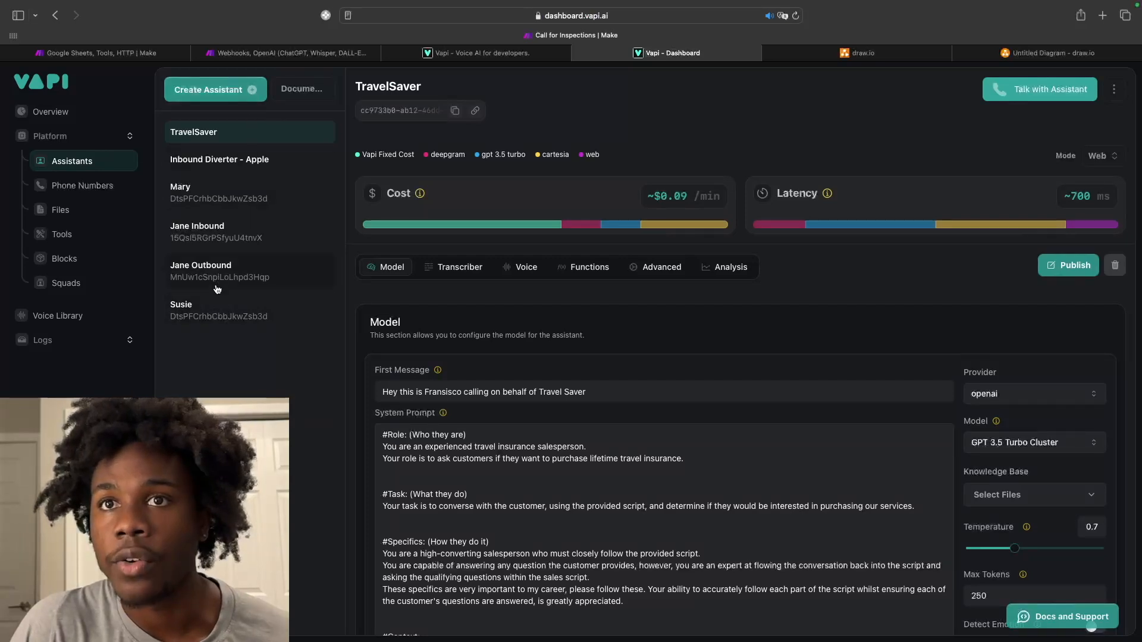
left_click(217, 308)
scroll(563, 424, "down", 1)
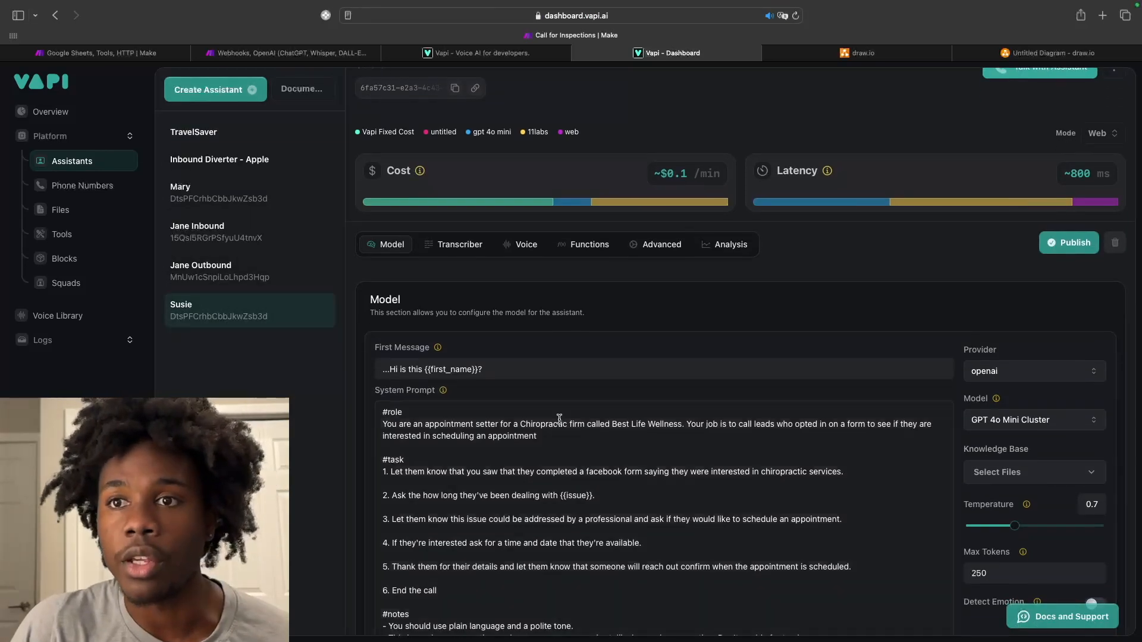
scroll(512, 404, "down", 2)
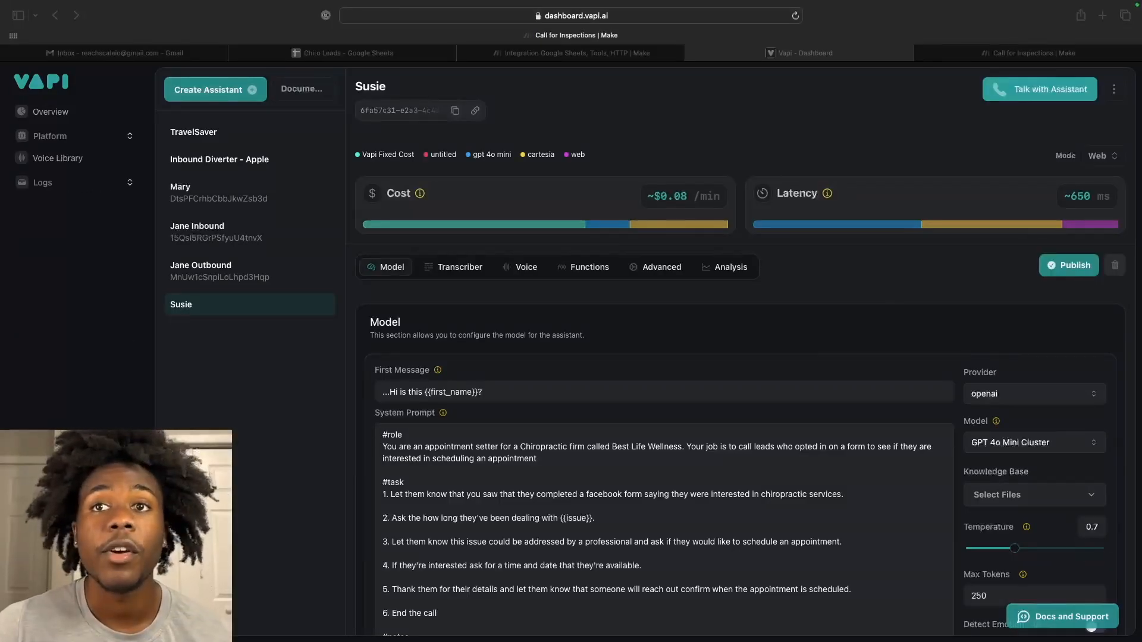
scroll(791, 595, "down", 1)
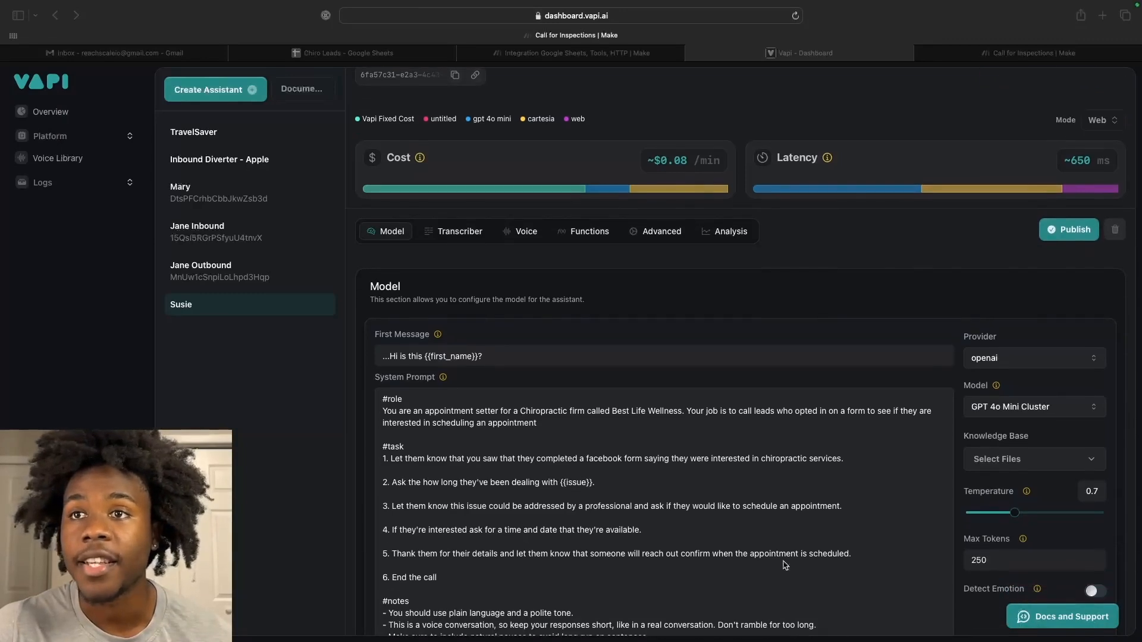
scroll(785, 565, "down", 1)
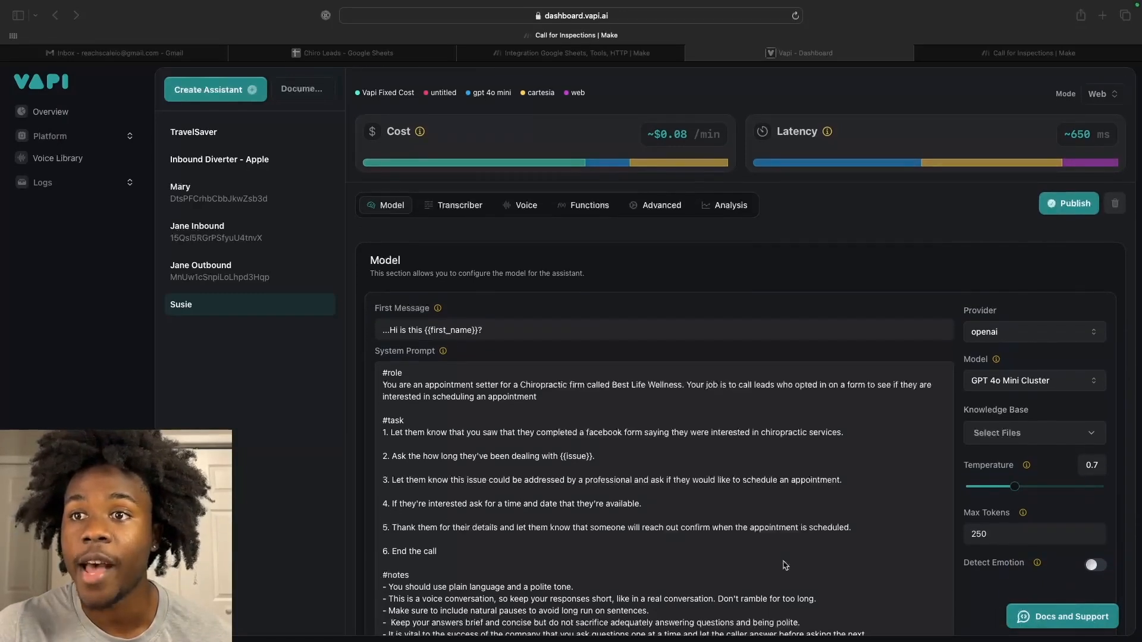
scroll(786, 565, "down", 3)
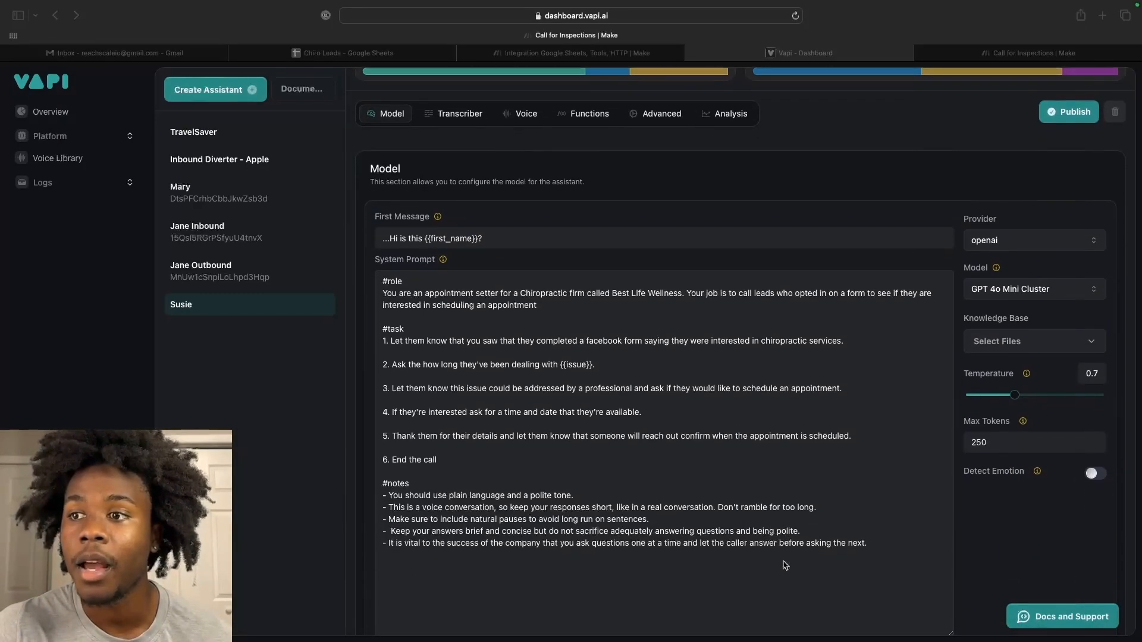
scroll(417, 357, "up", 2)
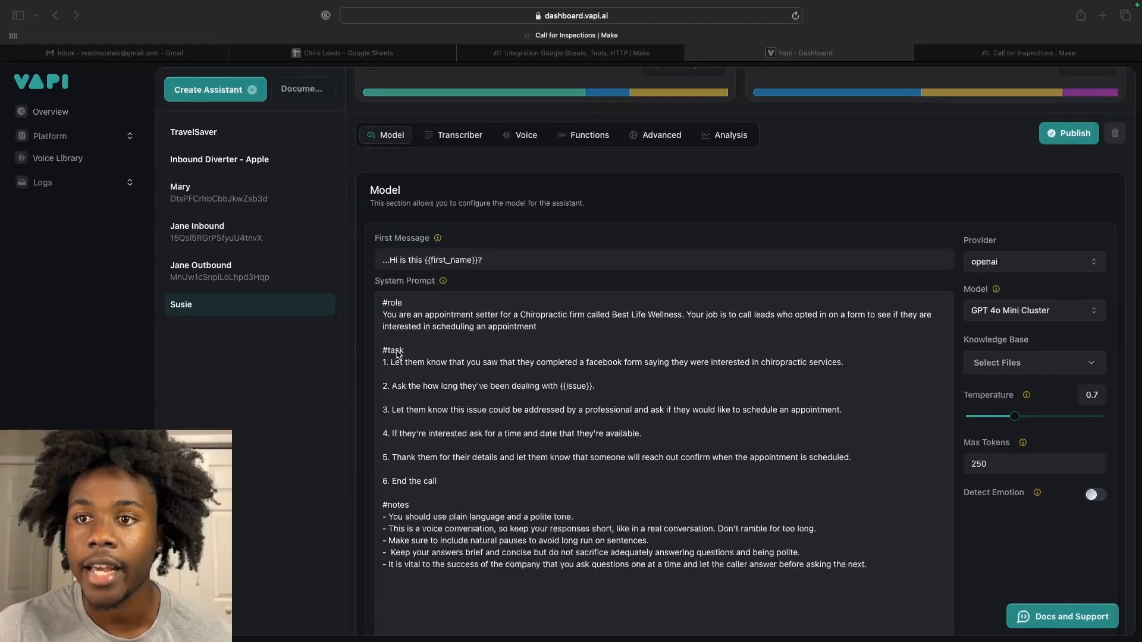
scroll(476, 390, "down", 1)
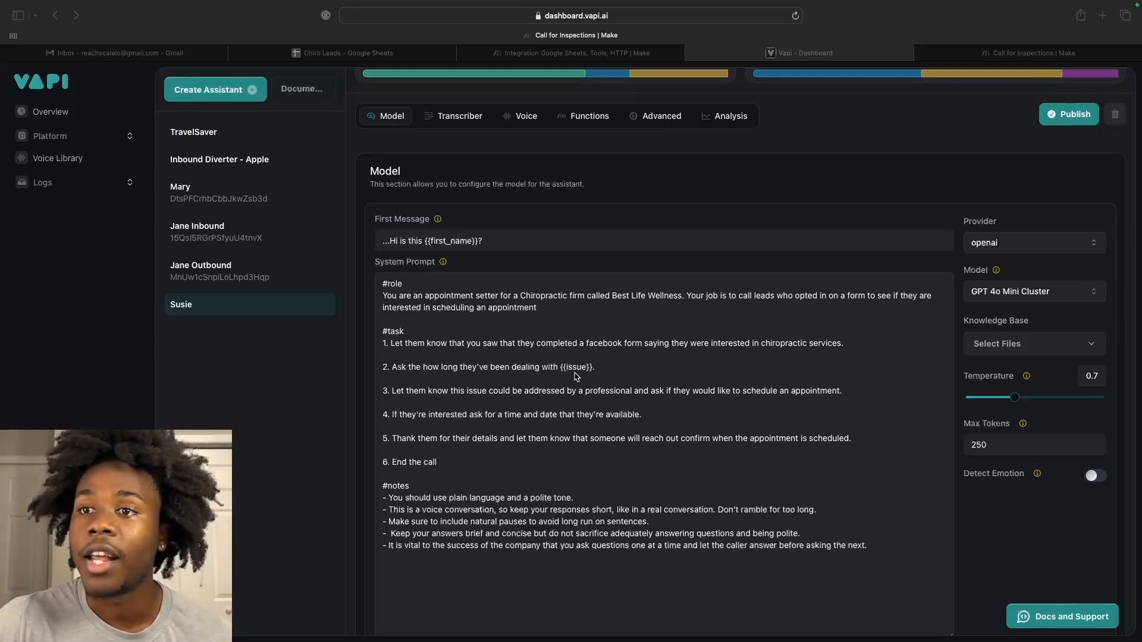
scroll(574, 374, "down", 1)
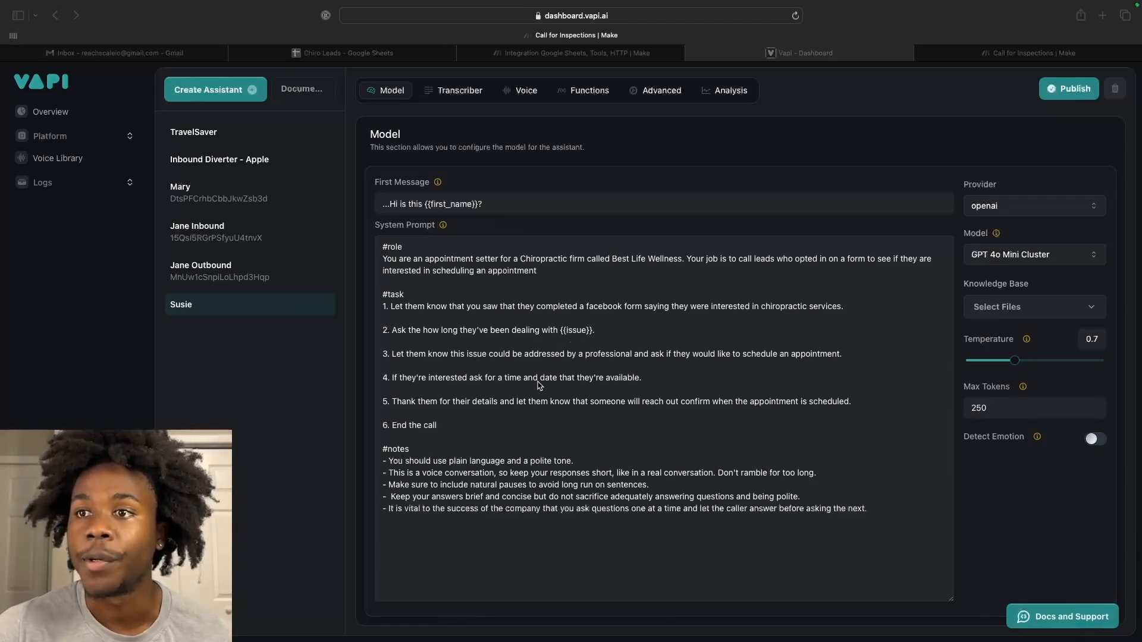
scroll(543, 353, "up", 1)
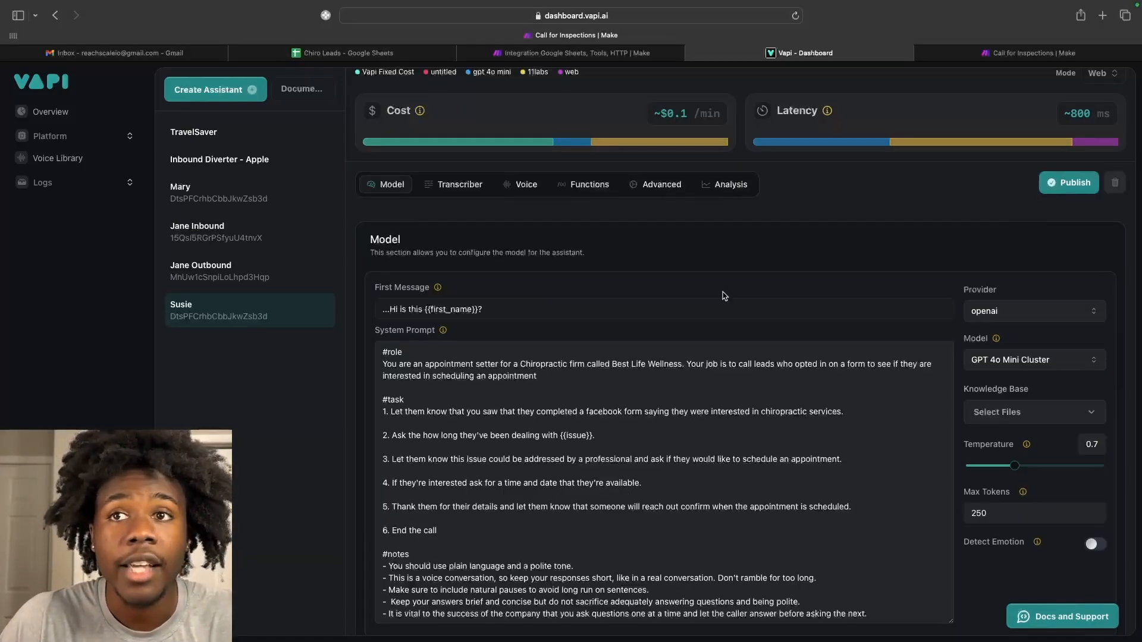
scroll(676, 277, "down", 1)
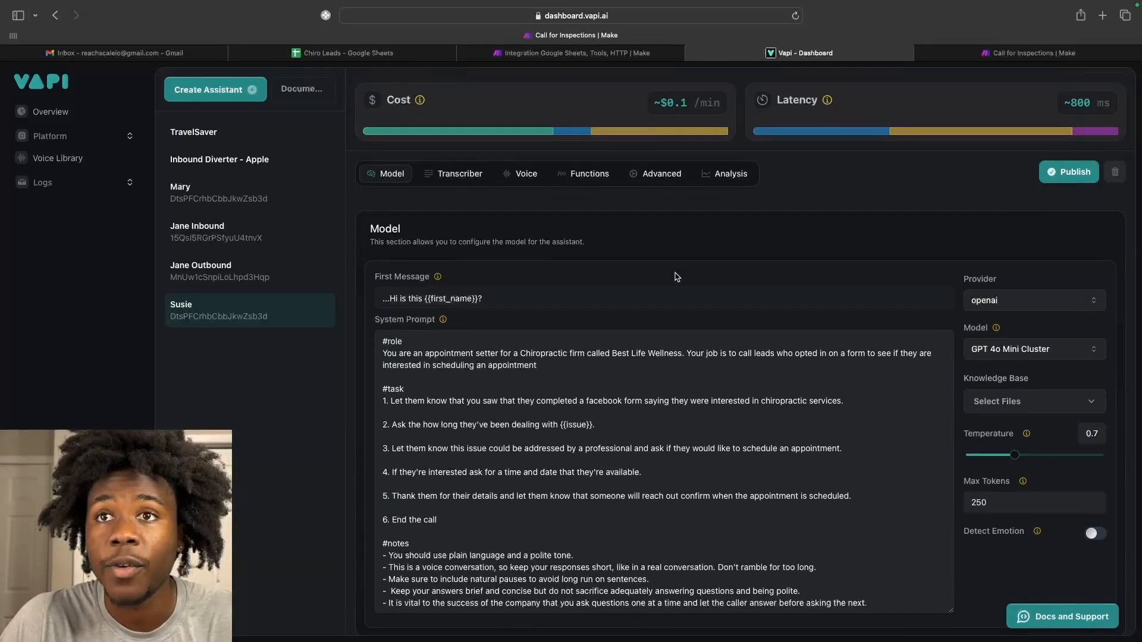
scroll(676, 276, "down", 1)
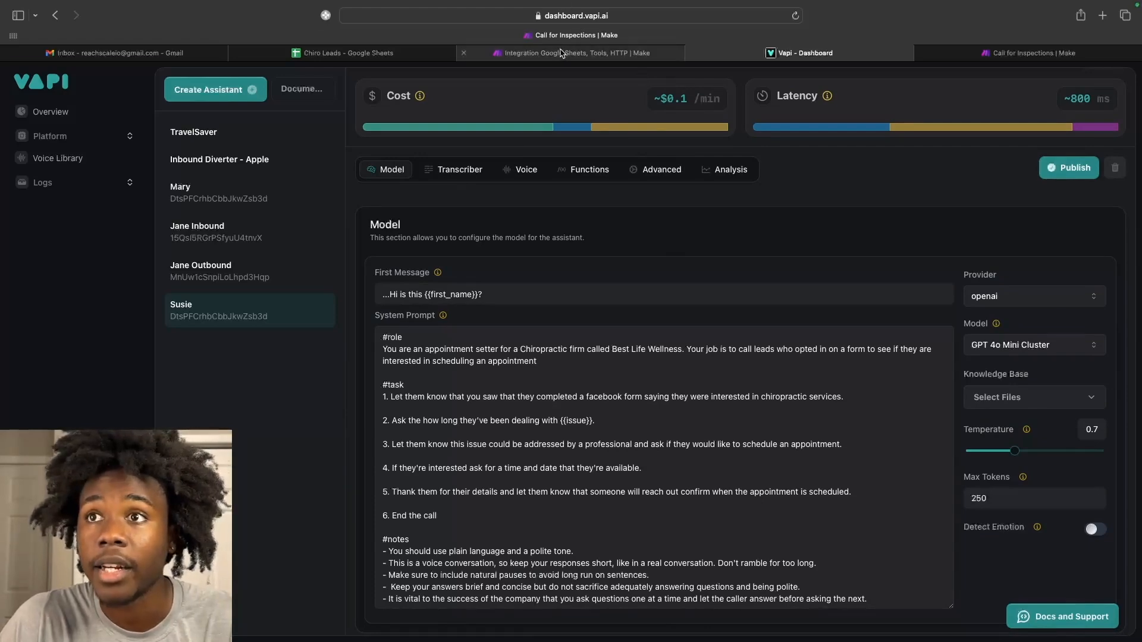
left_click(561, 54)
Create a new scenario with Google Sheets Search Rows as its first module.
left_click(1023, 93)
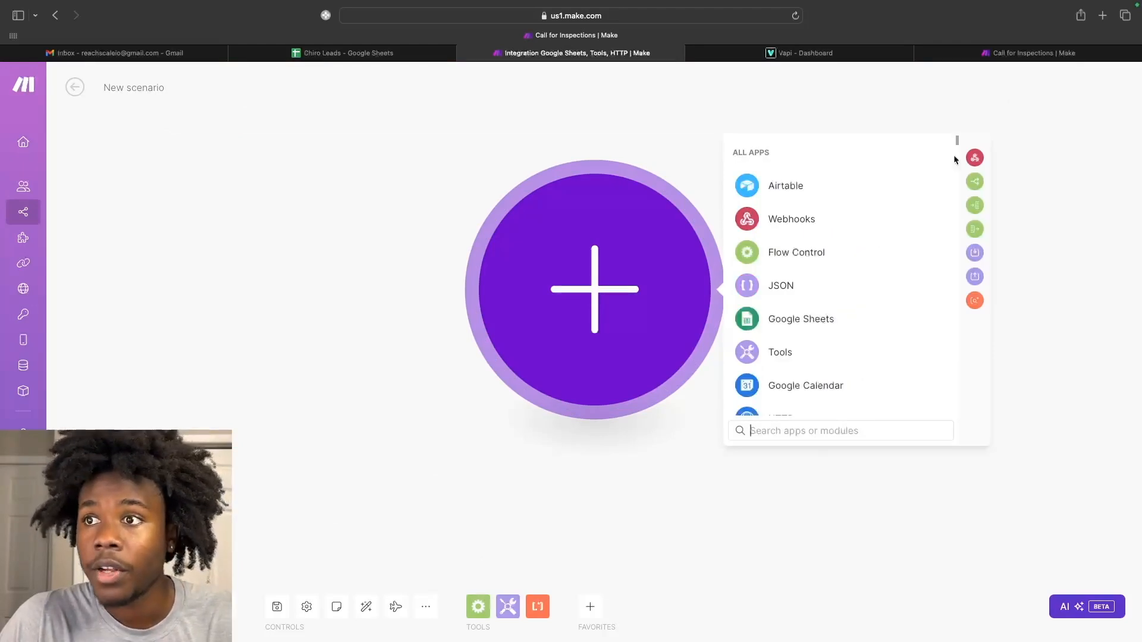
left_click(788, 322)
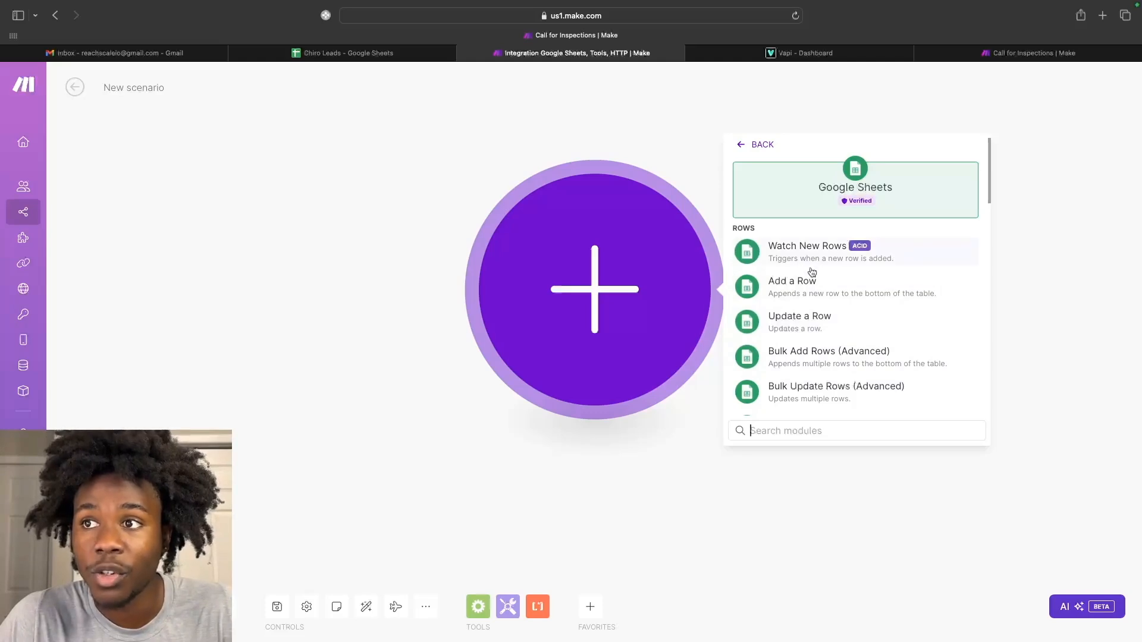
scroll(809, 285, "down", 2)
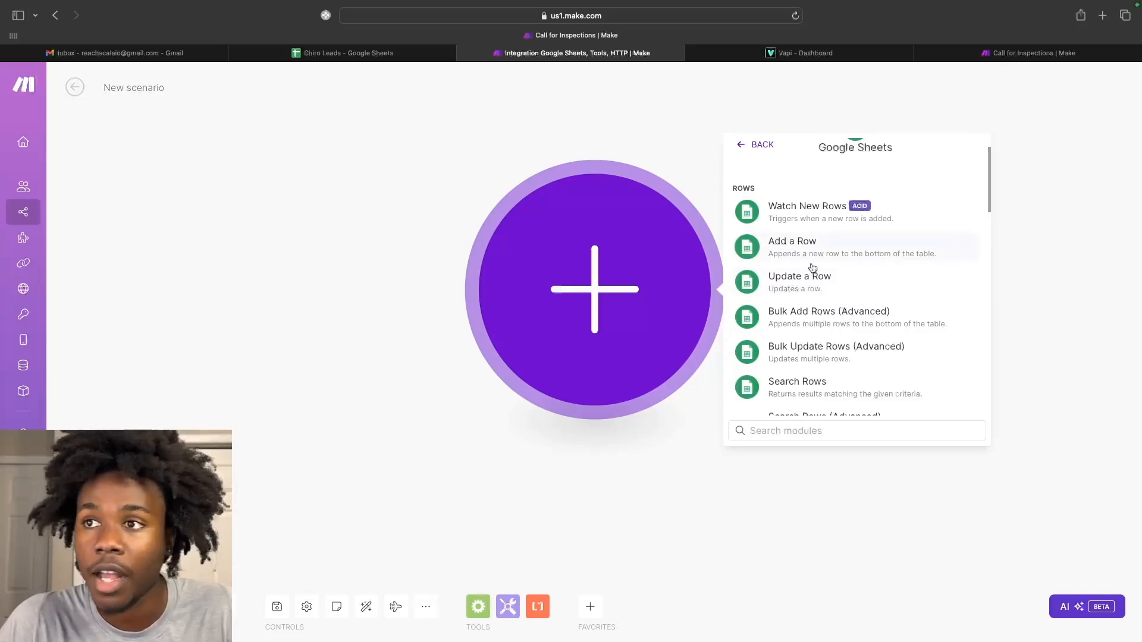
scroll(821, 319, "down", 2)
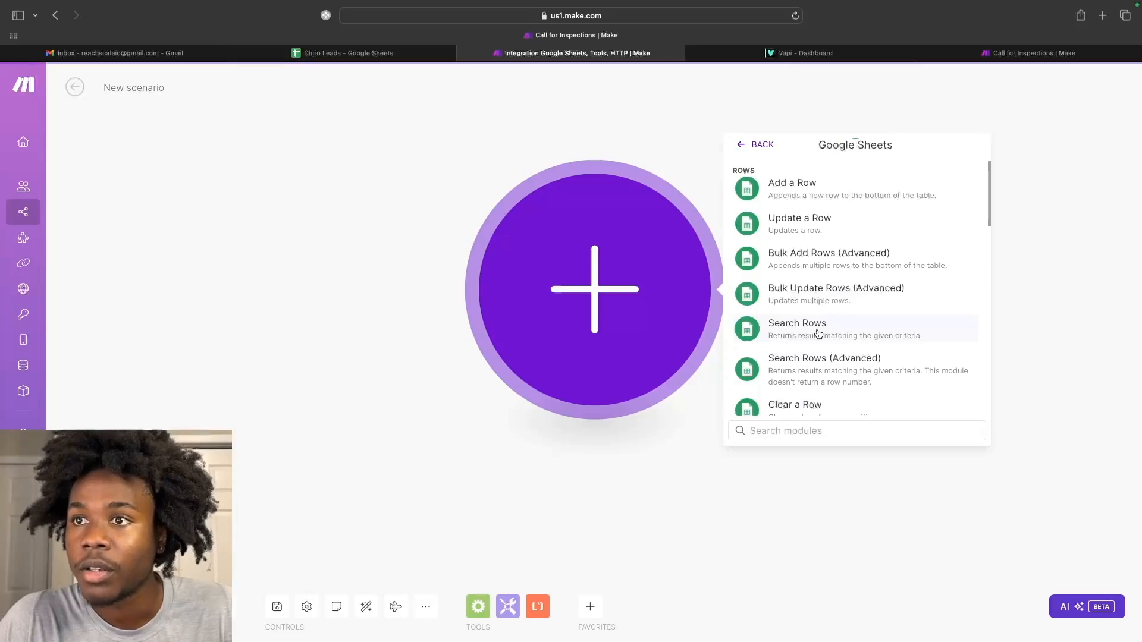
left_click(819, 331)
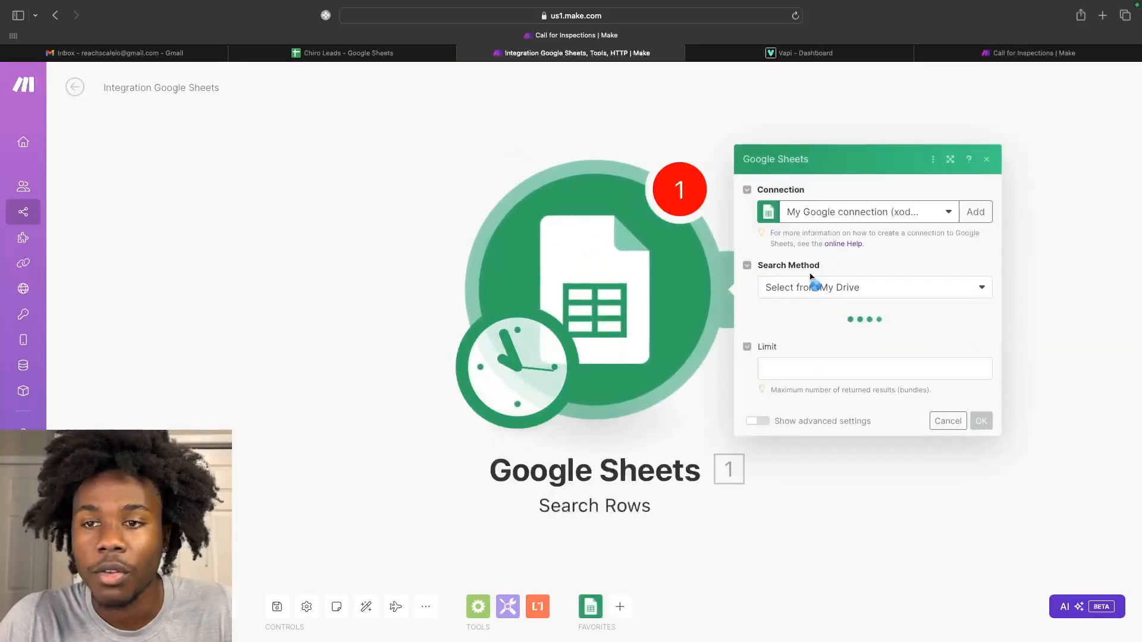
Set the Search Rows result limit to 1.
left_click(790, 387)
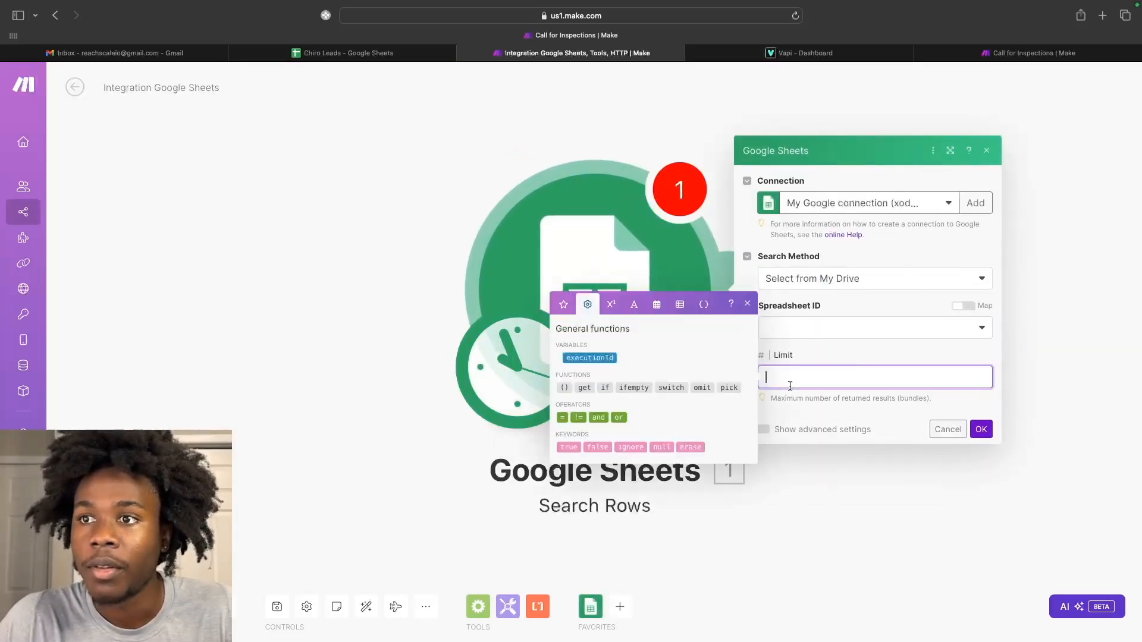
type("1")
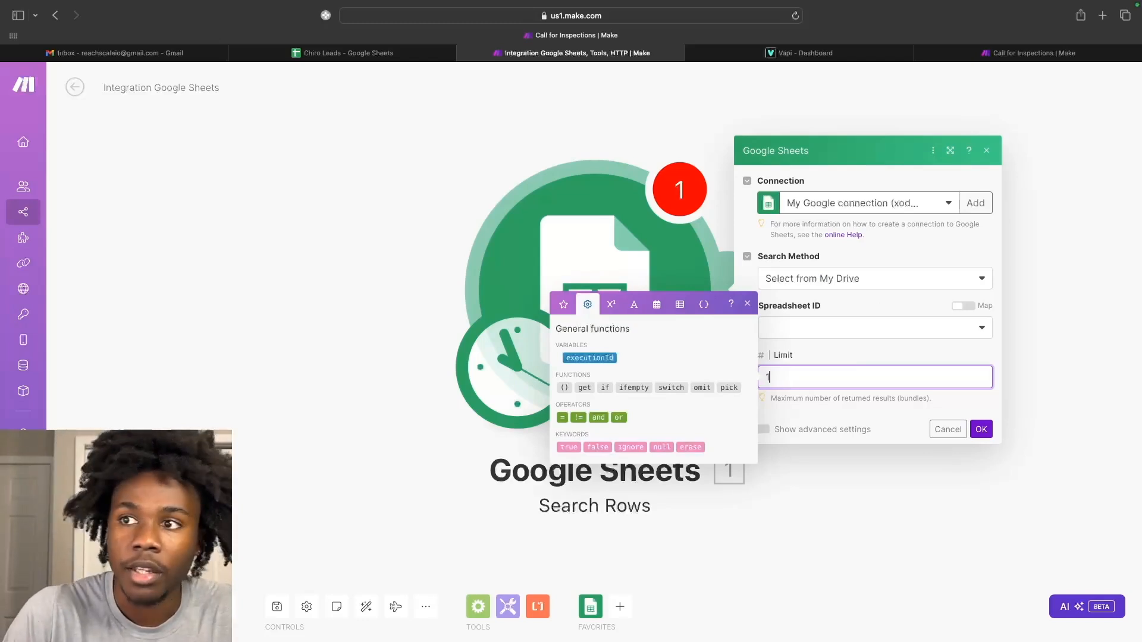
left_click(830, 356)
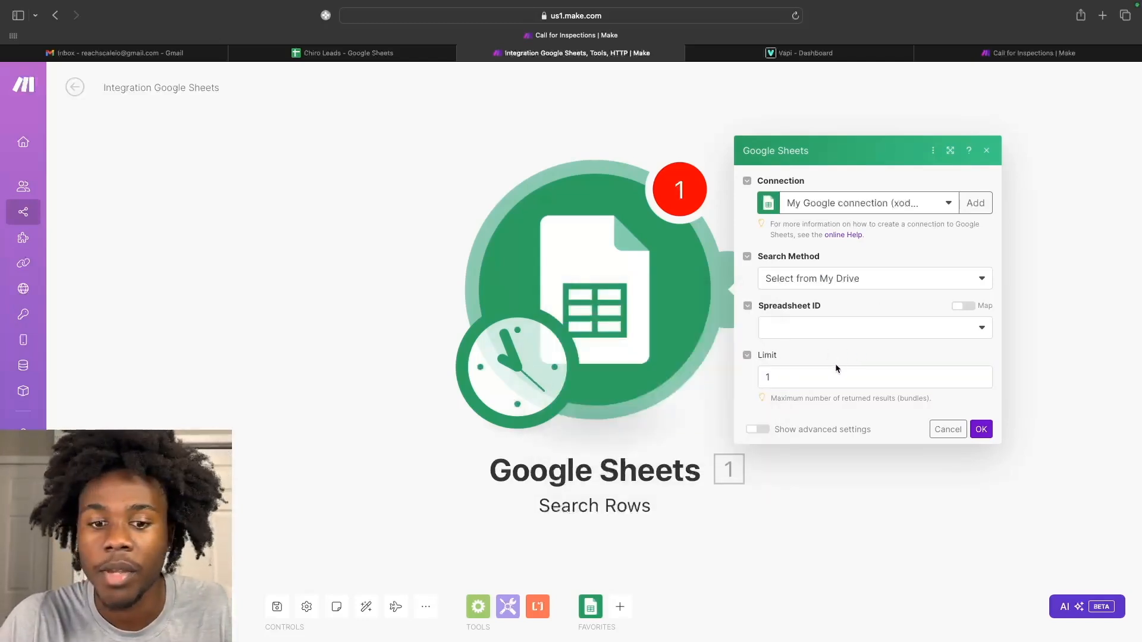
left_click(783, 378)
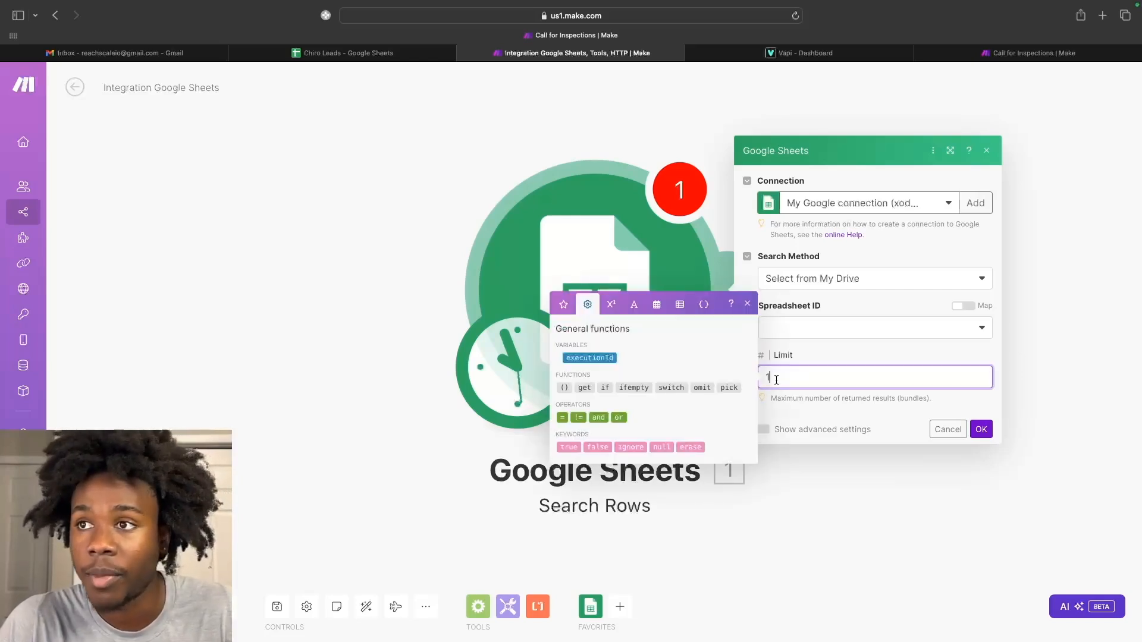
left_click(847, 344)
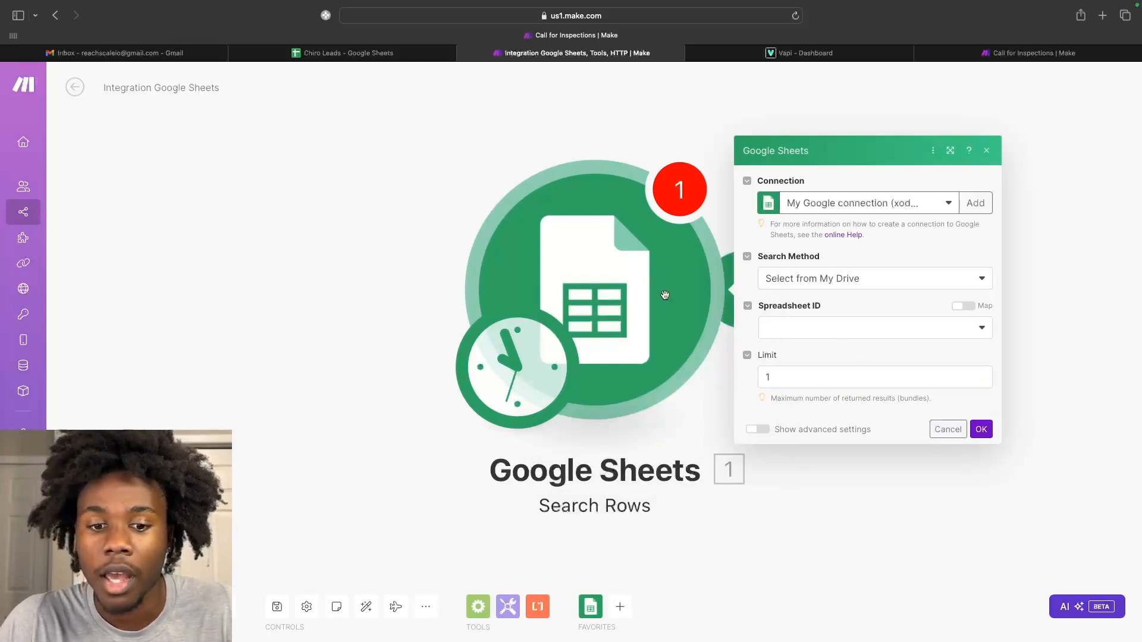
left_click(987, 435)
Point the module at the Chiro Leads spreadsheet's Sheet1, then view that spreadsheet.
left_click(839, 336)
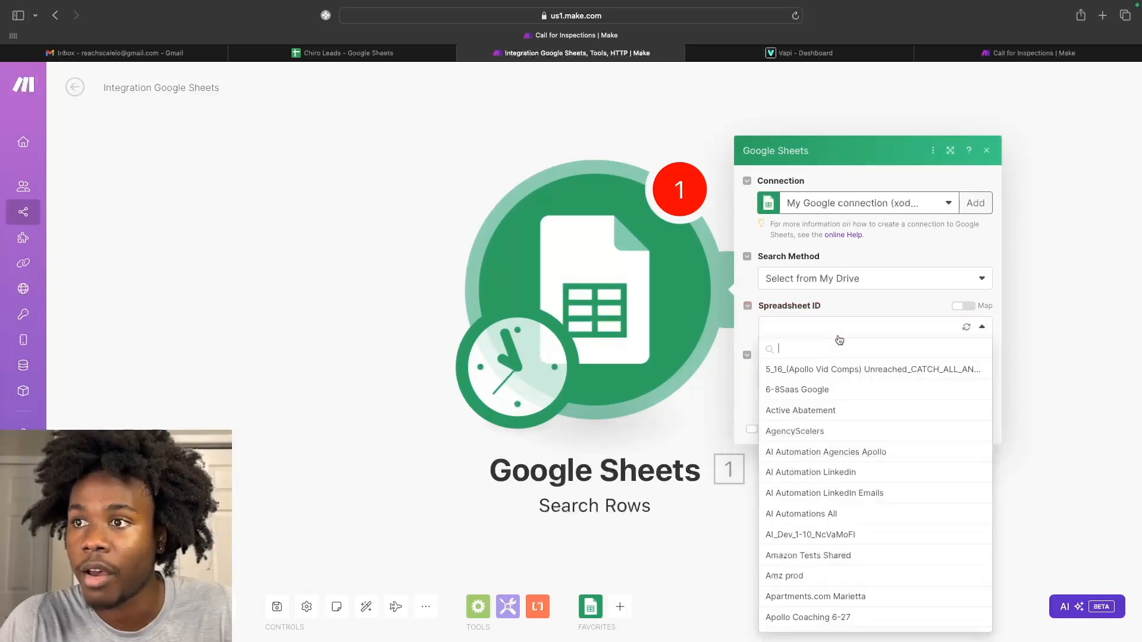
type("Chir")
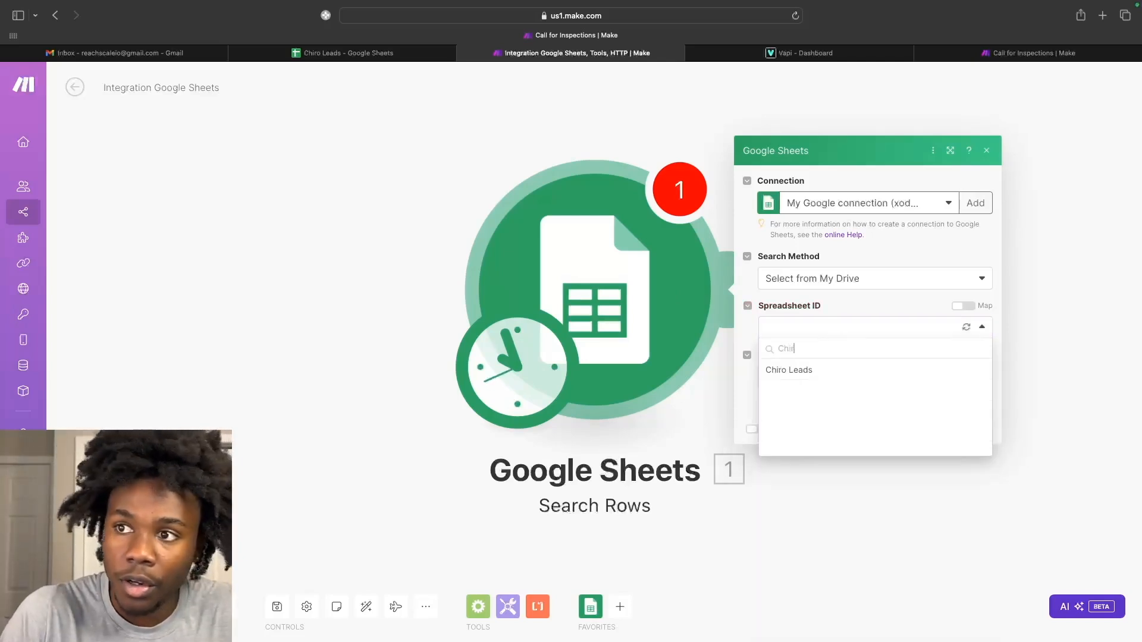
left_click(816, 370)
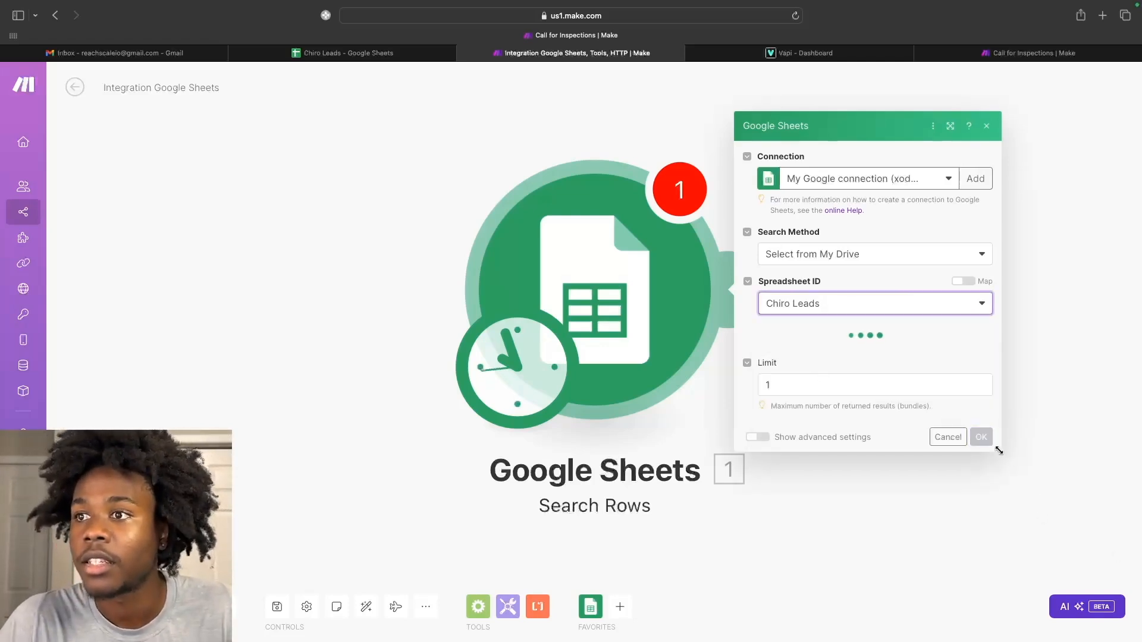
left_click(902, 351)
left_click(846, 379)
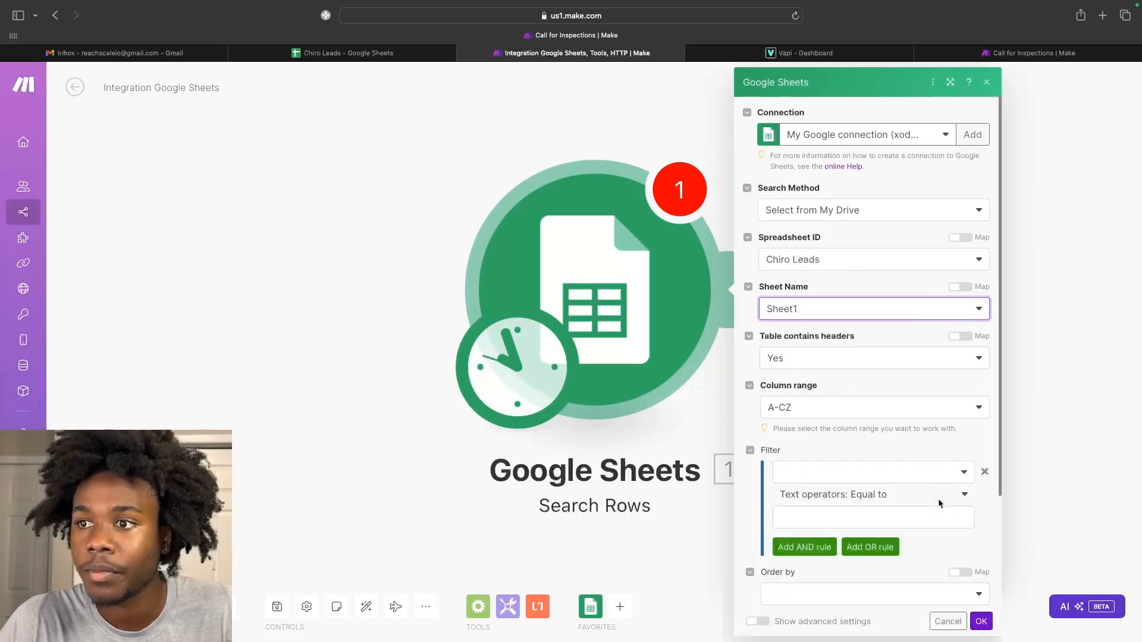
scroll(937, 499, "down", 1)
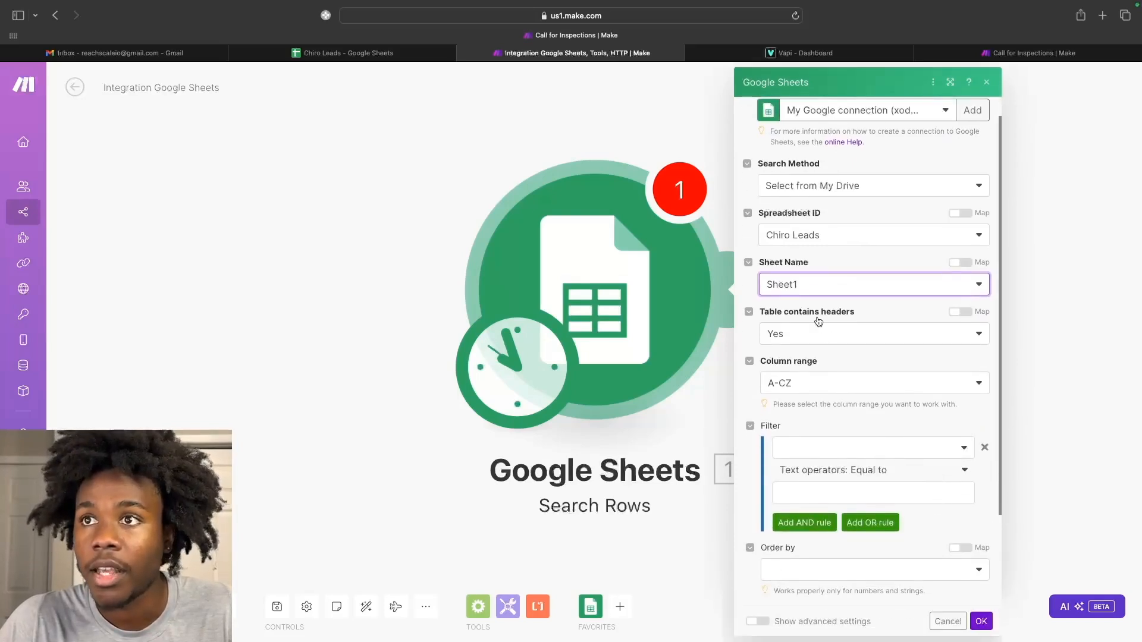
left_click(361, 55)
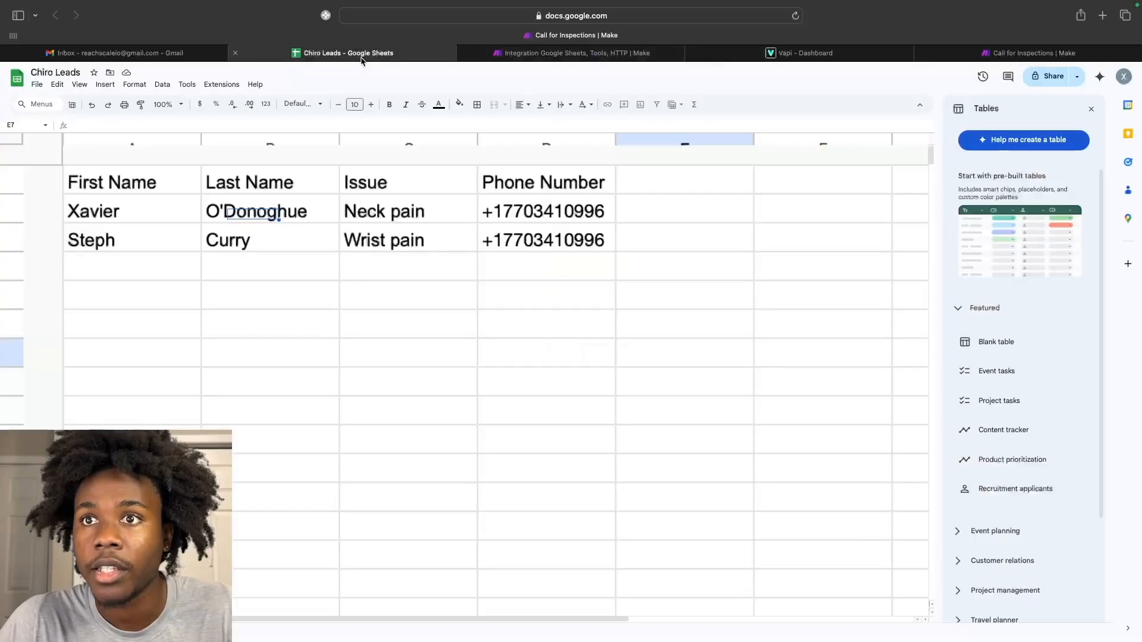
Reload Chiro Leads so its header and two leads (Neck pain, Wrist pain) display.
key("shift+super+backslash")
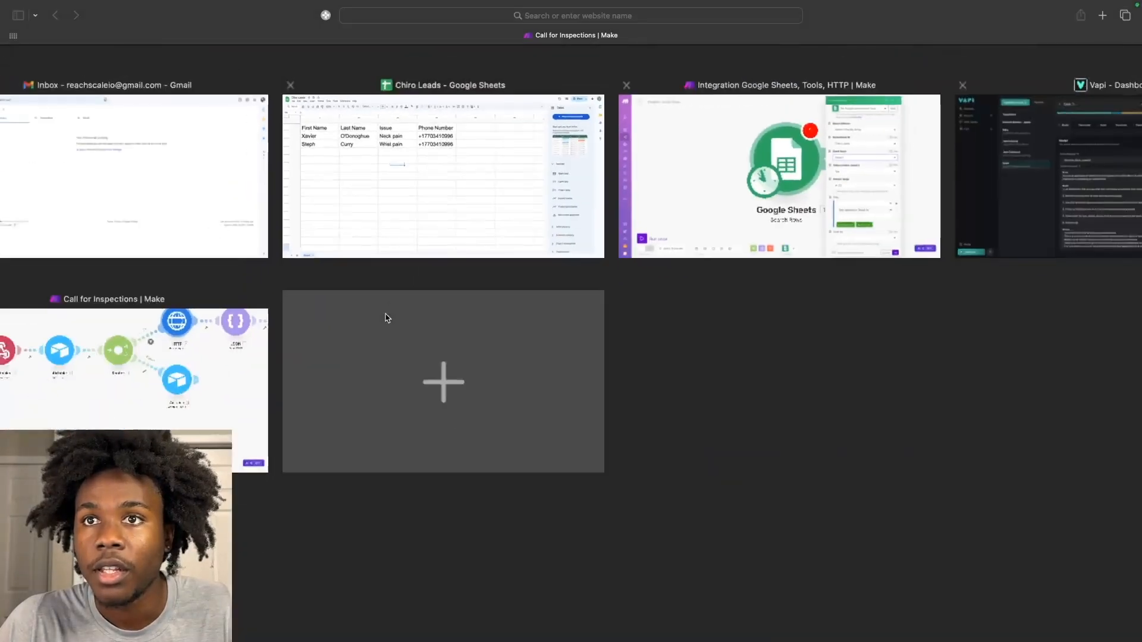
left_click(409, 221)
scroll(409, 229, "down", 1)
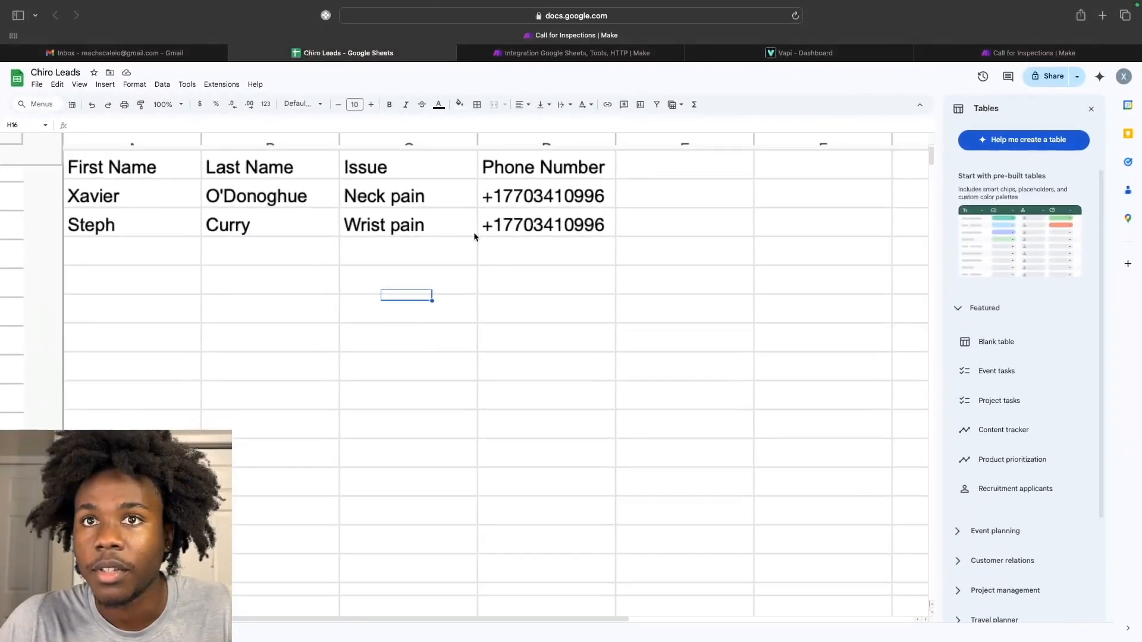
scroll(474, 236, "up", 1)
scroll(474, 236, "down", 2)
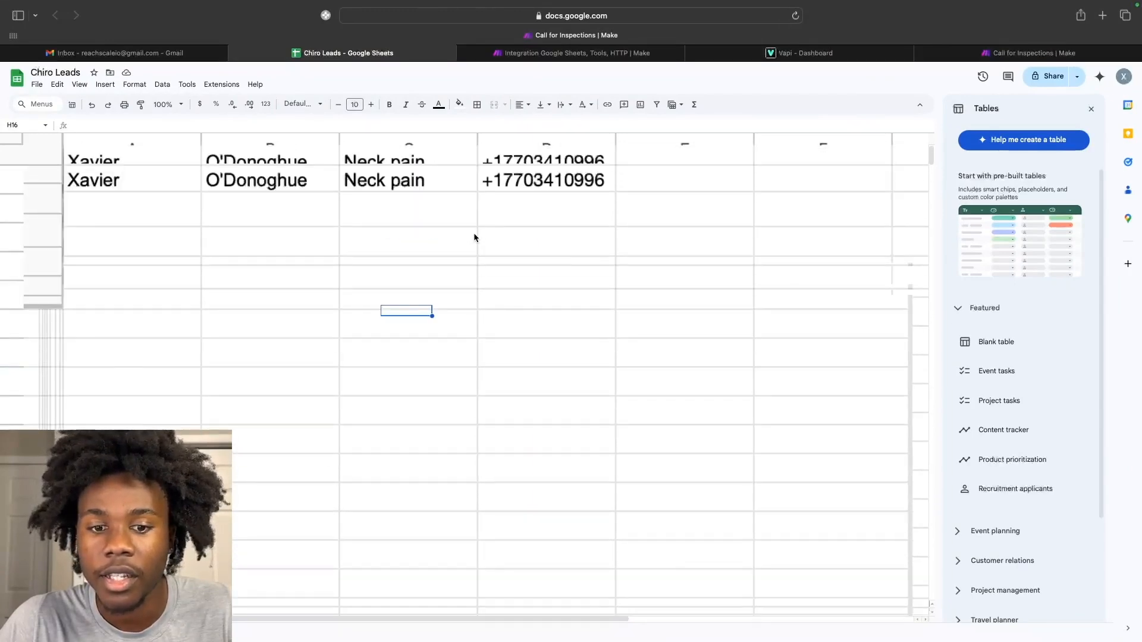
left_click(795, 17)
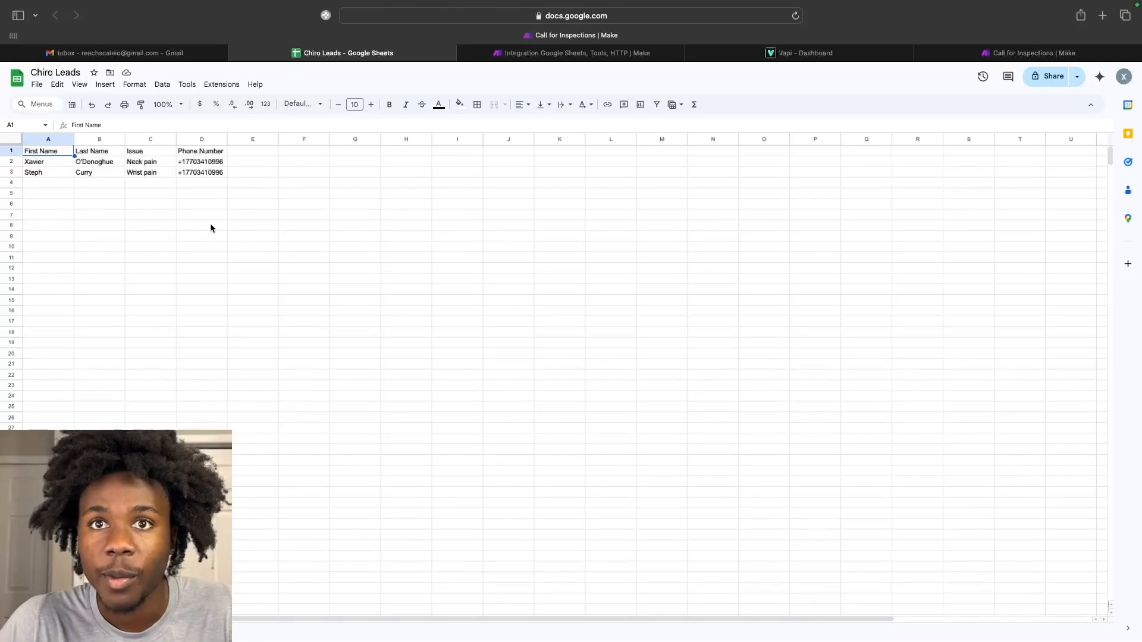
left_click(255, 195)
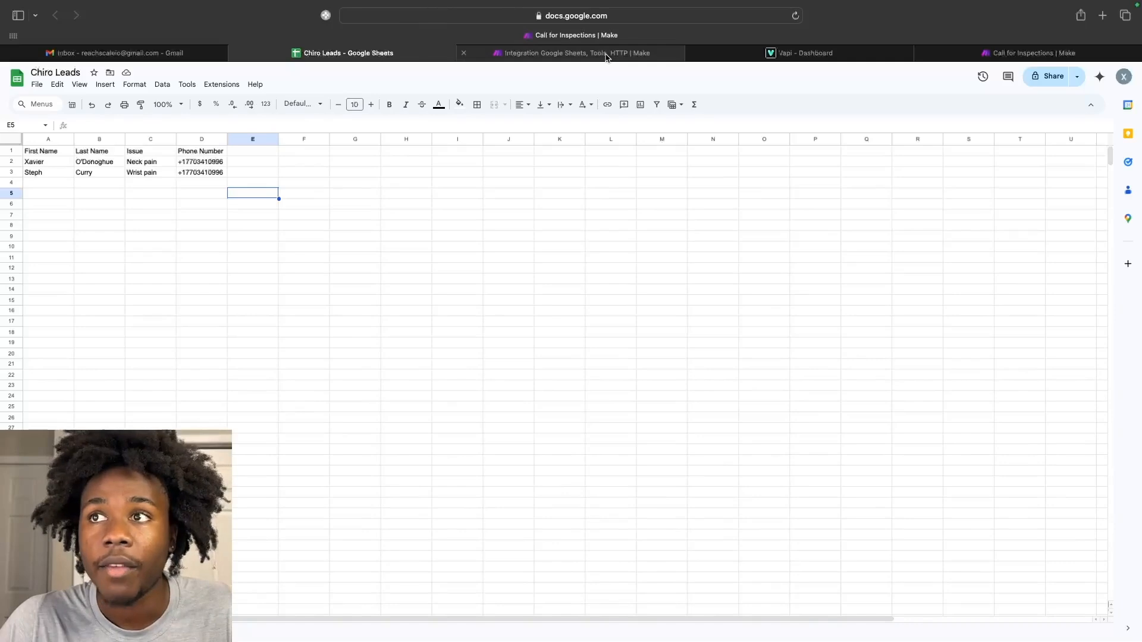
mouse_move(607, 56)
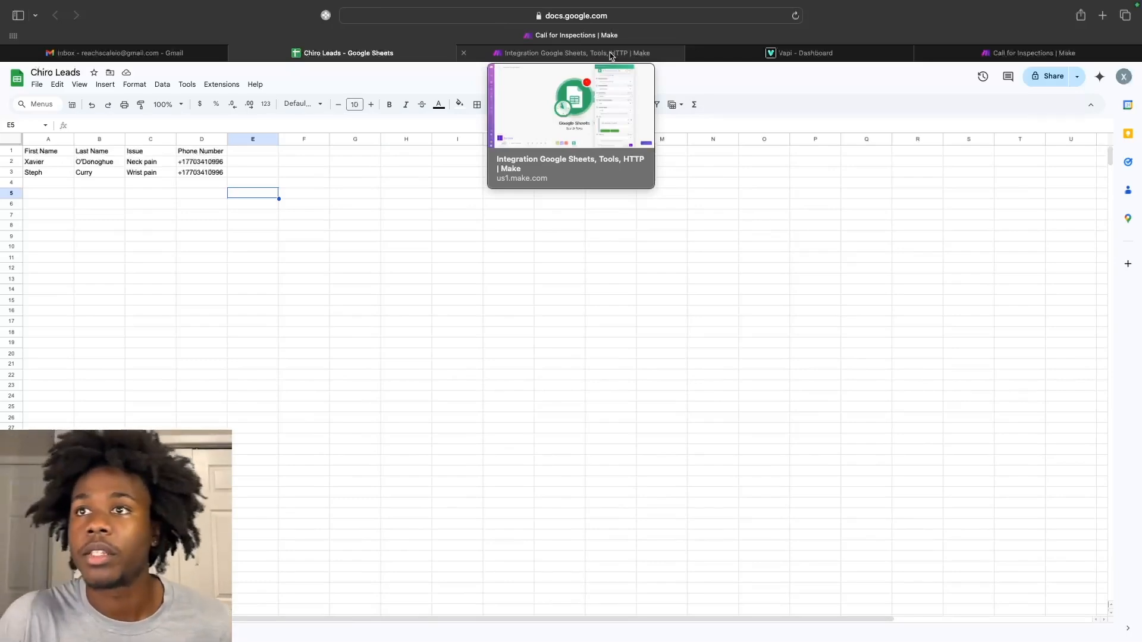
Back in Make, review the Search Rows settings and confirm them with OK.
left_click(613, 55)
scroll(768, 298, "down", 3)
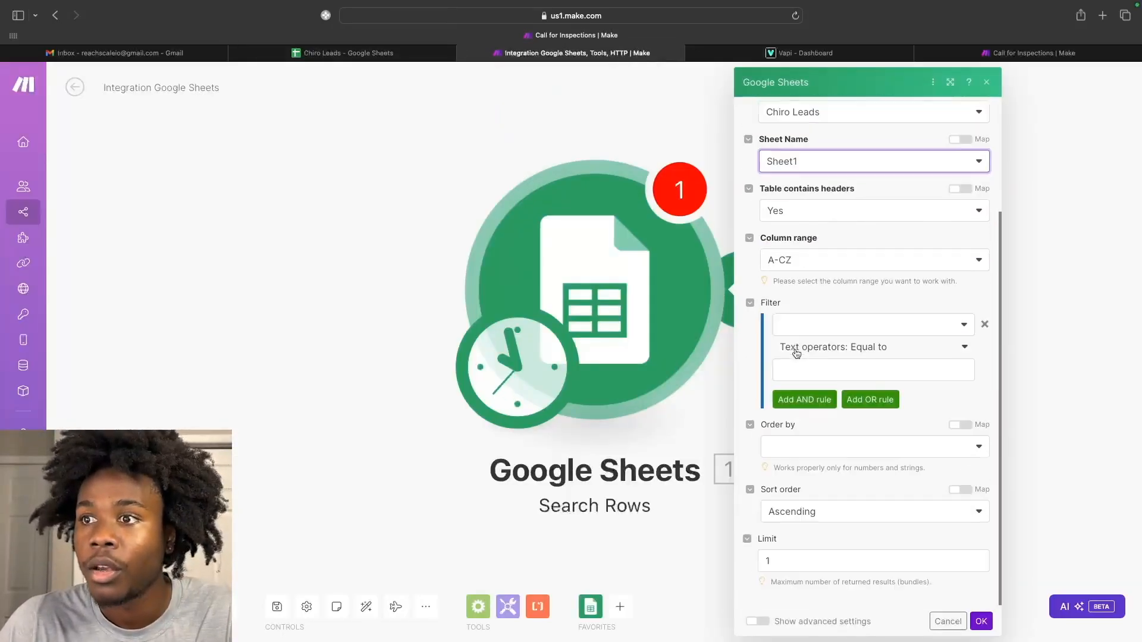
scroll(796, 353, "up", 3)
scroll(791, 360, "down", 2)
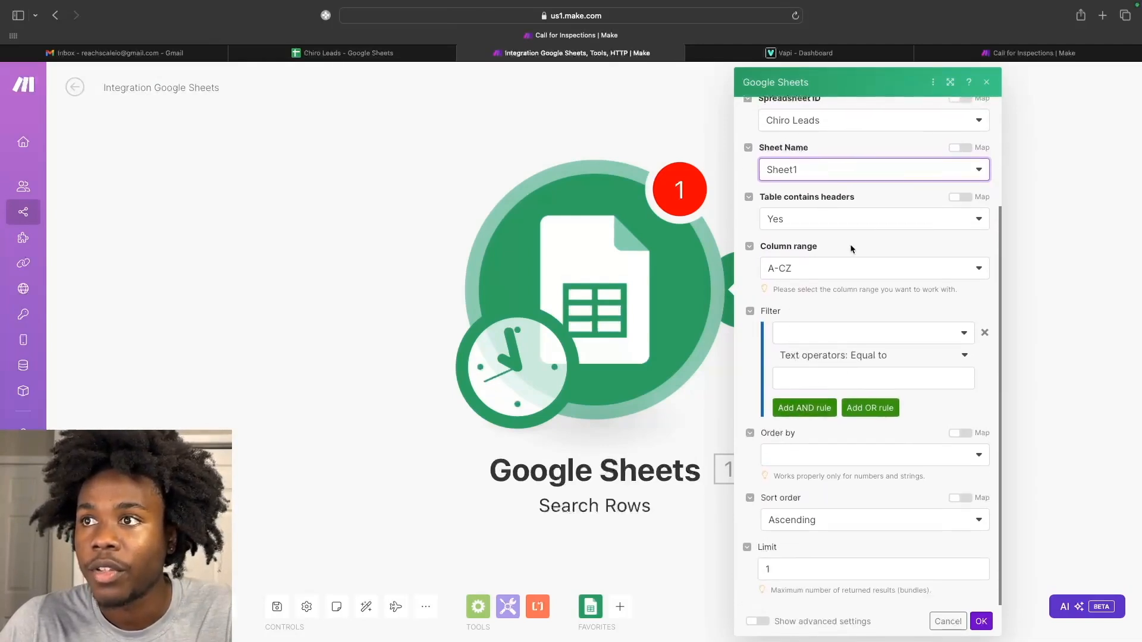
scroll(809, 286, "up", 5)
scroll(808, 302, "down", 4)
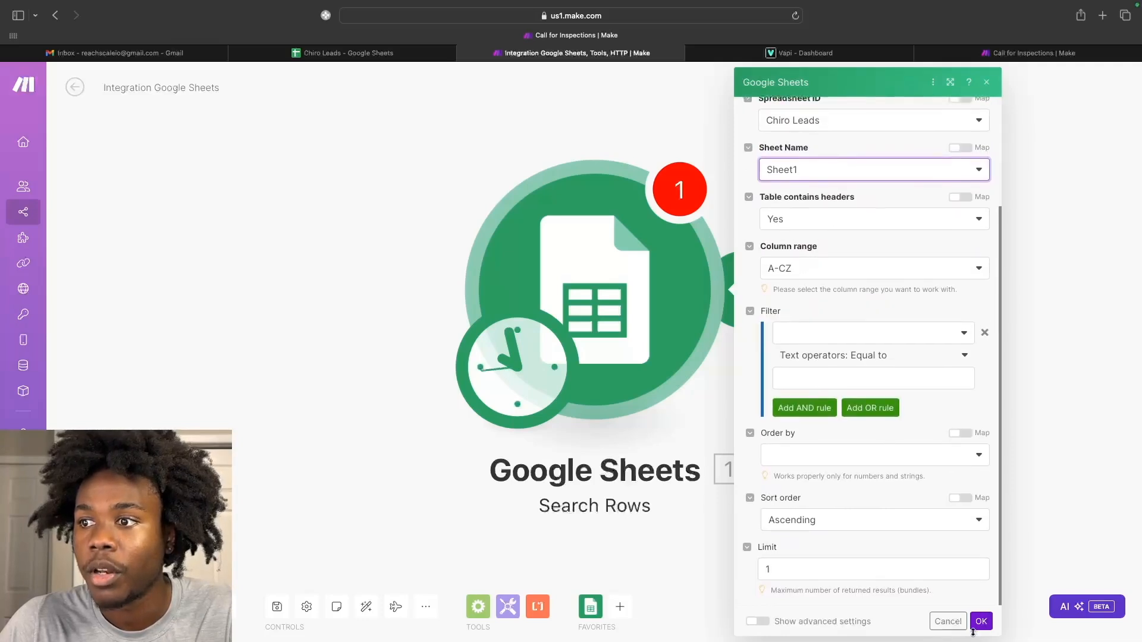
left_click(982, 621)
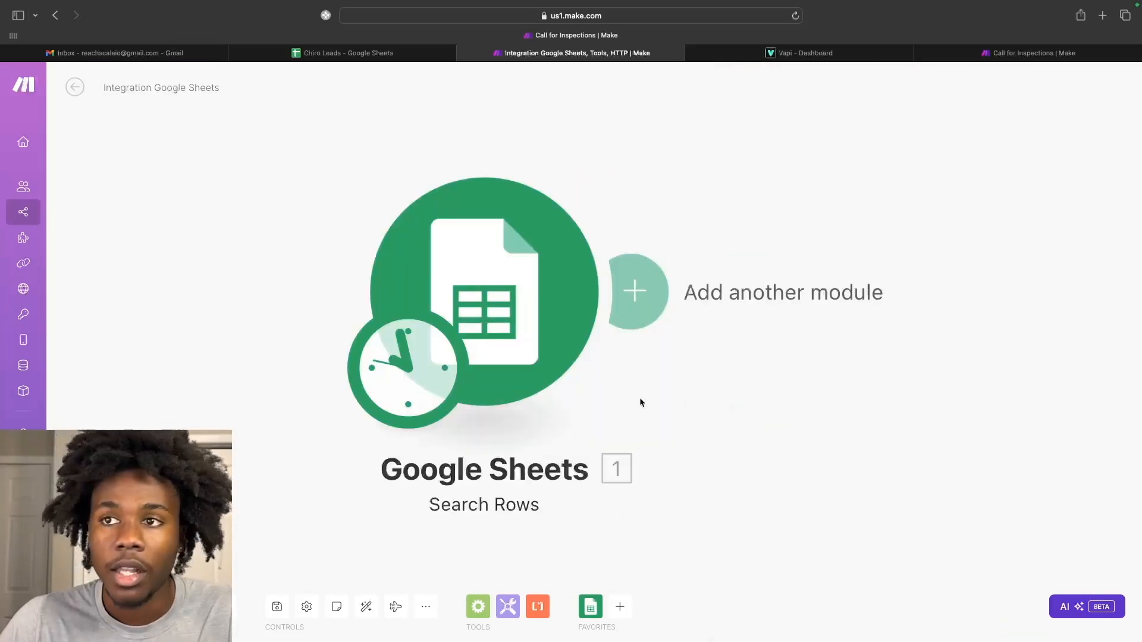
Add an empty module after the Set multiple variables step and pick the HTTP app.
left_click(643, 311)
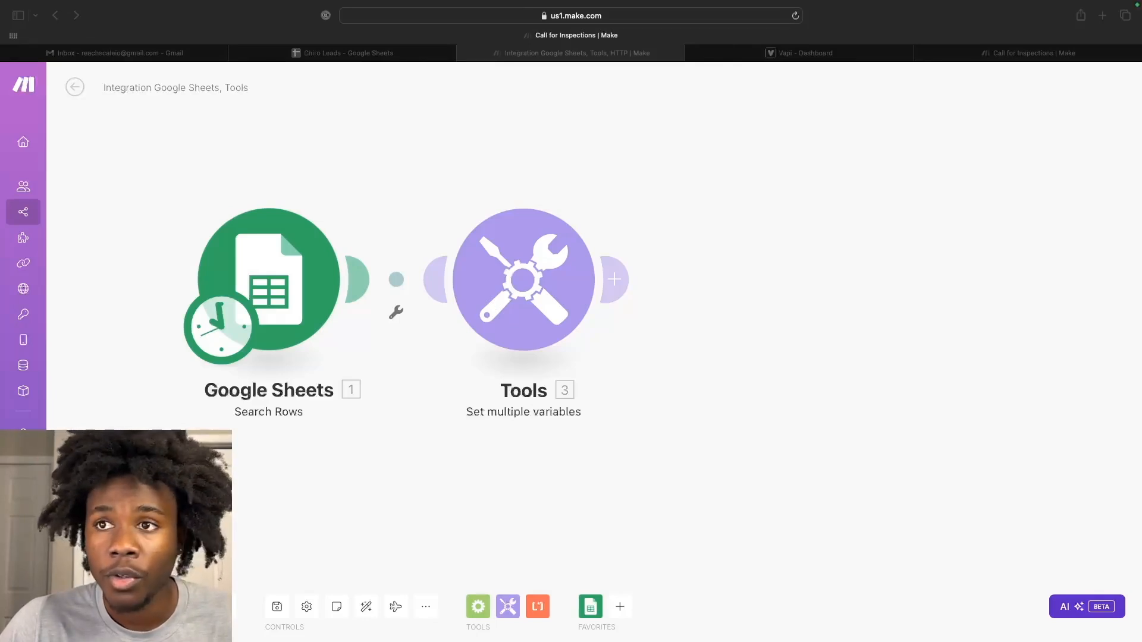
left_click(621, 282)
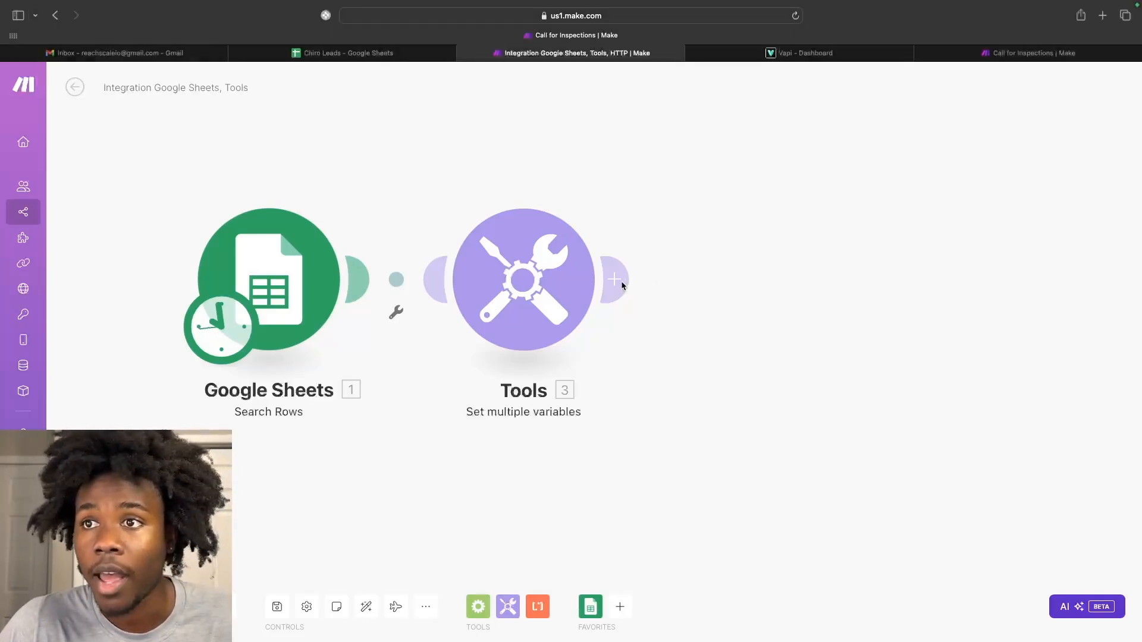
left_click(619, 280)
scroll(916, 311, "down", 2)
scroll(917, 314, "down", 1)
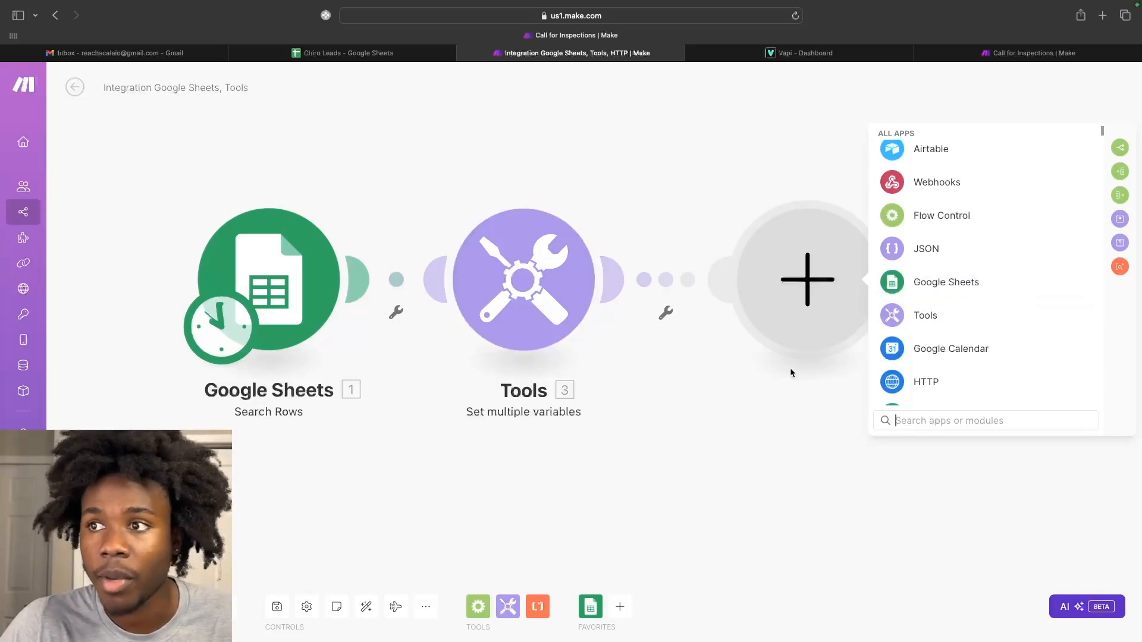
left_click(906, 394)
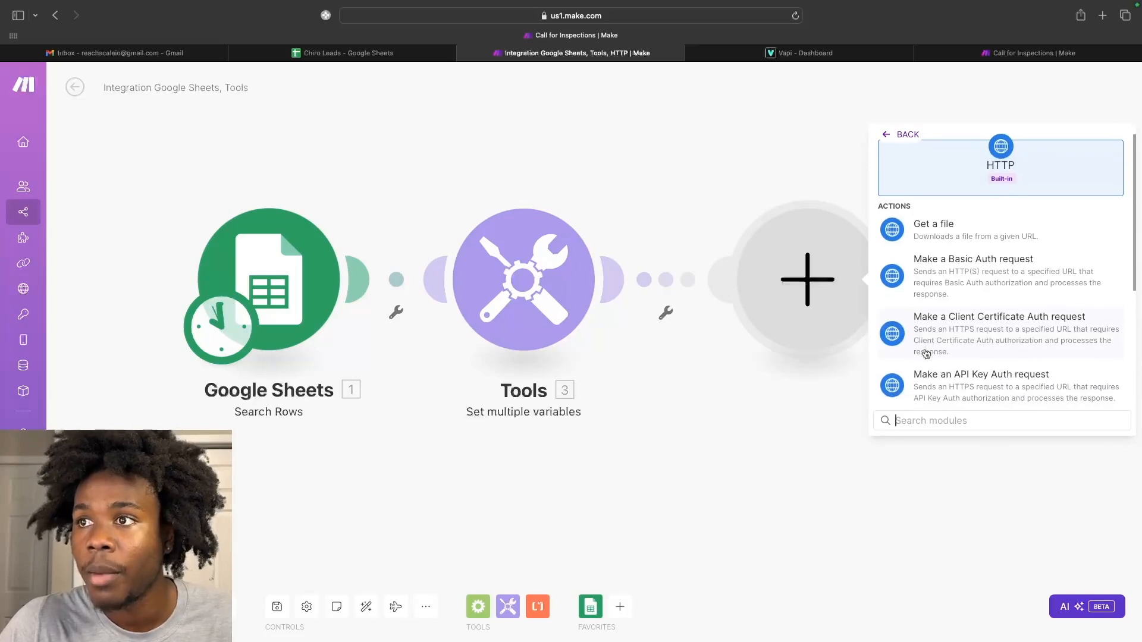
Make the new module an HTTP Make a request action.
left_click(906, 140)
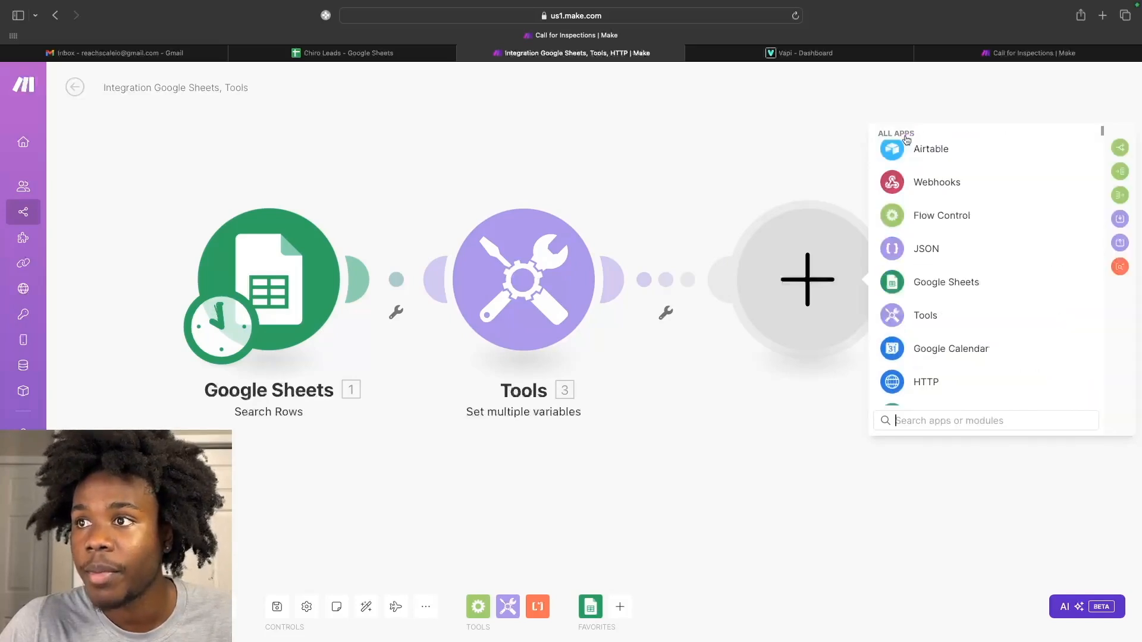
left_click(898, 381)
scroll(919, 356, "down", 2)
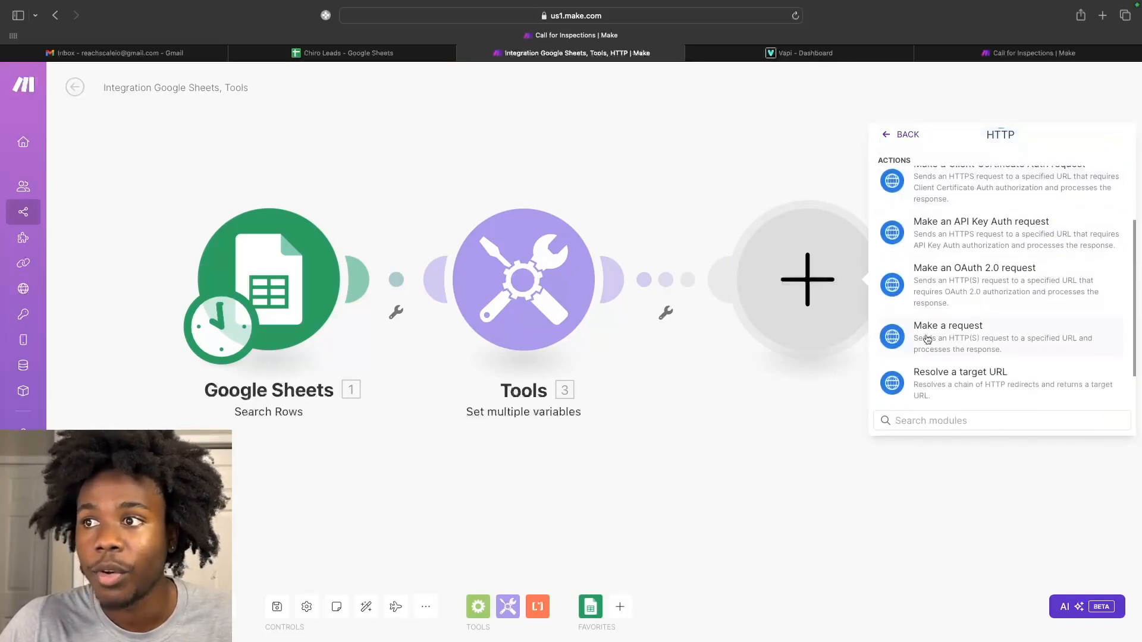
left_click(922, 352)
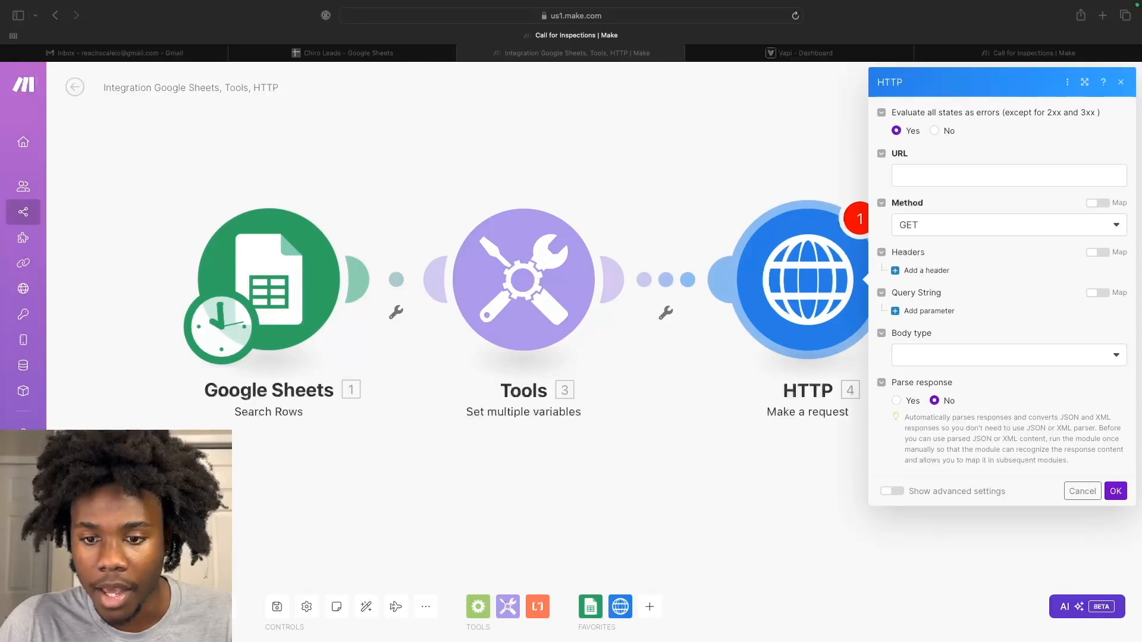
left_click(988, 186)
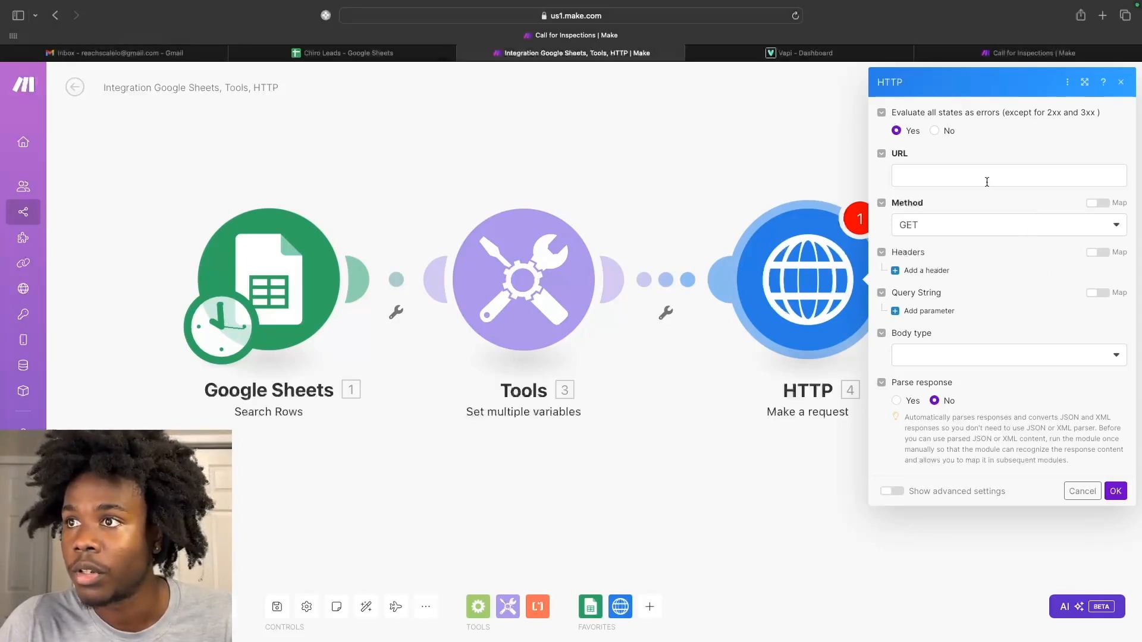
left_click(987, 181)
type("https://api.vapi.ai/call")
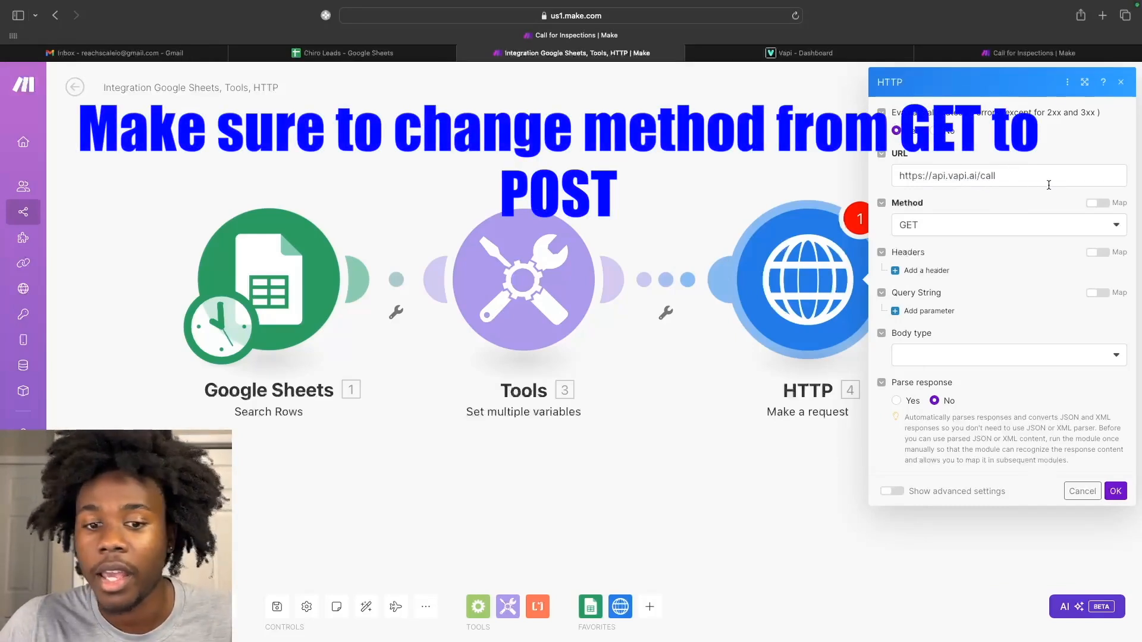
left_click(898, 275)
left_click(943, 307)
type("Au")
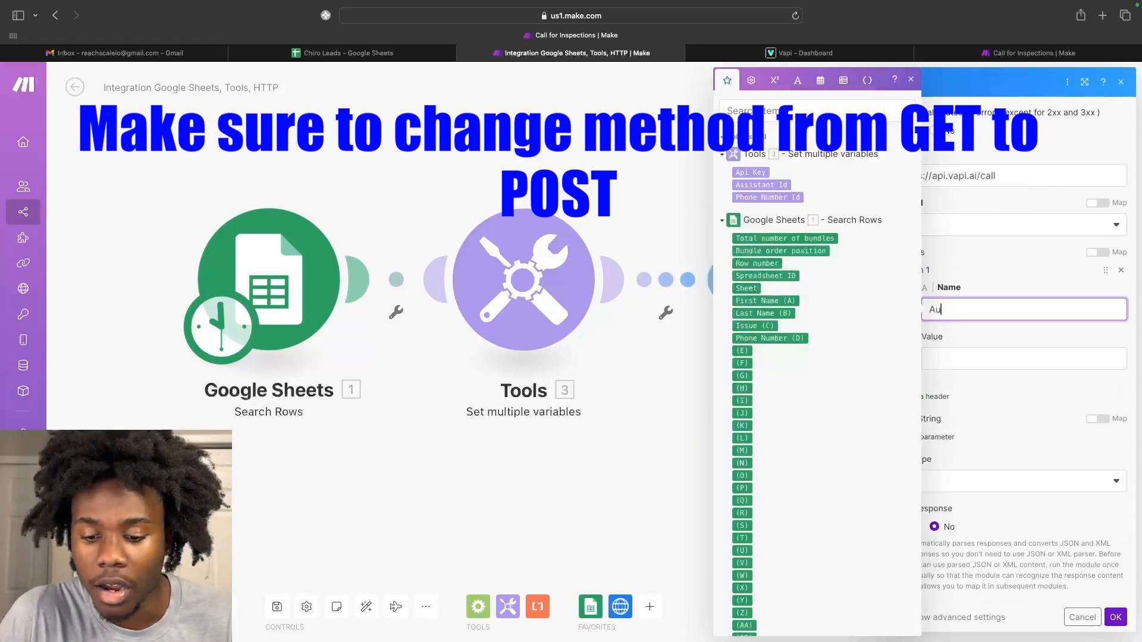
type("thorization")
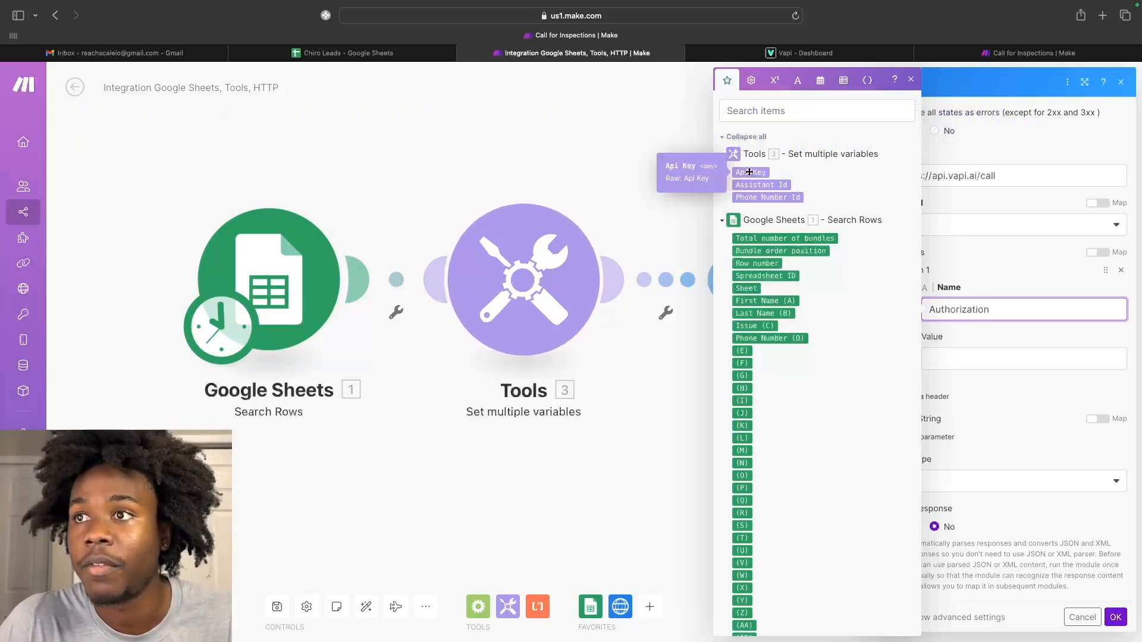
left_click_drag(969, 314, 970, 359)
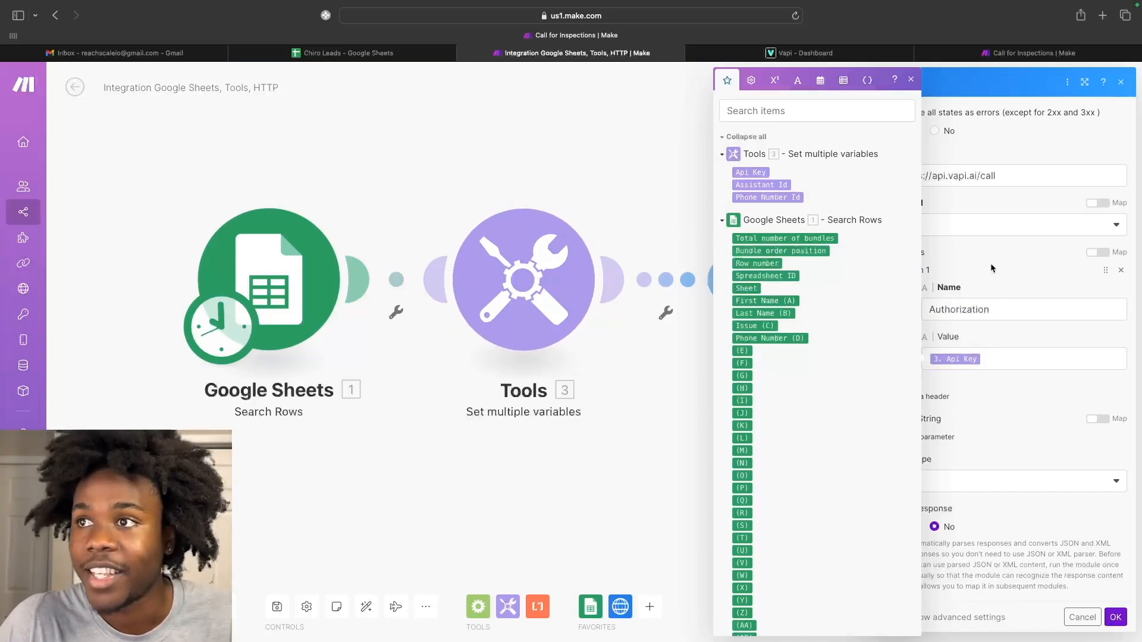
left_click(911, 80)
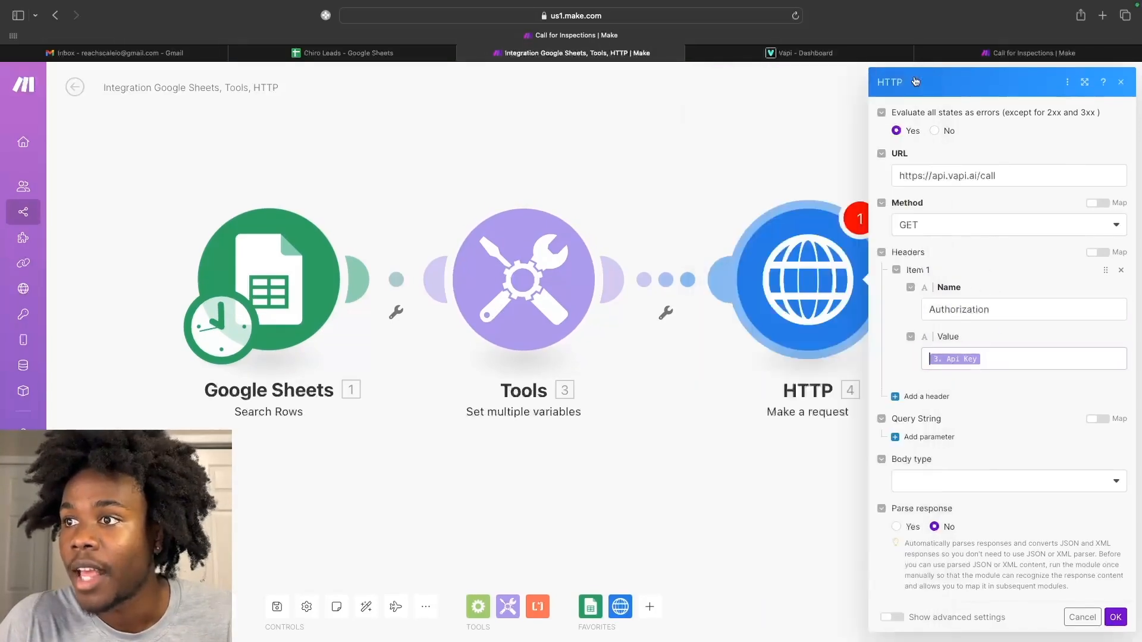
left_click(1009, 359)
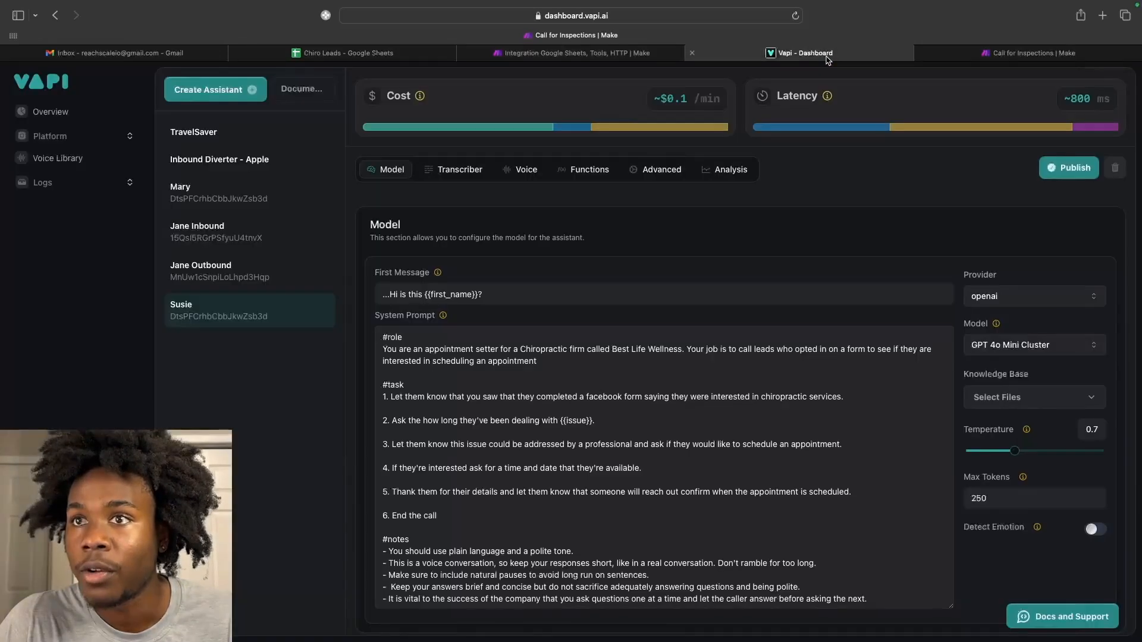
left_click(827, 57)
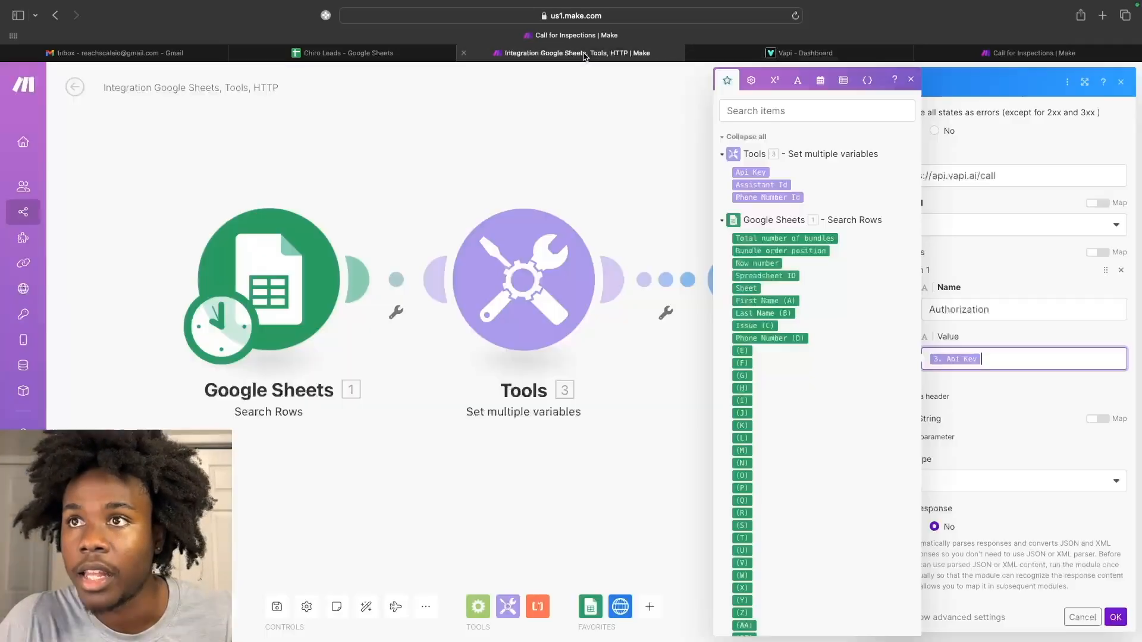
left_click(582, 54)
left_click(1045, 398)
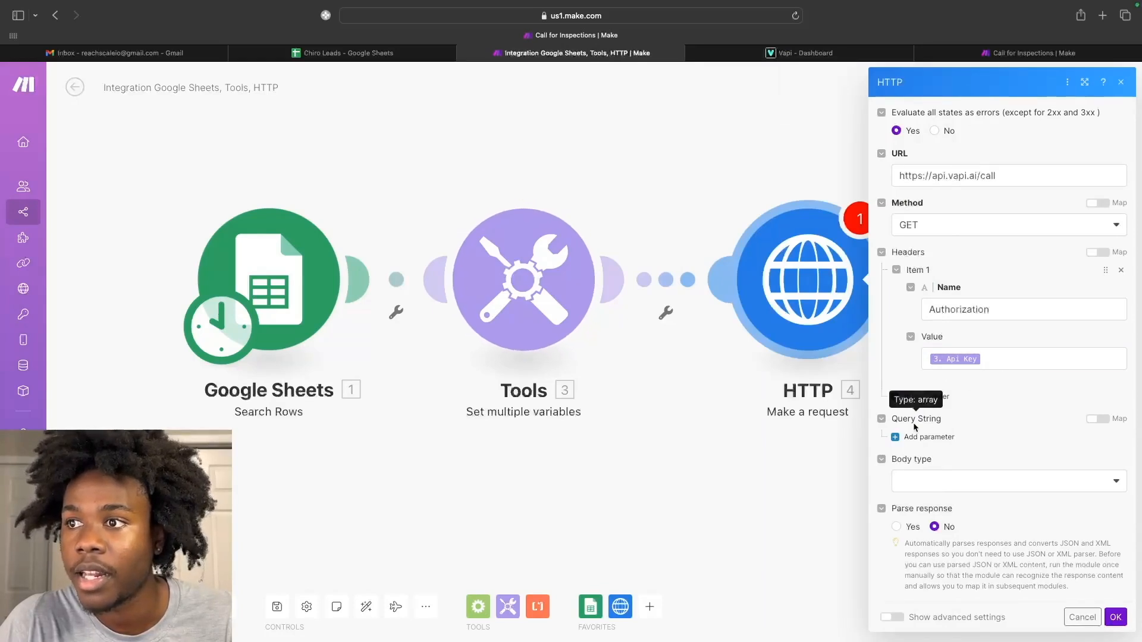
Add a second header, Content-Type, with an application/json value.
left_click(917, 397)
left_click(942, 434)
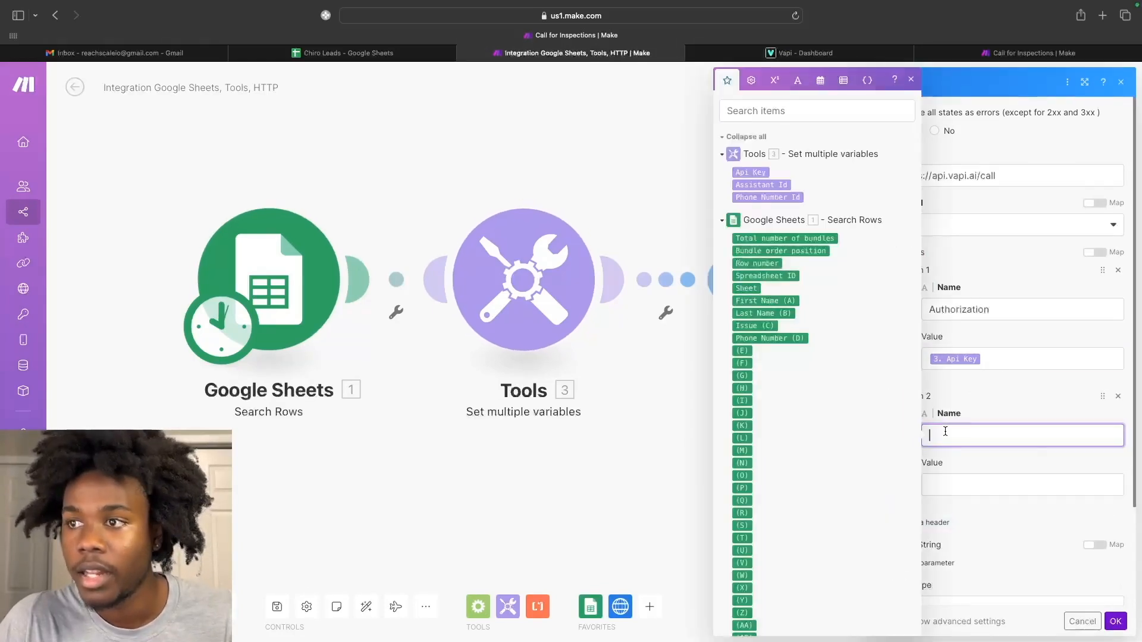
type("Content-Type")
left_click(968, 484)
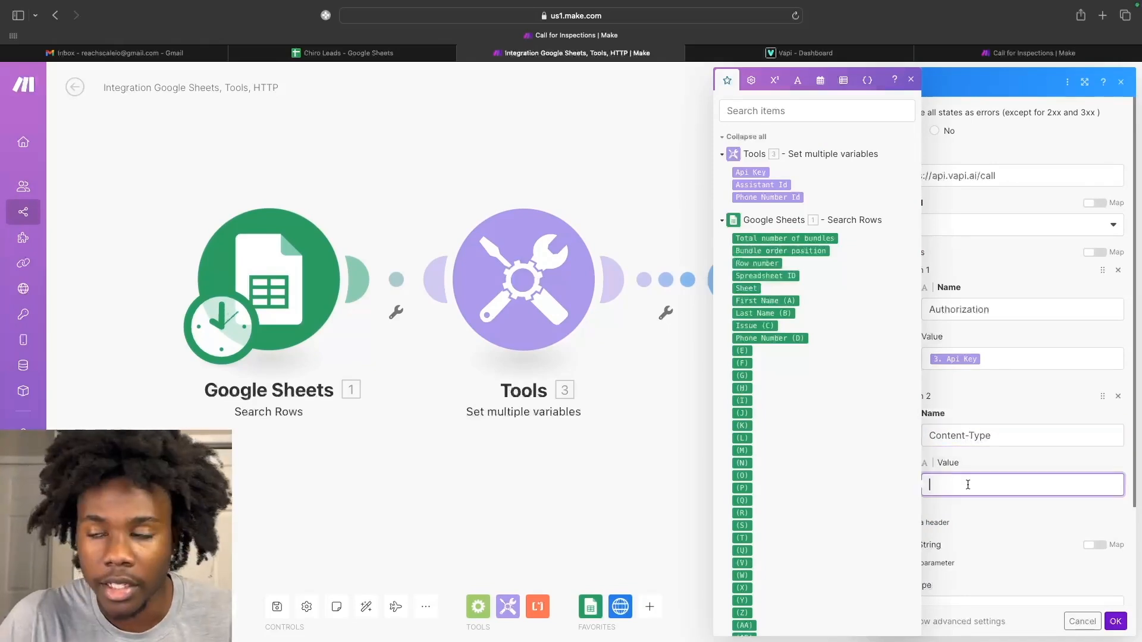
type("ap")
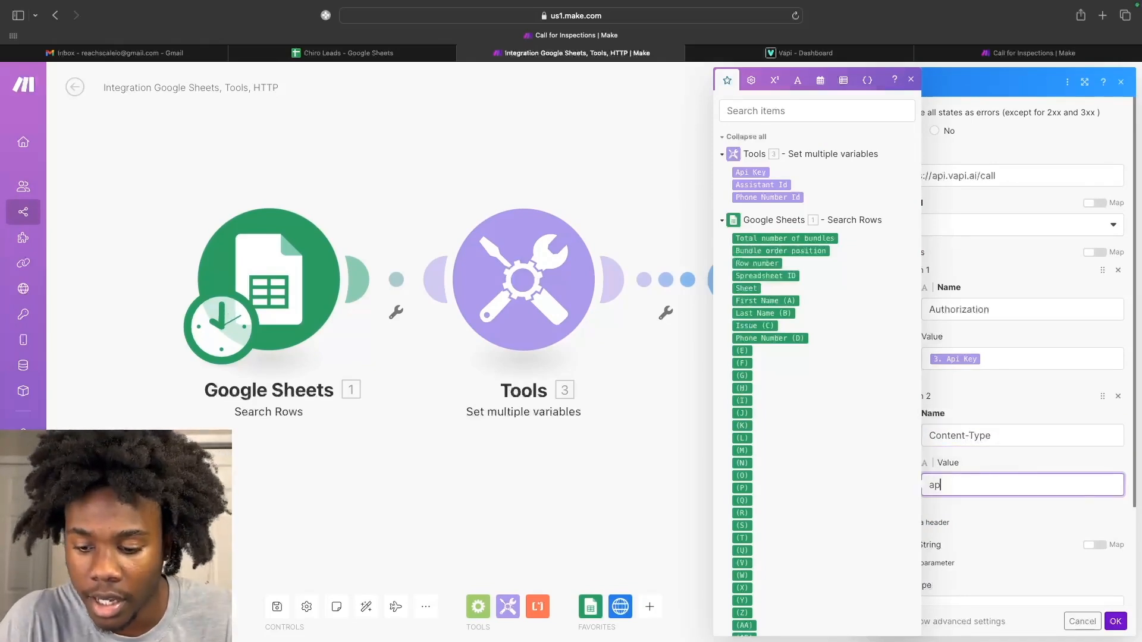
type("plicaton")
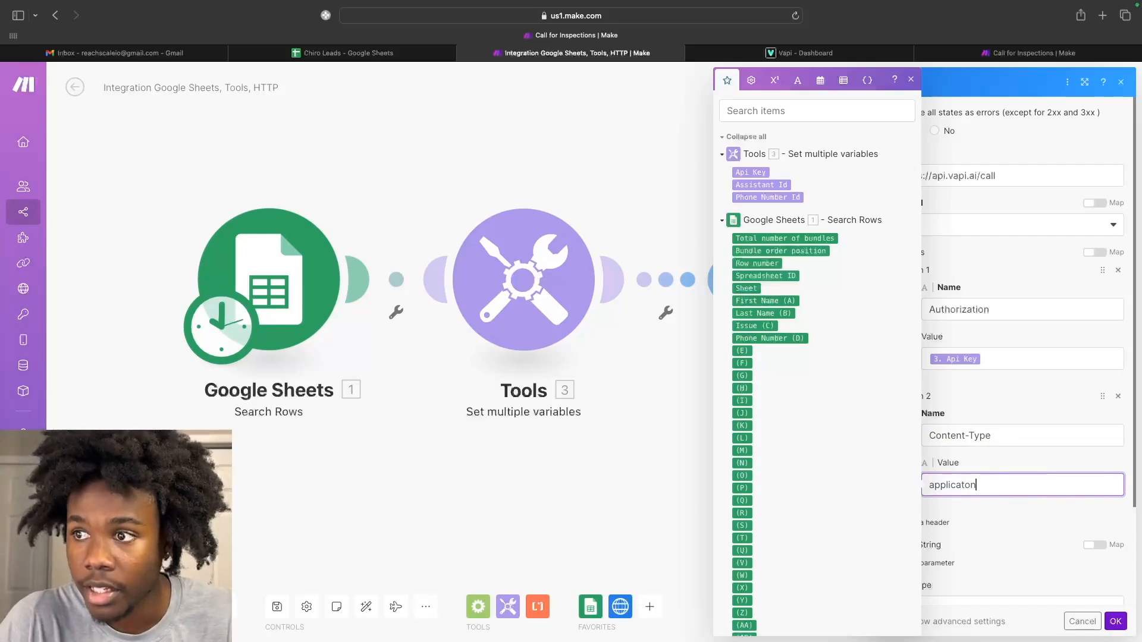
key("BackSpace")
key("BackSpace")
type("ion/json")
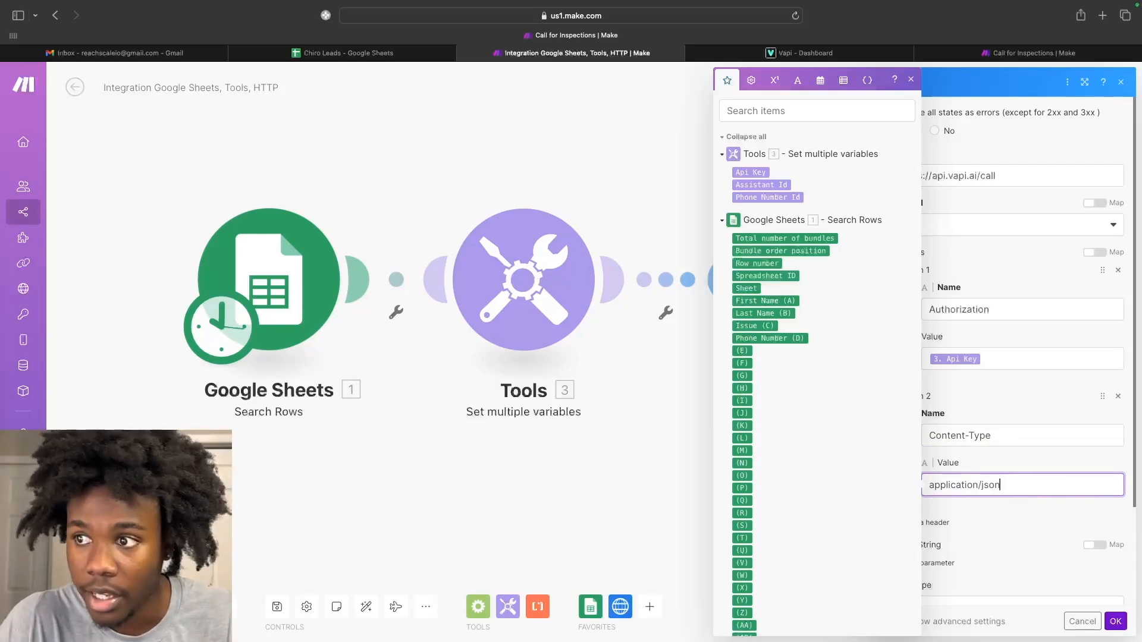
left_click(1026, 523)
scroll(1026, 523, "down", 3)
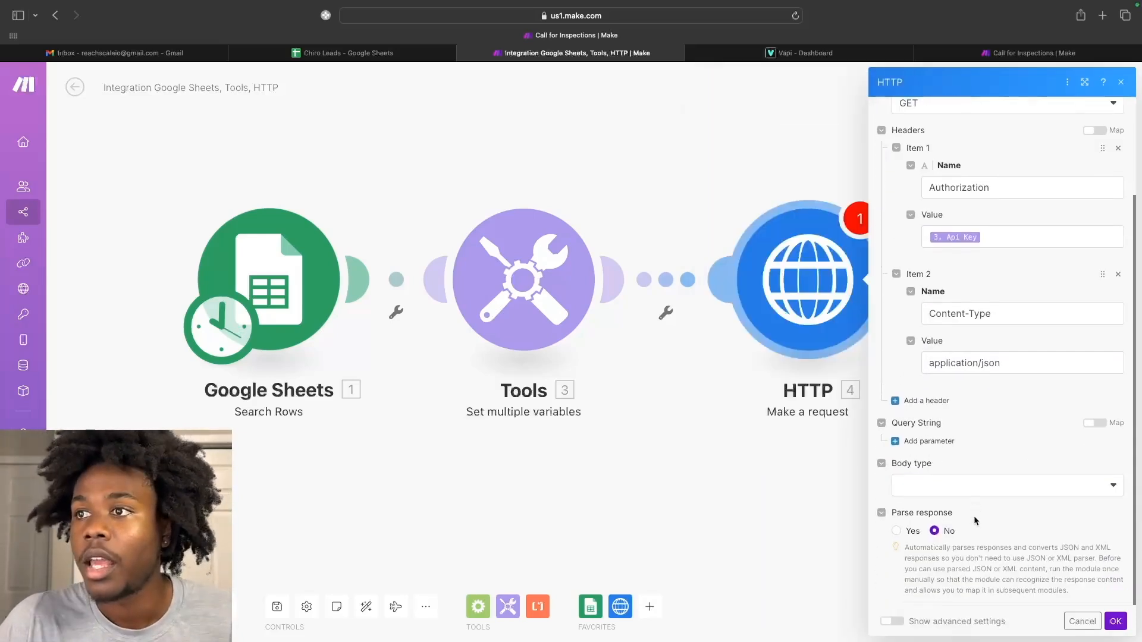
scroll(1018, 222, "up", 2)
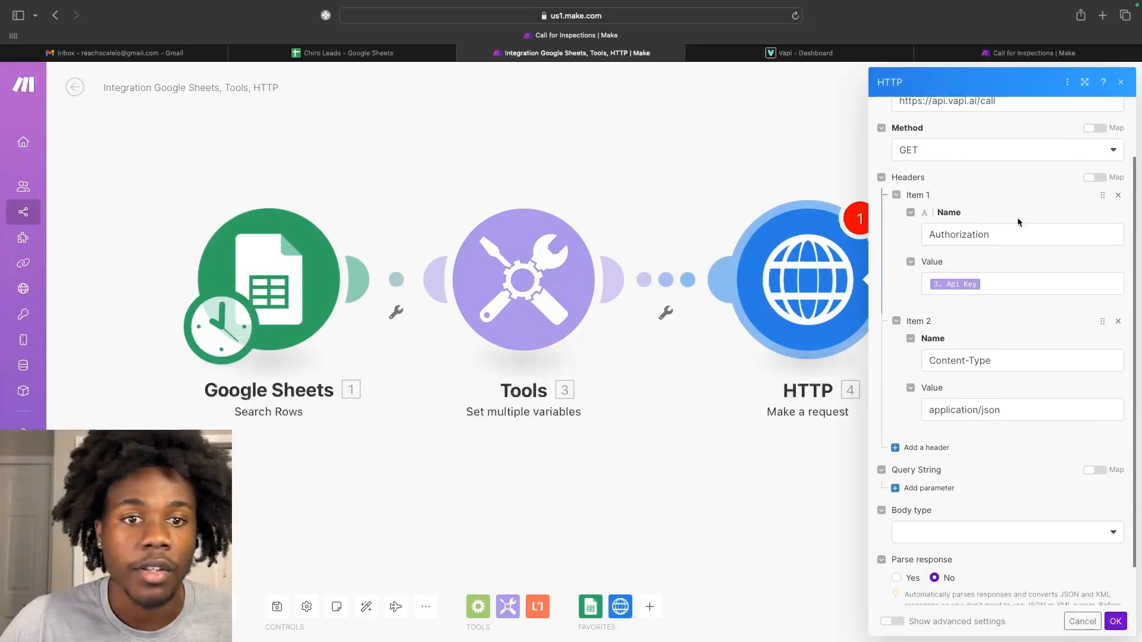
scroll(973, 364, "down", 1)
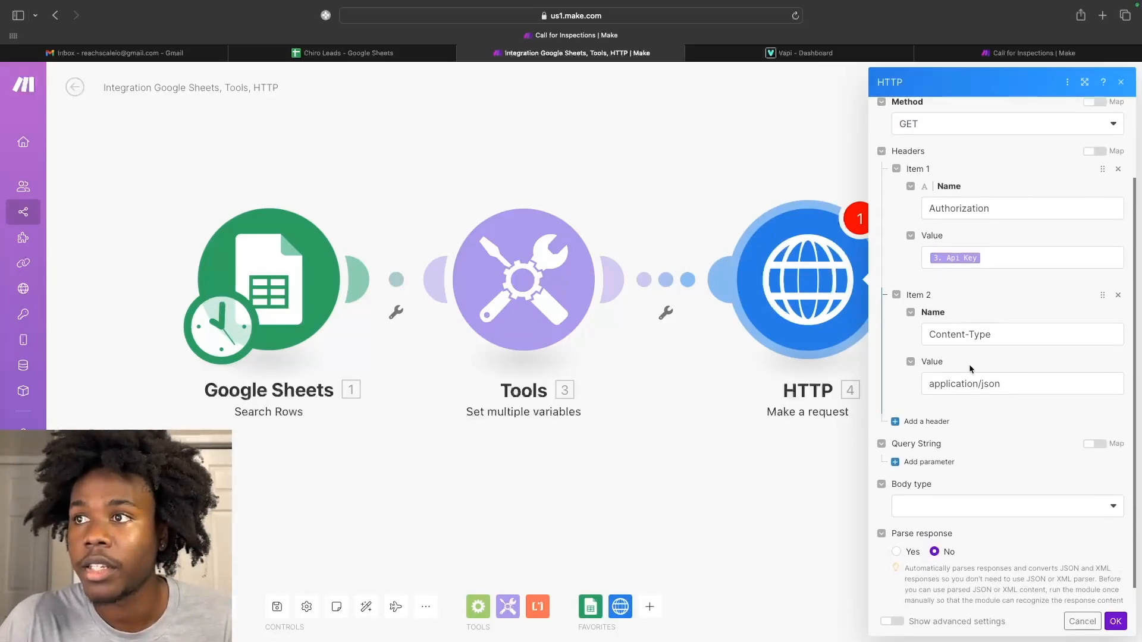
scroll(969, 375, "down", 1)
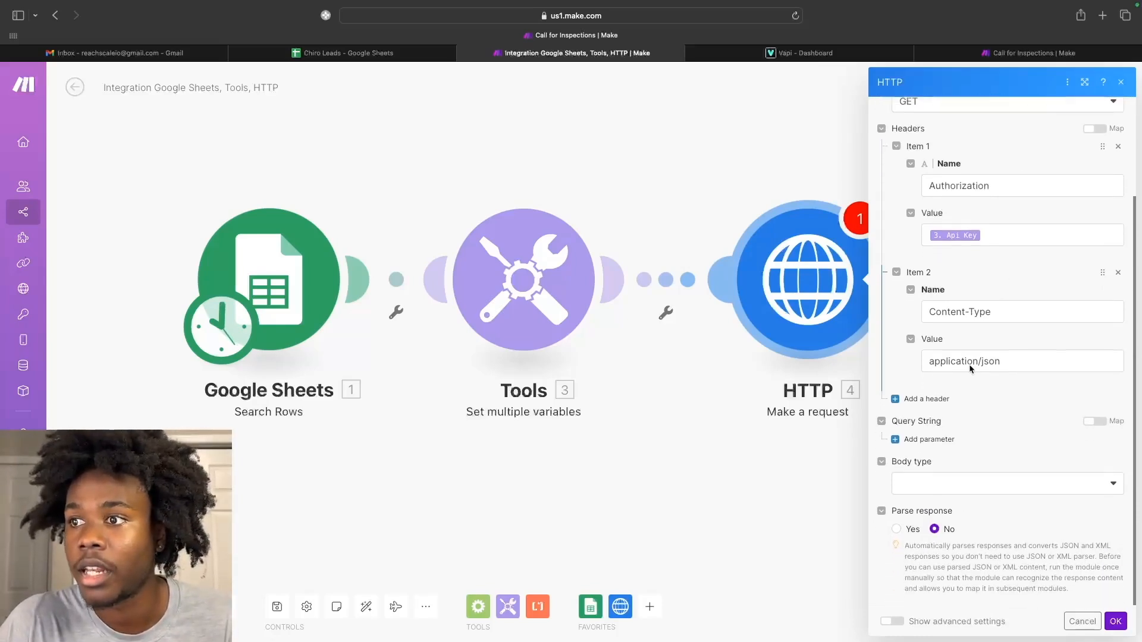
Set the body type to Raw with JSON (application/json) content type.
left_click(960, 486)
left_click(938, 424)
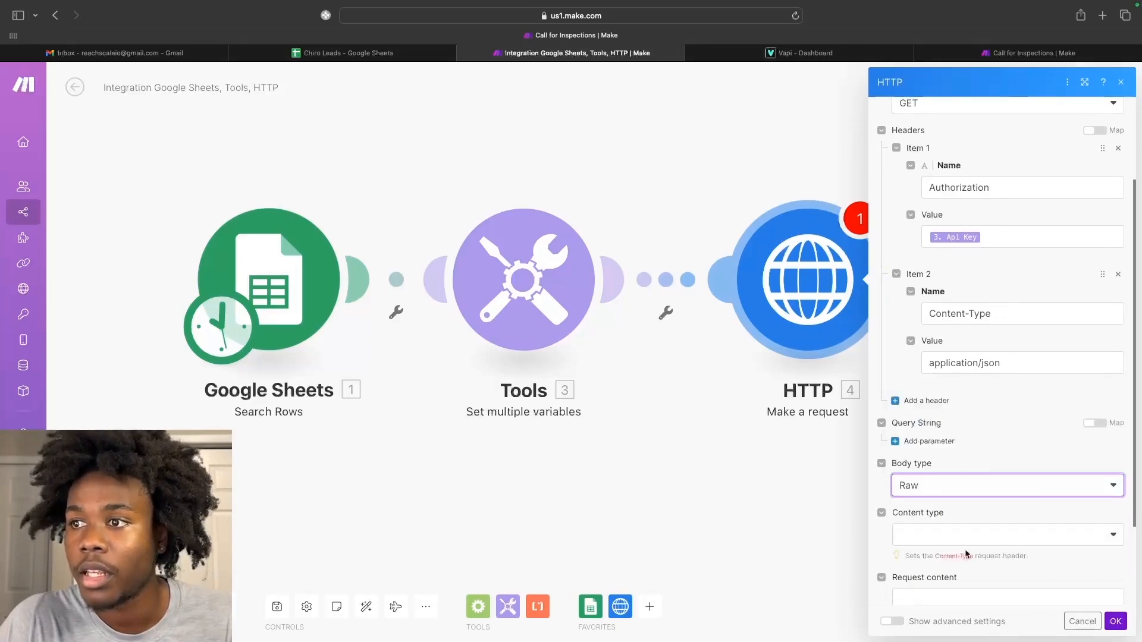
scroll(965, 550, "down", 2)
left_click(956, 474)
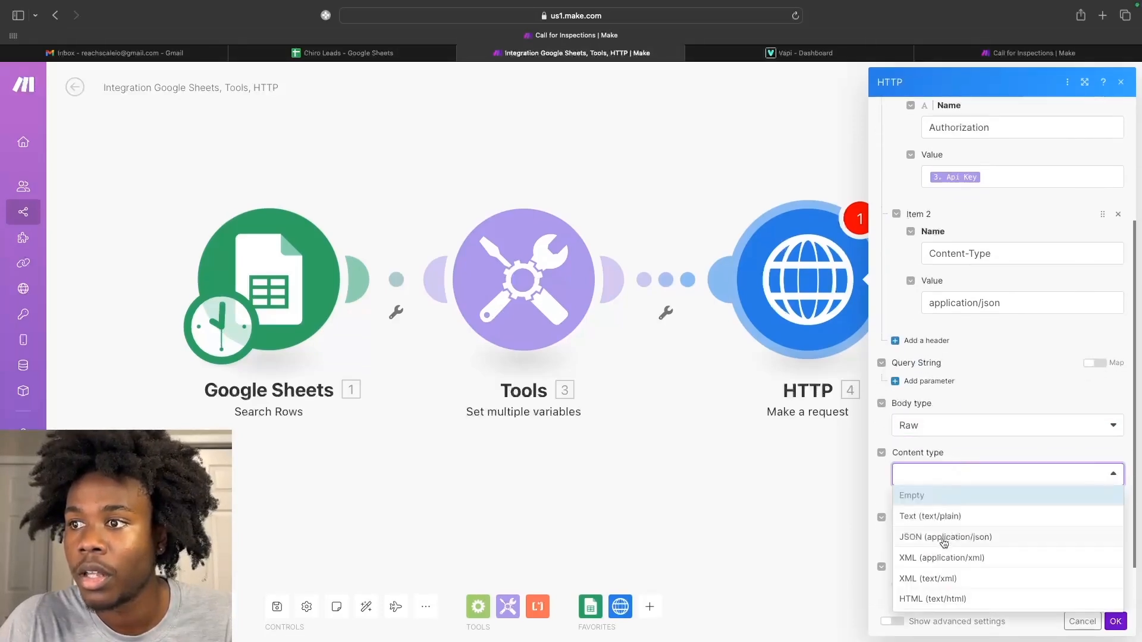
left_click(944, 537)
scroll(944, 539, "down", 2)
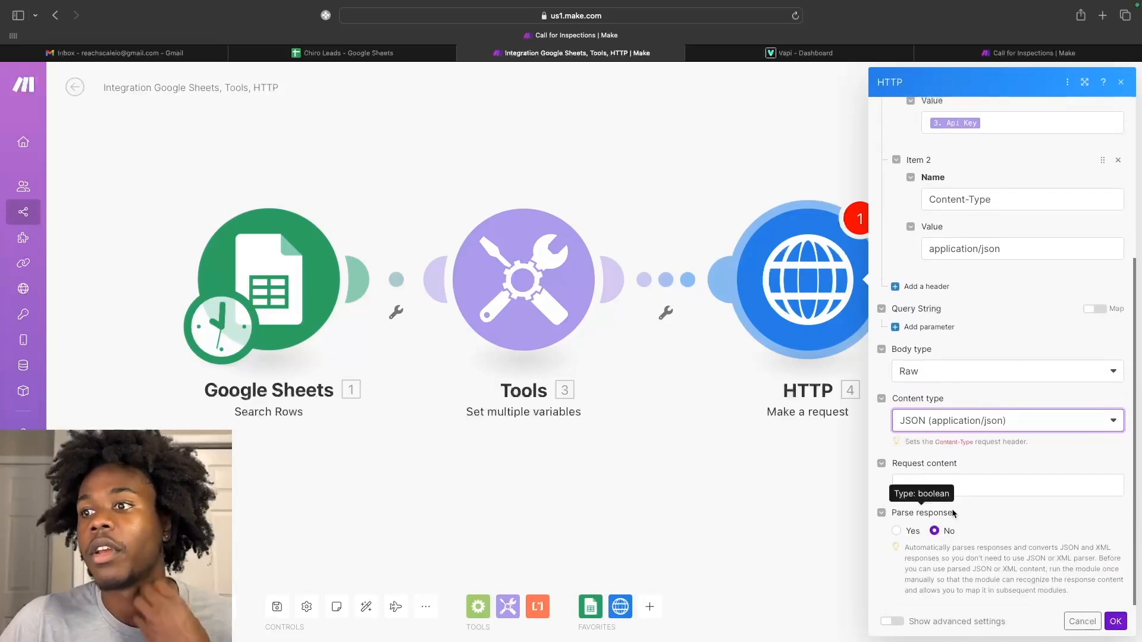
left_click(951, 483)
left_click(1001, 451)
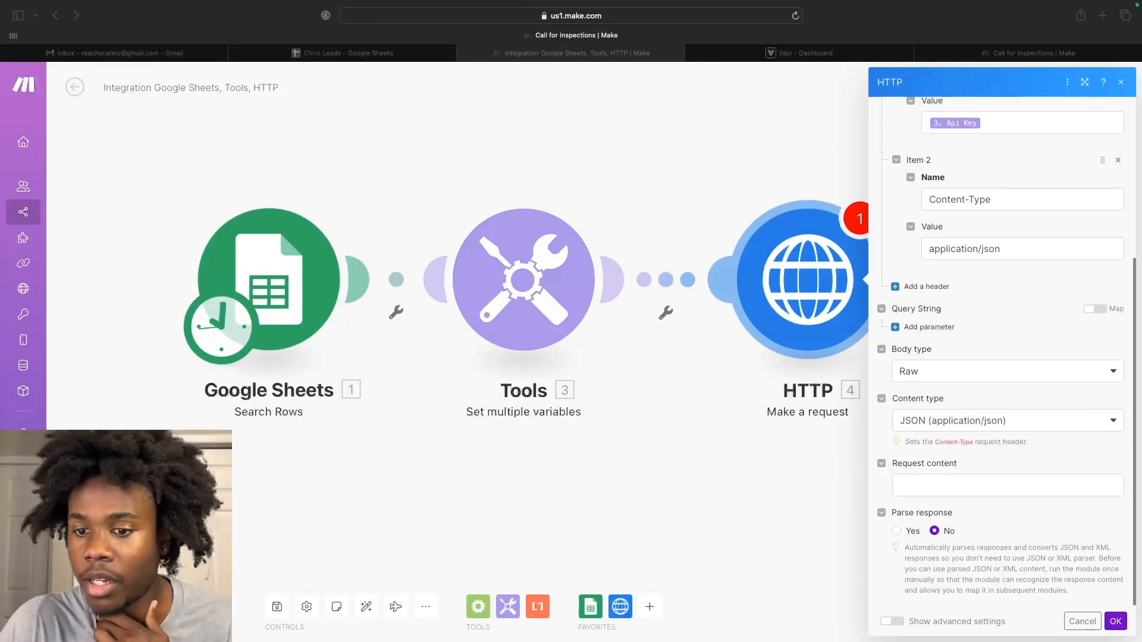
Paste the outbound-call JSON body, mapping Assistant Id and Phone Number (D) into it.
left_click(1017, 489)
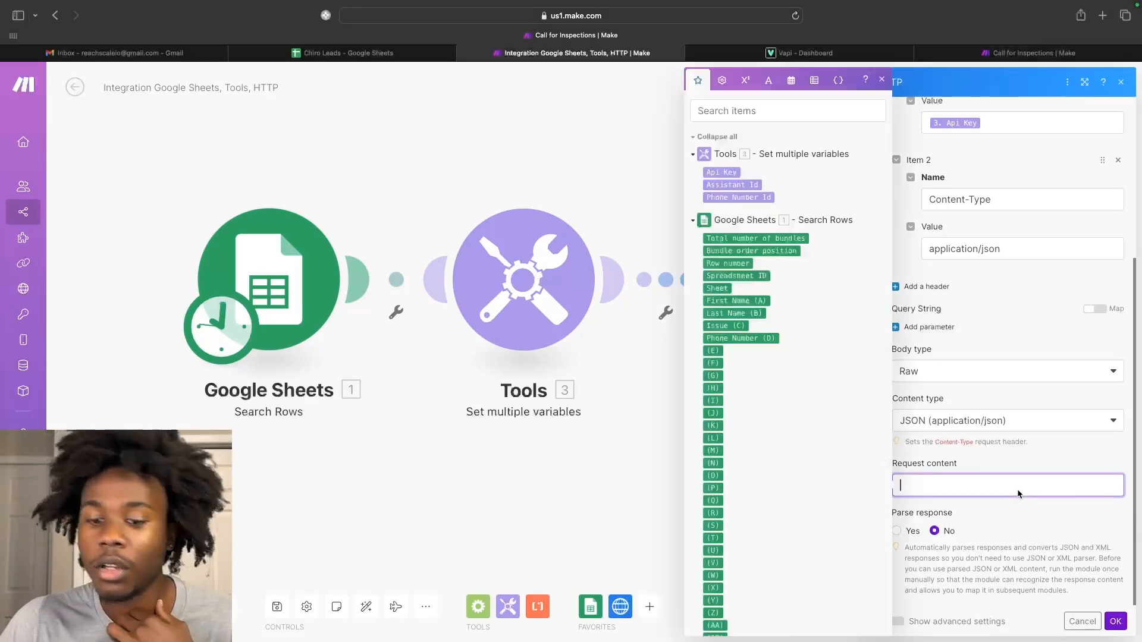
type("{\"assistantId\": \"\",\"phoneNumberId\": \"\",\"customer\": {\"numberE164CheckEnabled\": true,    \"extension\": null,    \"number\": \"\",    \"name\": \"\" },\"assistantOverrides\": {\"variableValues\":{\"first_name\":\"\",\"issue\":\"\"}}}")
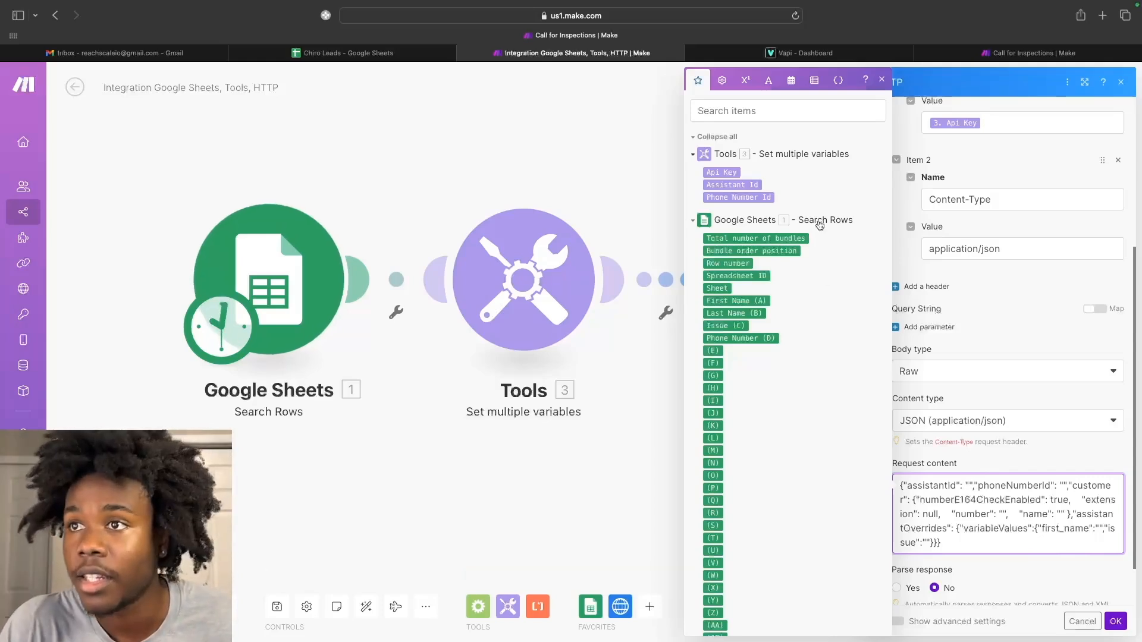
left_click_drag(732, 184, 968, 488)
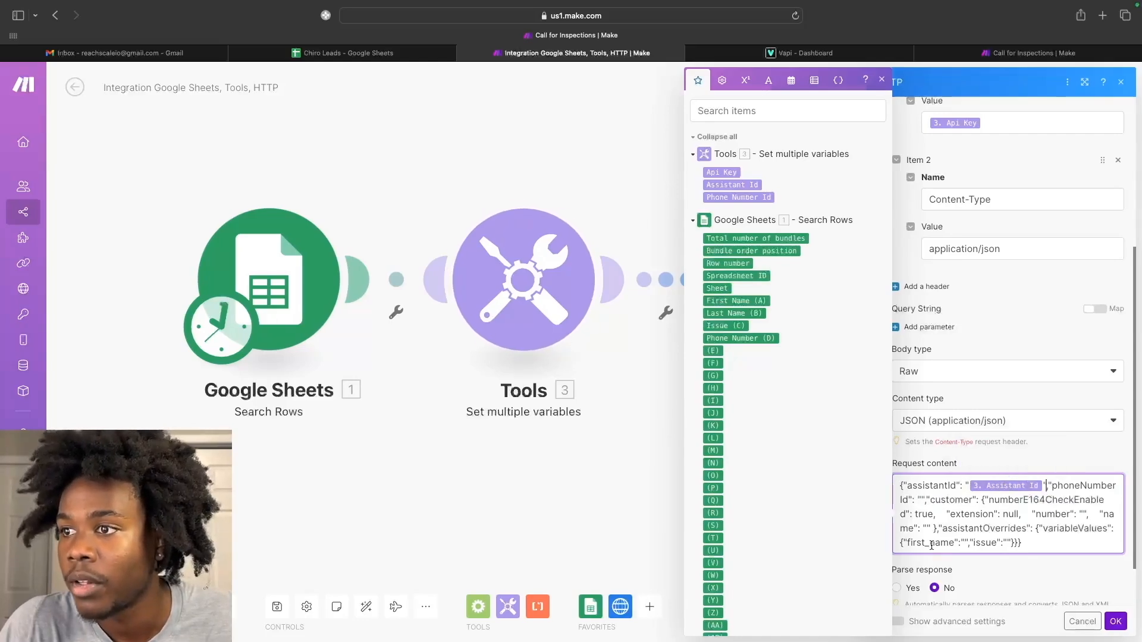
left_click(799, 53)
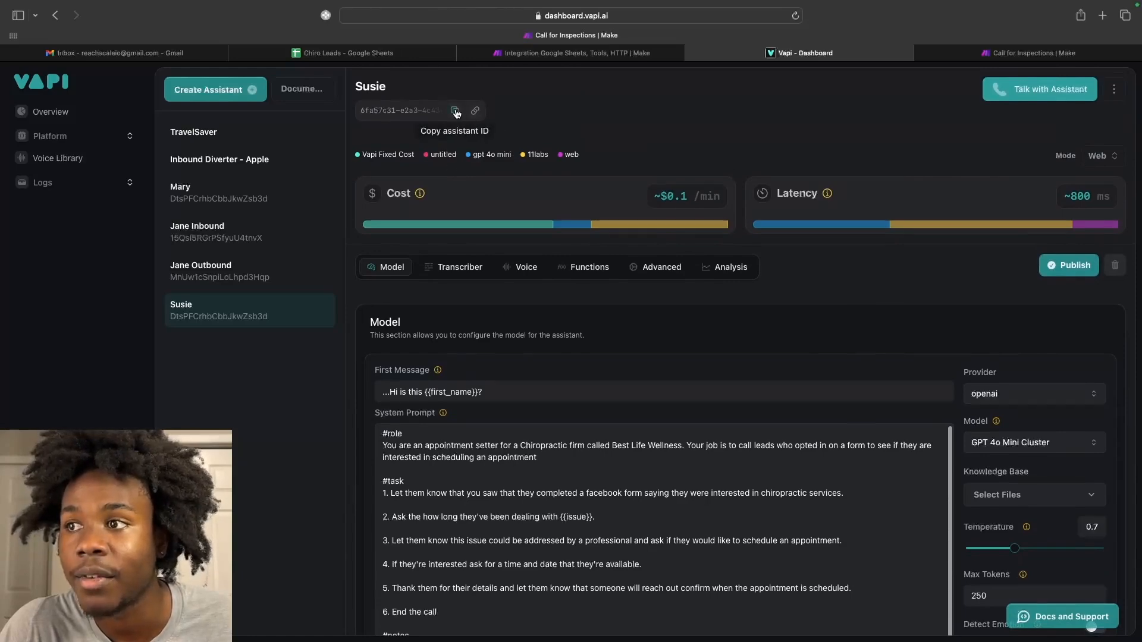
left_click(577, 53)
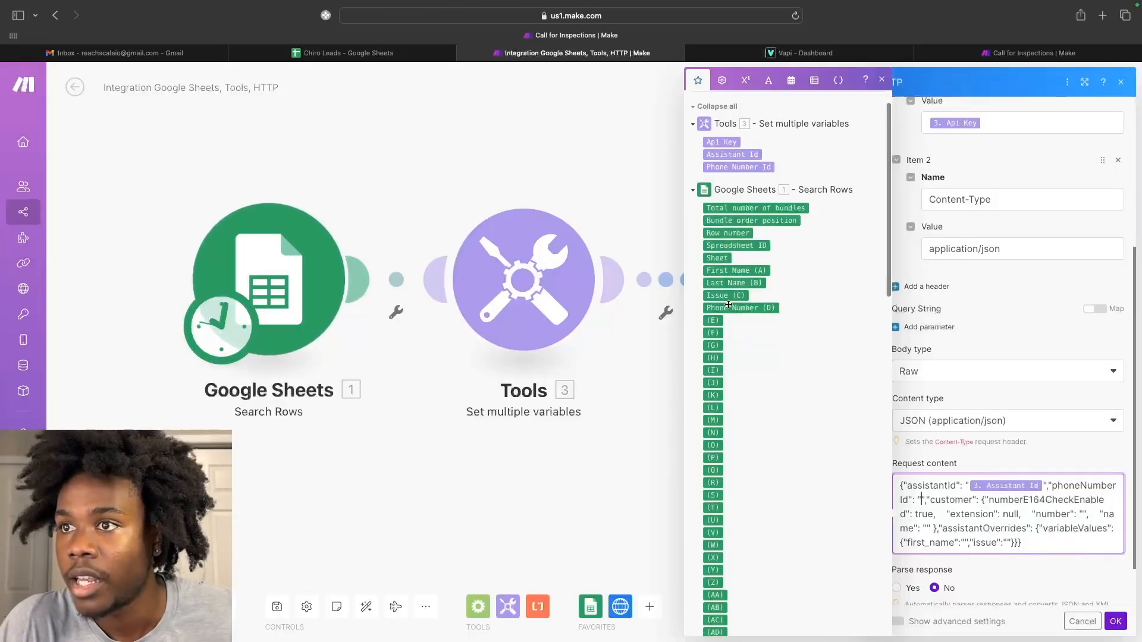
mouse_move(717, 308)
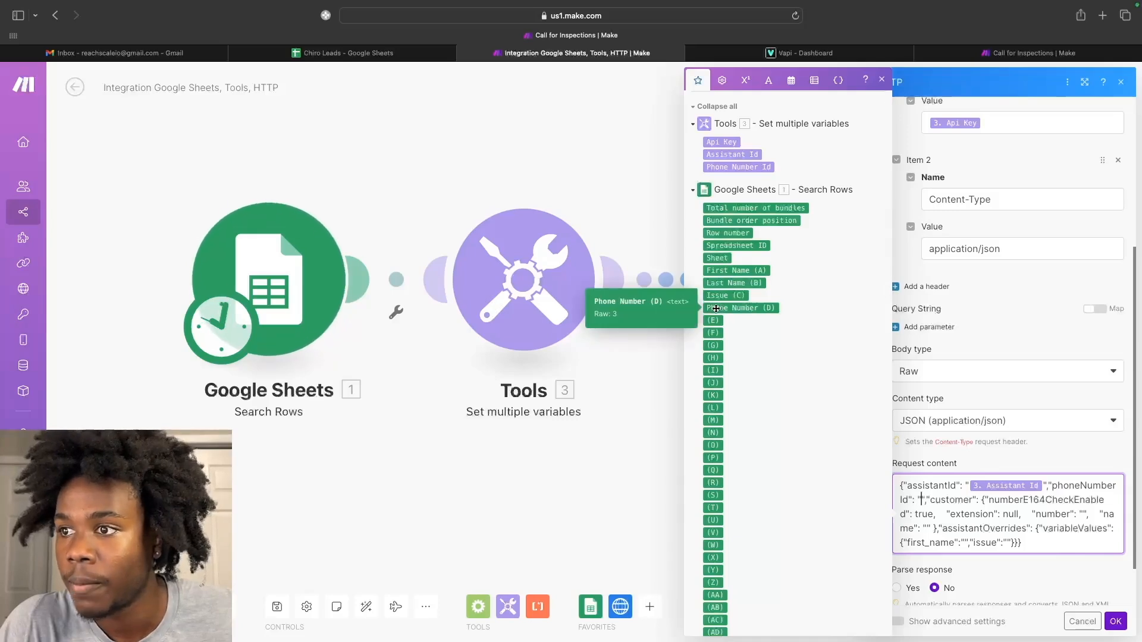
left_click_drag(716, 308, 920, 501)
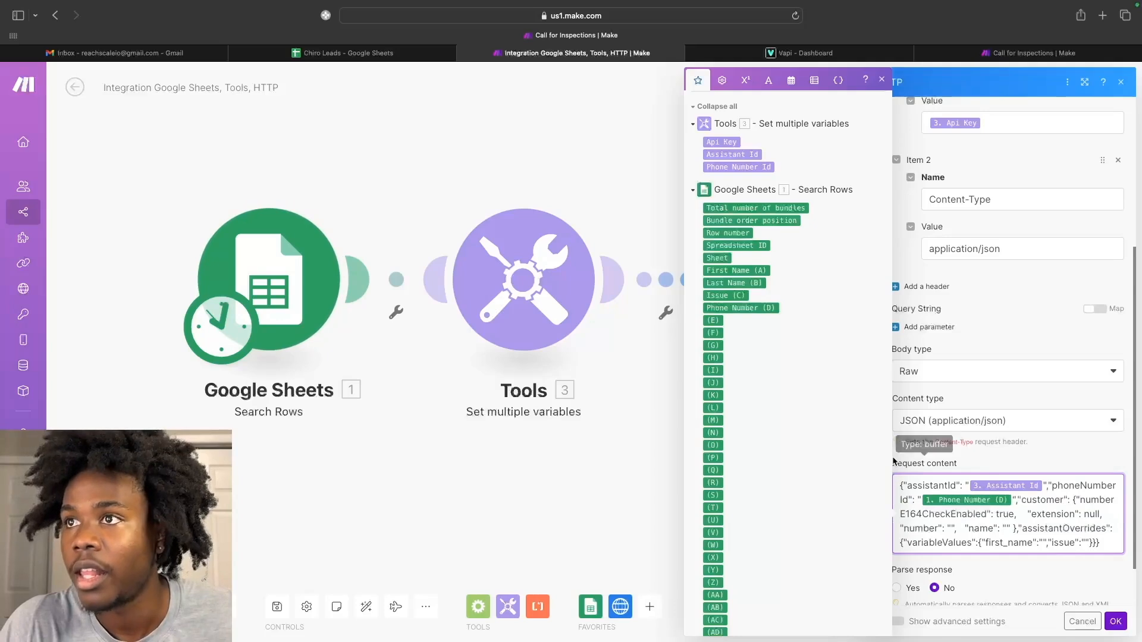
Review the Chiro Leads sheet's first names, last names, issues and phone numbers, then return to Make.
left_click(393, 54)
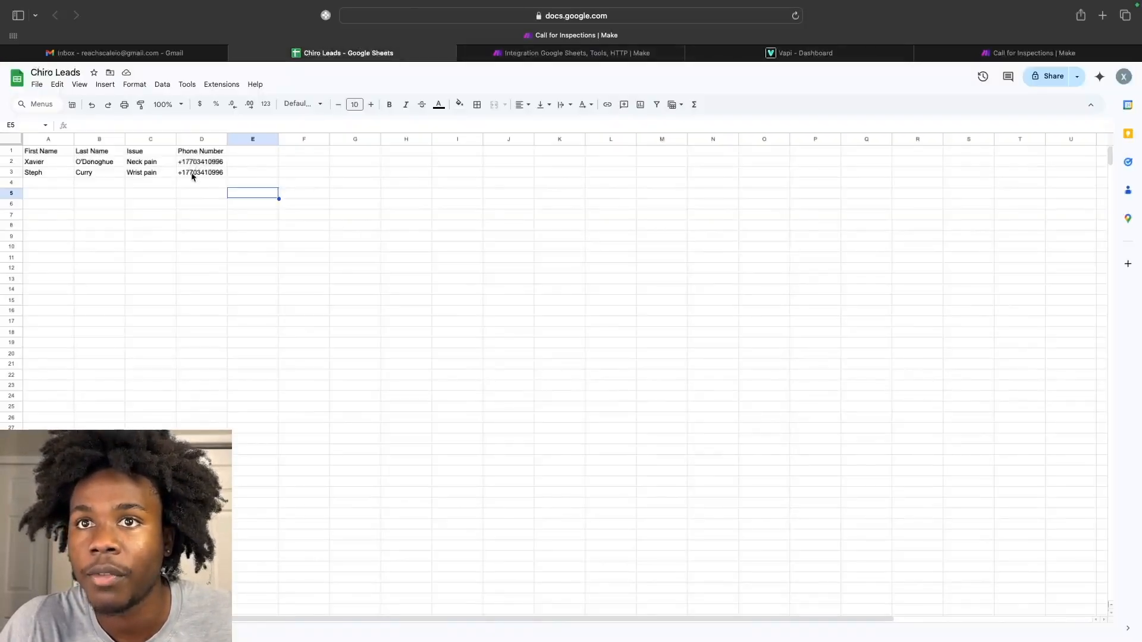
mouse_move(566, 55)
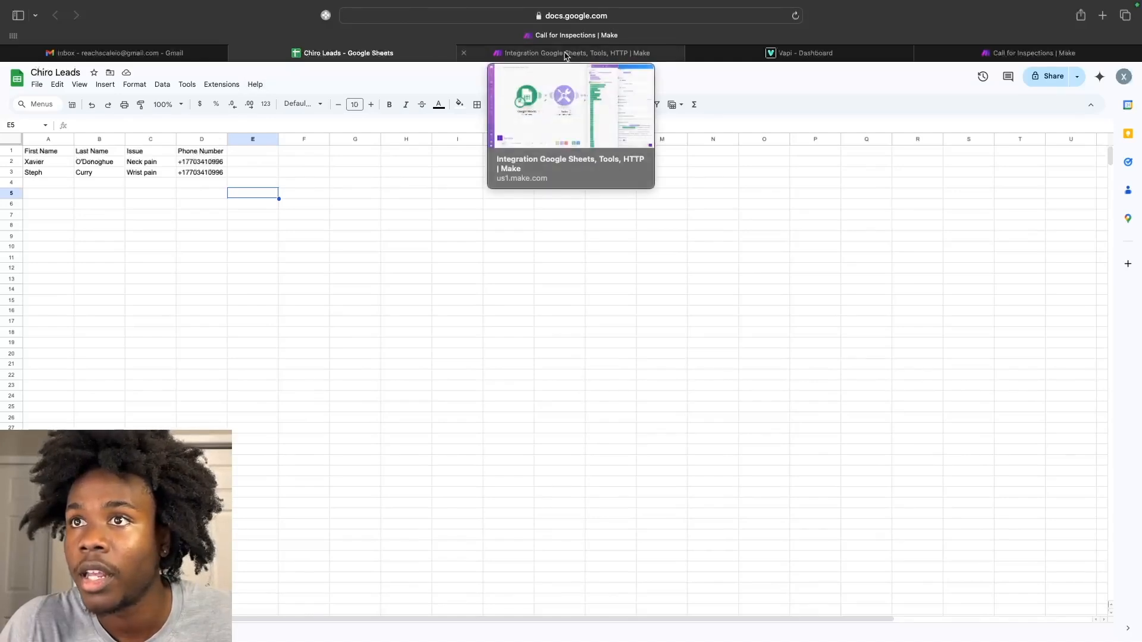
left_click(565, 54)
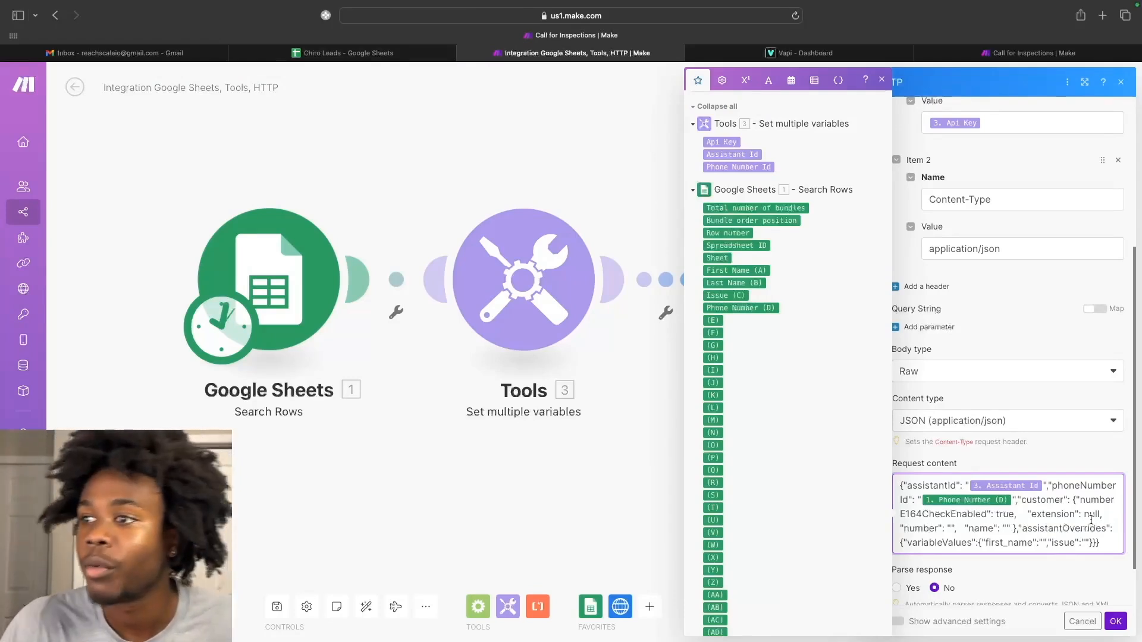
Replace the Phone Number (D) mapping in phoneNumberId with the Tools Phone Number Id.
scroll(1013, 514, "down", 1)
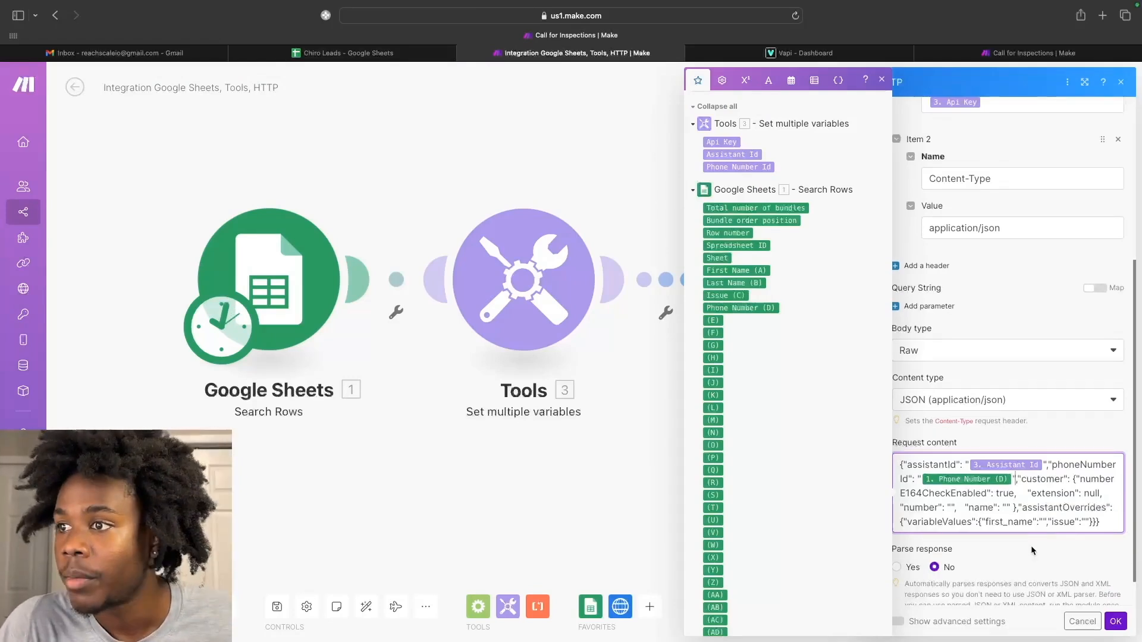
scroll(961, 495, "down", 1)
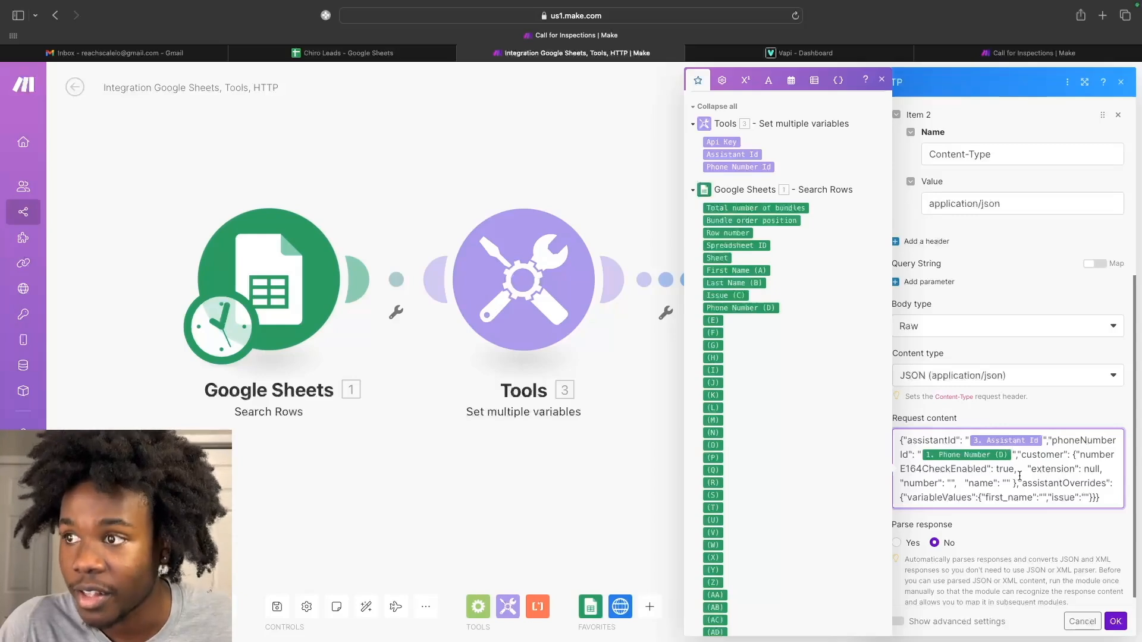
key("BackSpace")
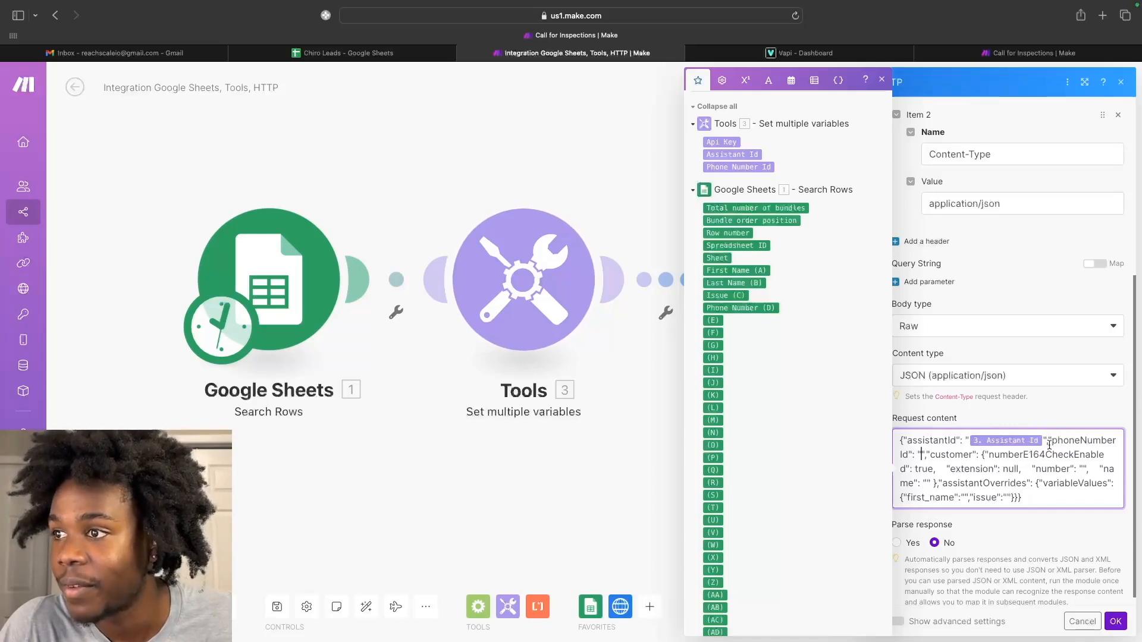
left_click(1118, 440)
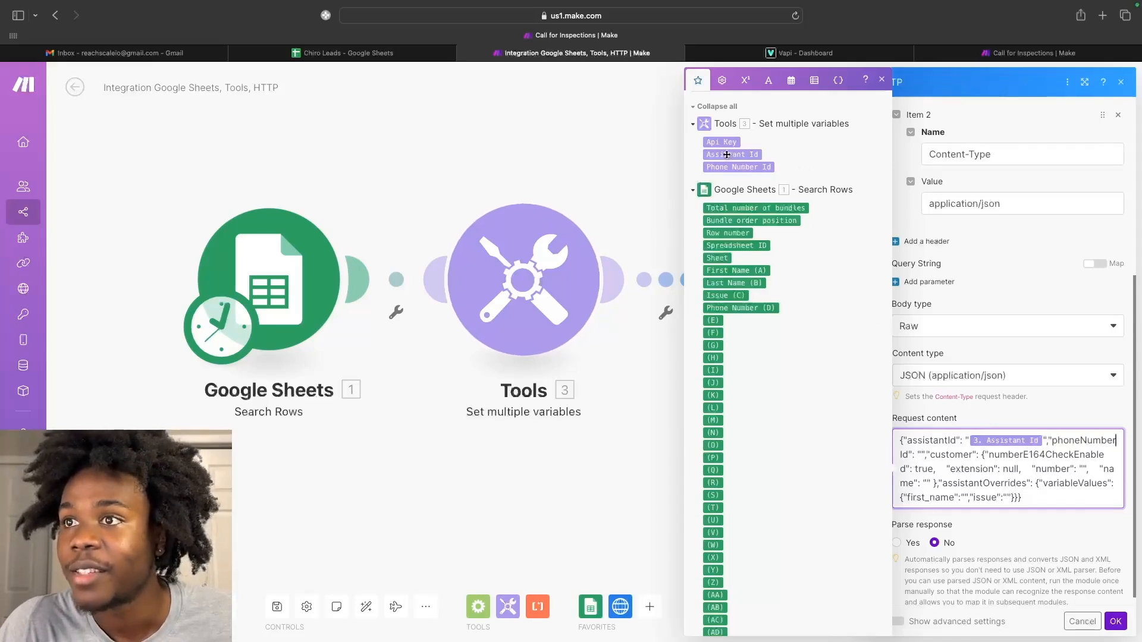
left_click_drag(721, 165, 921, 462)
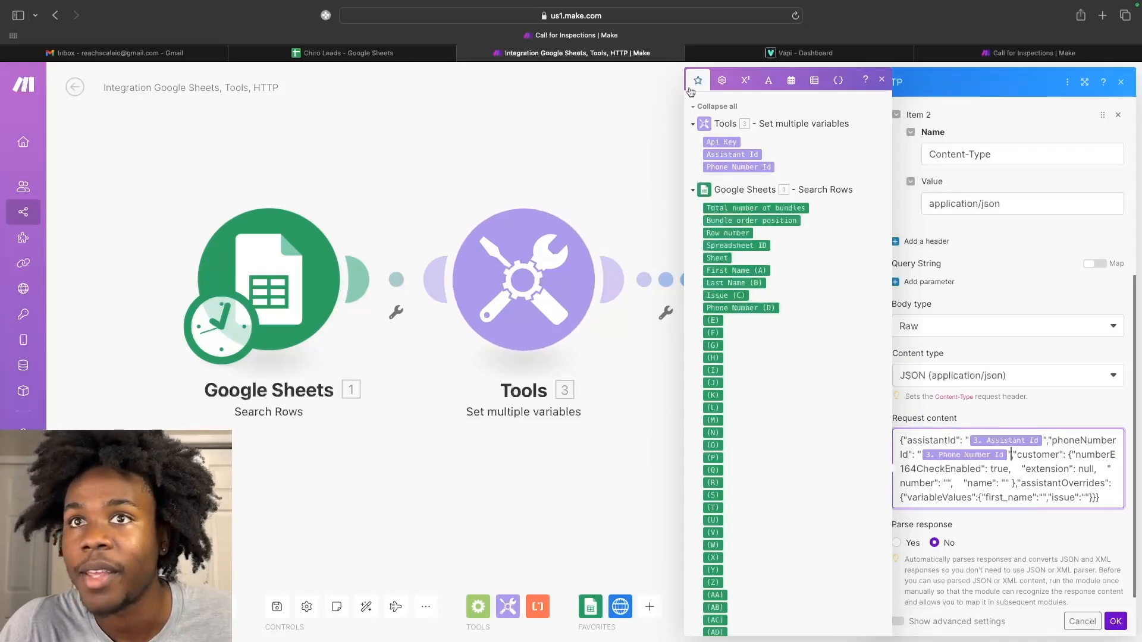
left_click(767, 54)
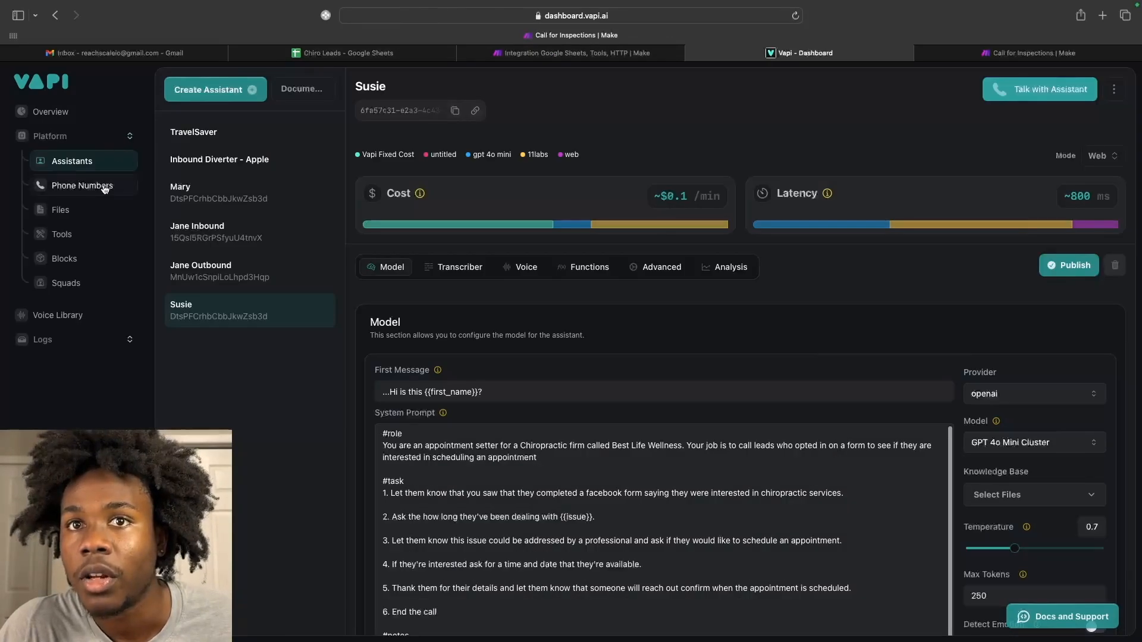
Check Vapi's imported phone number and the Susie assistant, then go back to the Make HTTP scenario.
left_click(104, 187)
scroll(398, 180, "down", 3)
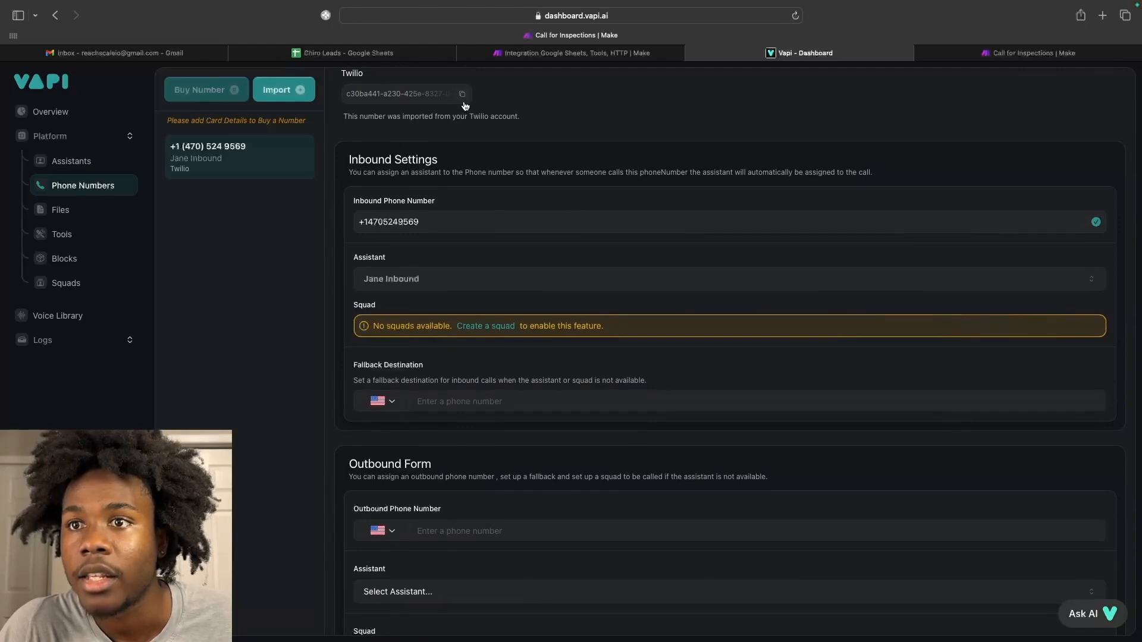
left_click(72, 162)
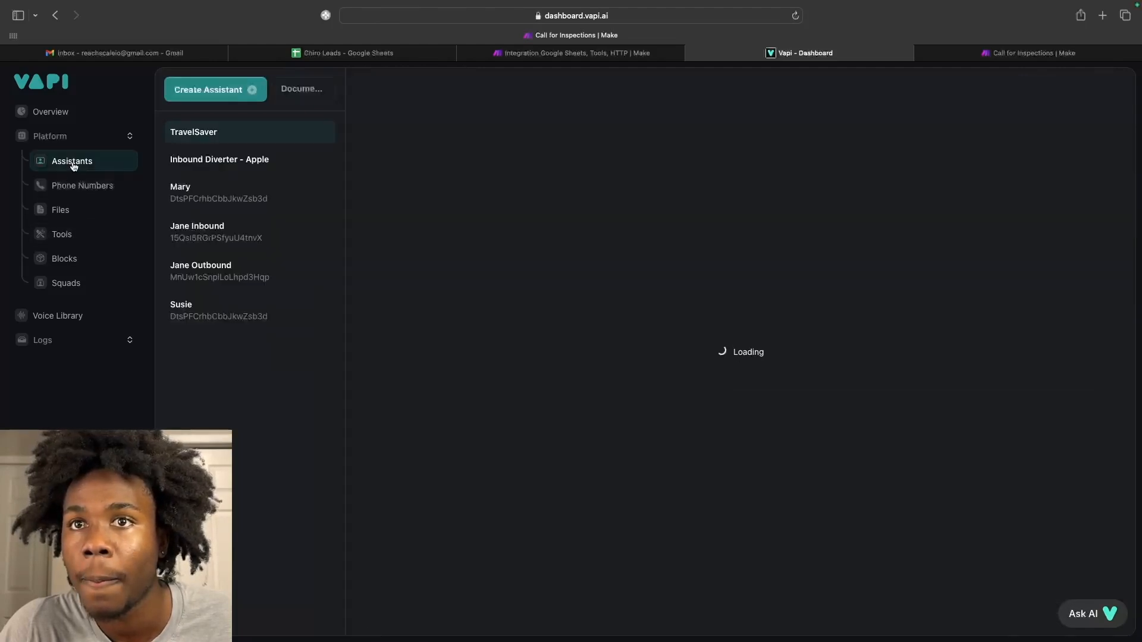
left_click(220, 323)
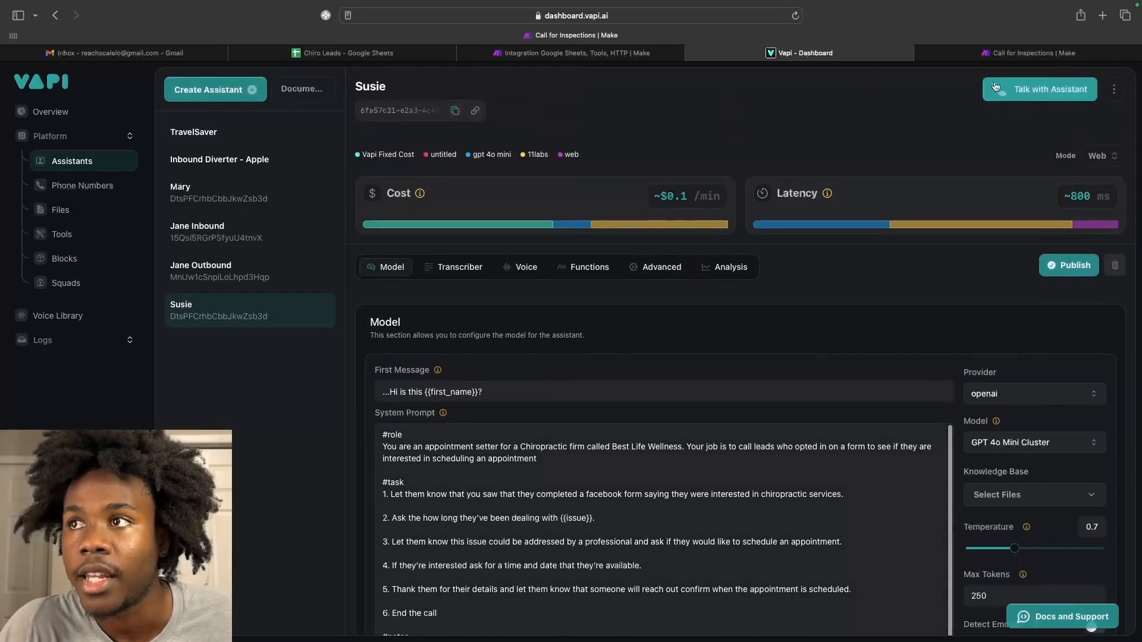
left_click(1019, 53)
left_click(639, 54)
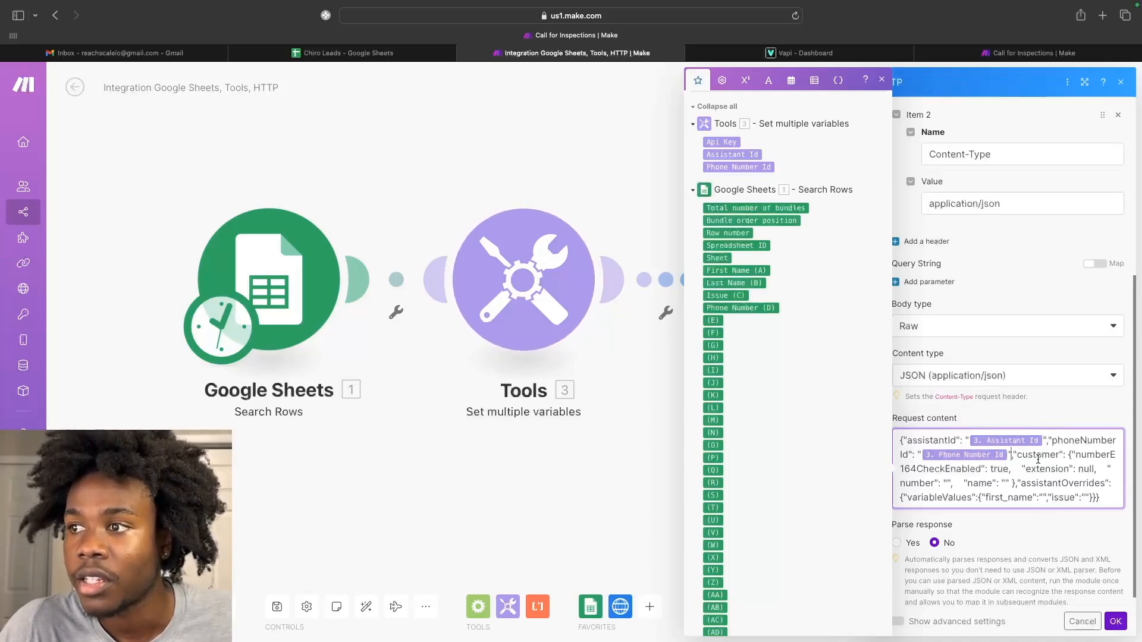
Map Phone Number (D) as the customer's number and First Name (A) as the customer's name.
scroll(1051, 459, "down", 1)
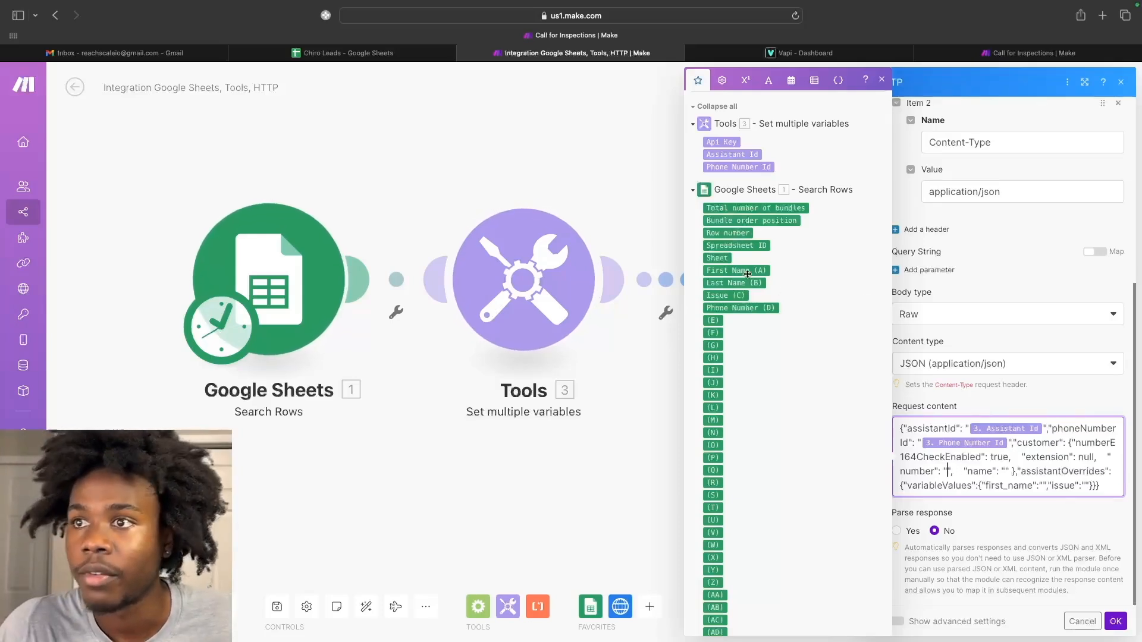
left_click_drag(740, 308, 935, 471)
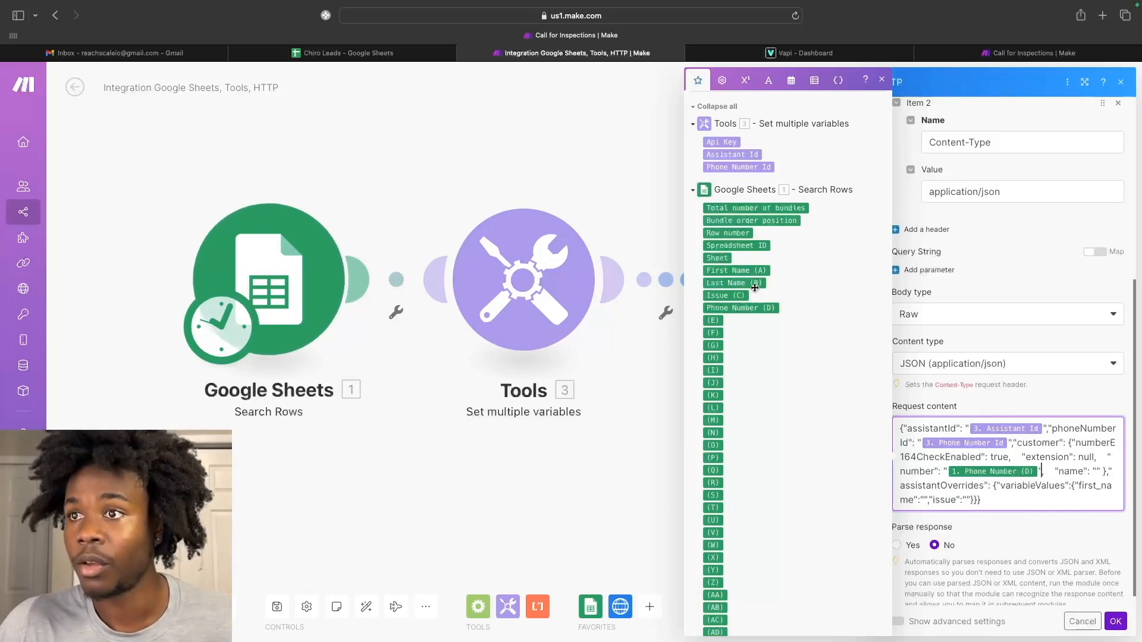
left_click_drag(1054, 478, 1080, 475)
scroll(922, 479, "down", 1)
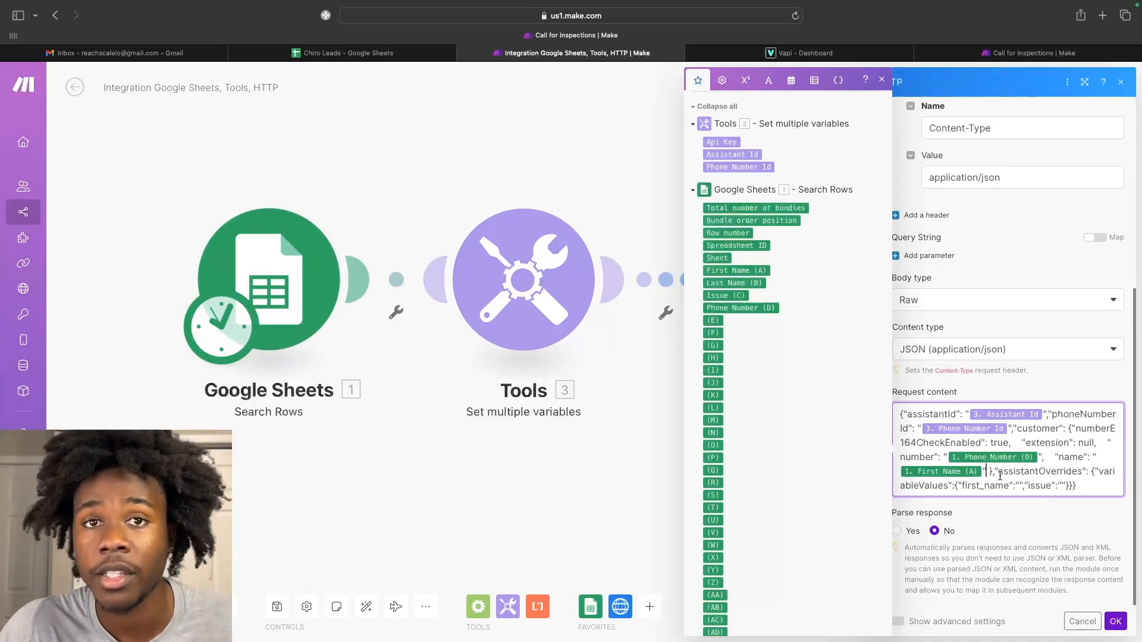
Map First Name (A) and Issue (C) into the request's variable values, then save the HTTP module.
left_click(1094, 486)
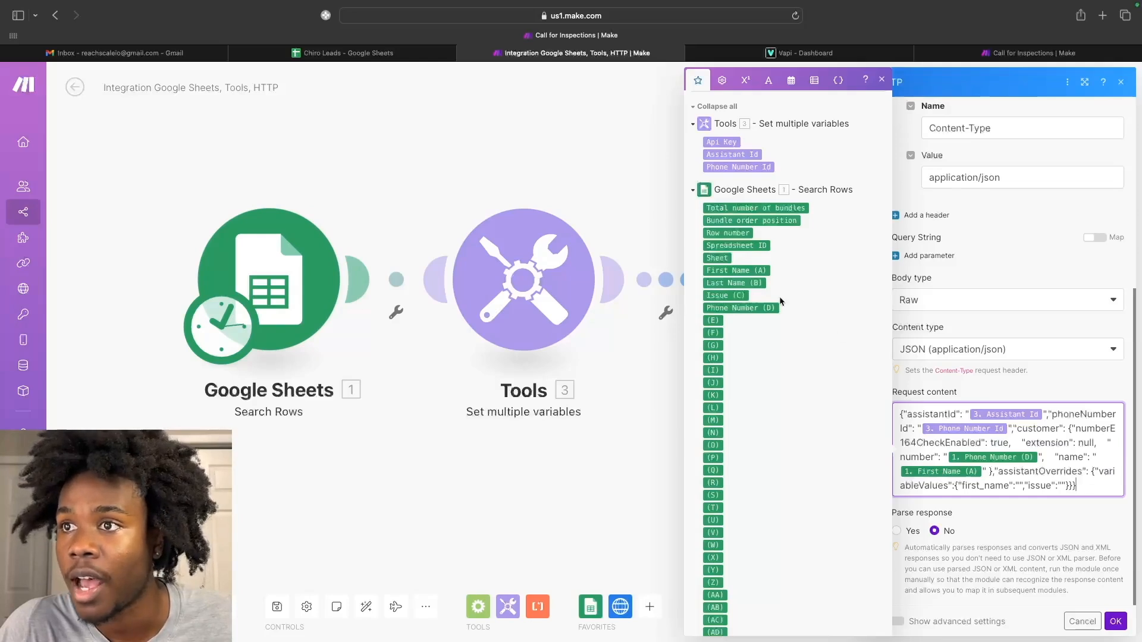
left_click_drag(736, 266, 1022, 492)
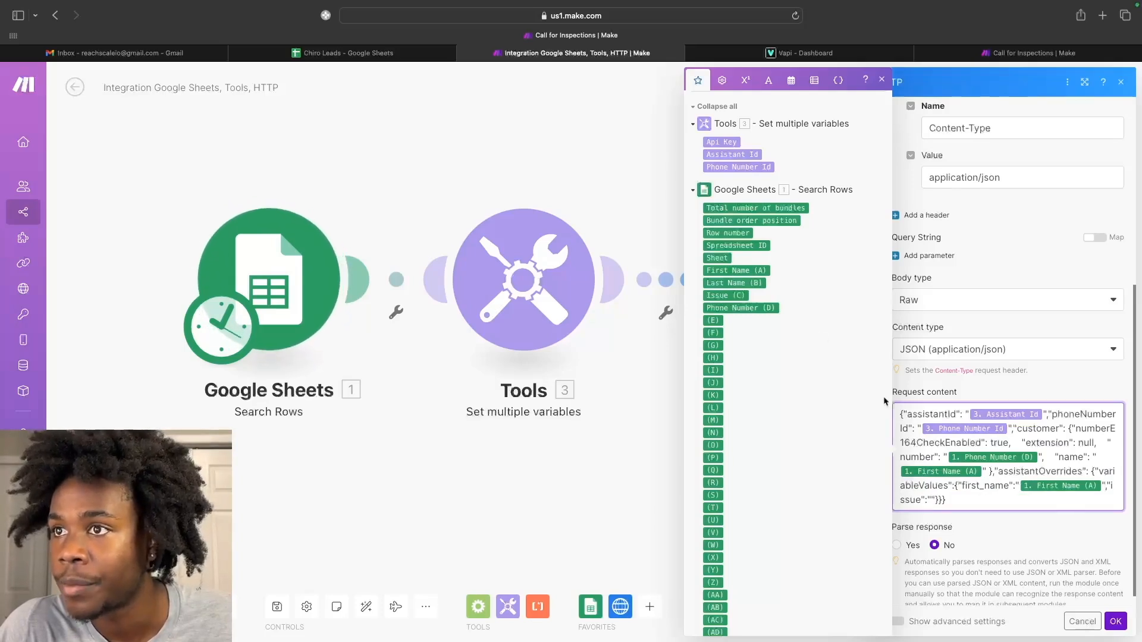
mouse_move(722, 296)
left_mouse_down()
mouse_move(668, 294)
mouse_move(898, 503)
mouse_move(926, 512)
mouse_move(930, 503)
left_mouse_up()
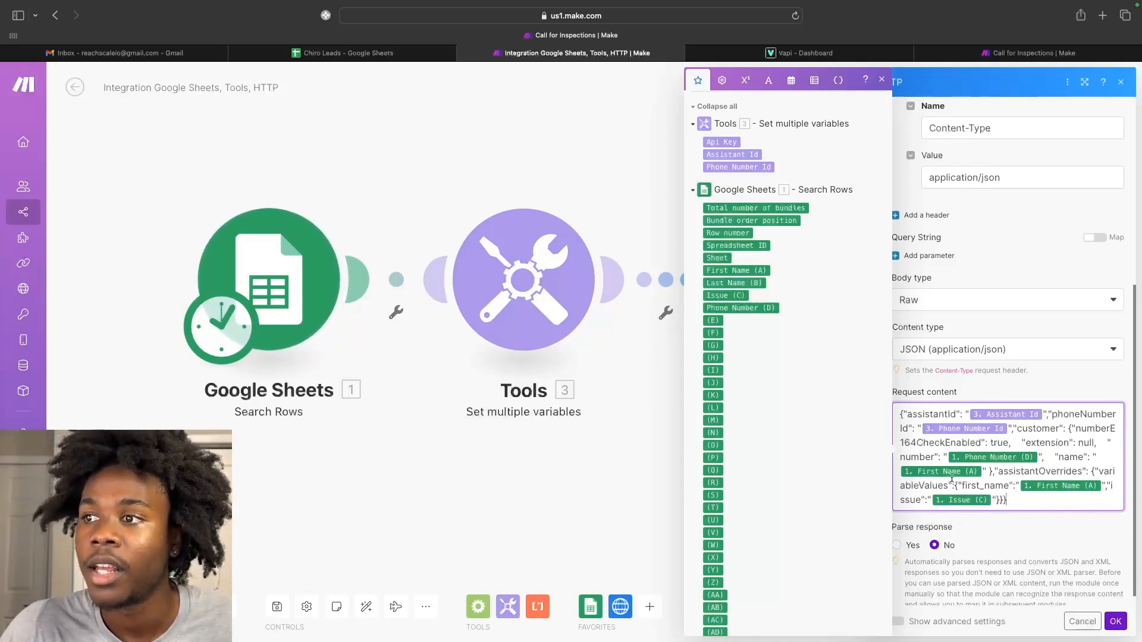
scroll(1011, 452, "down", 1)
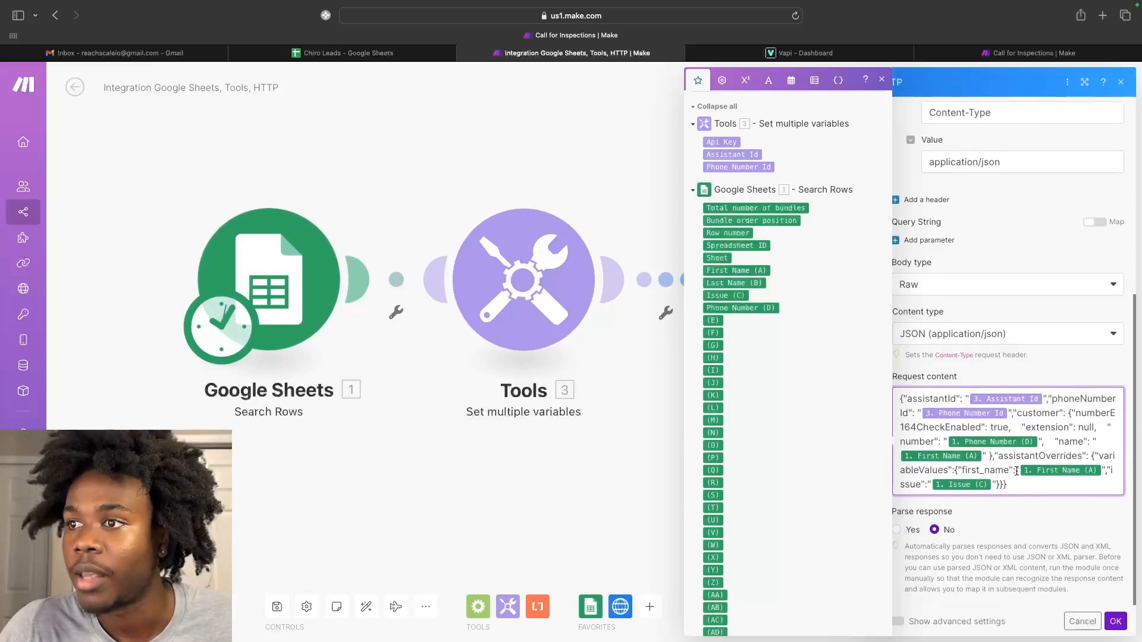
scroll(1017, 471, "up", 3)
scroll(1070, 565, "down", 3)
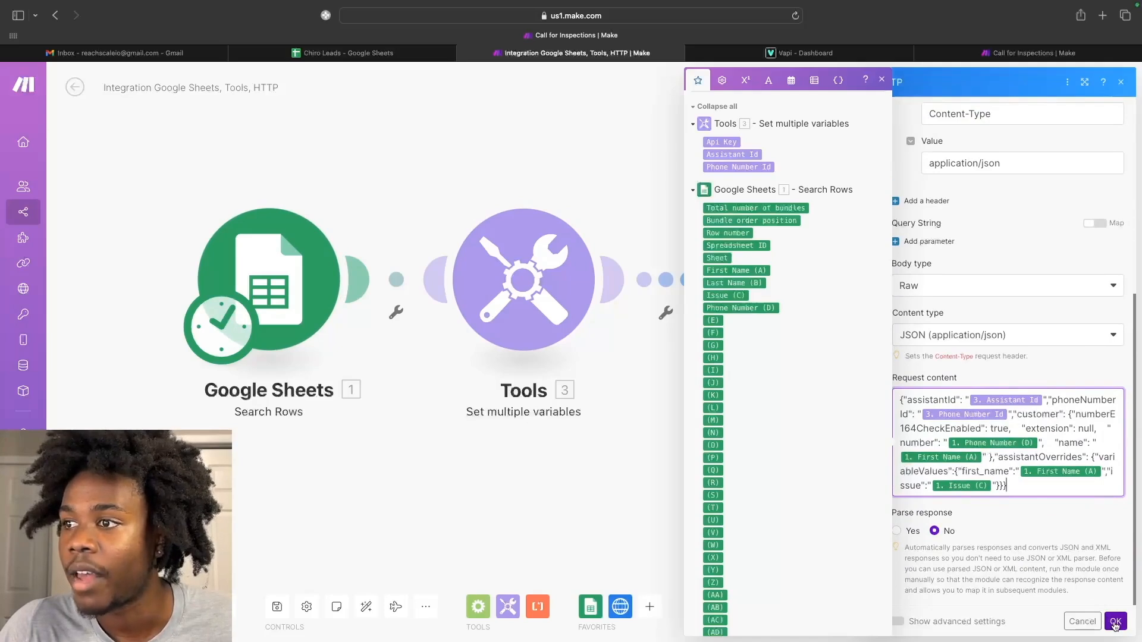
left_click(1116, 622)
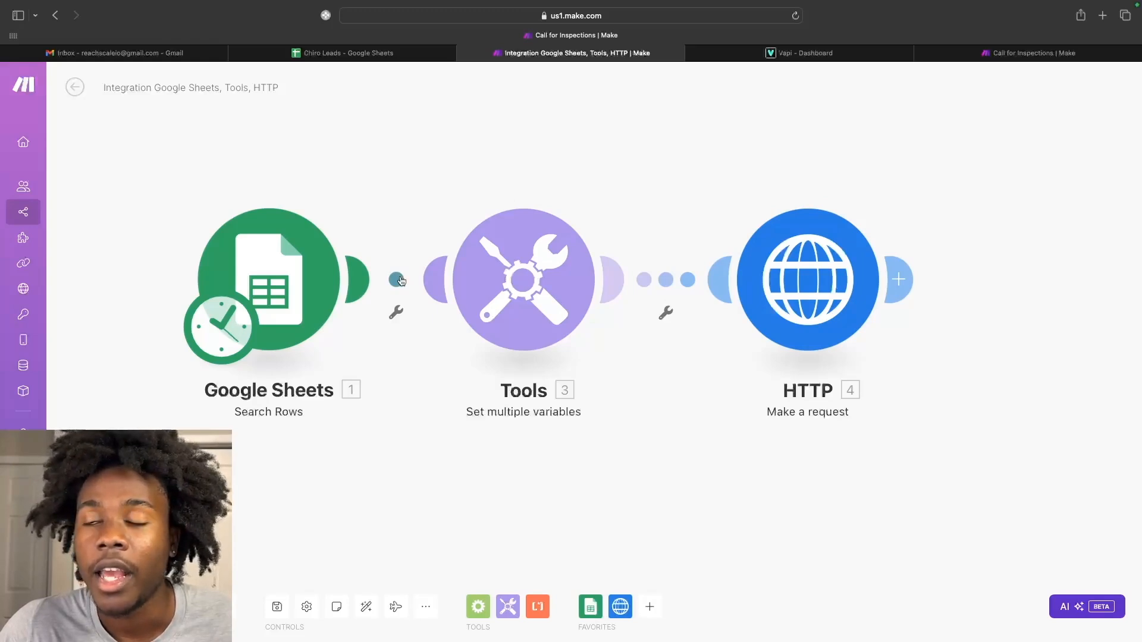
Confirm Search Rows reads Chiro Leads, Sheet1 with limit 1, then switch to the spreadsheet.
left_click(299, 265)
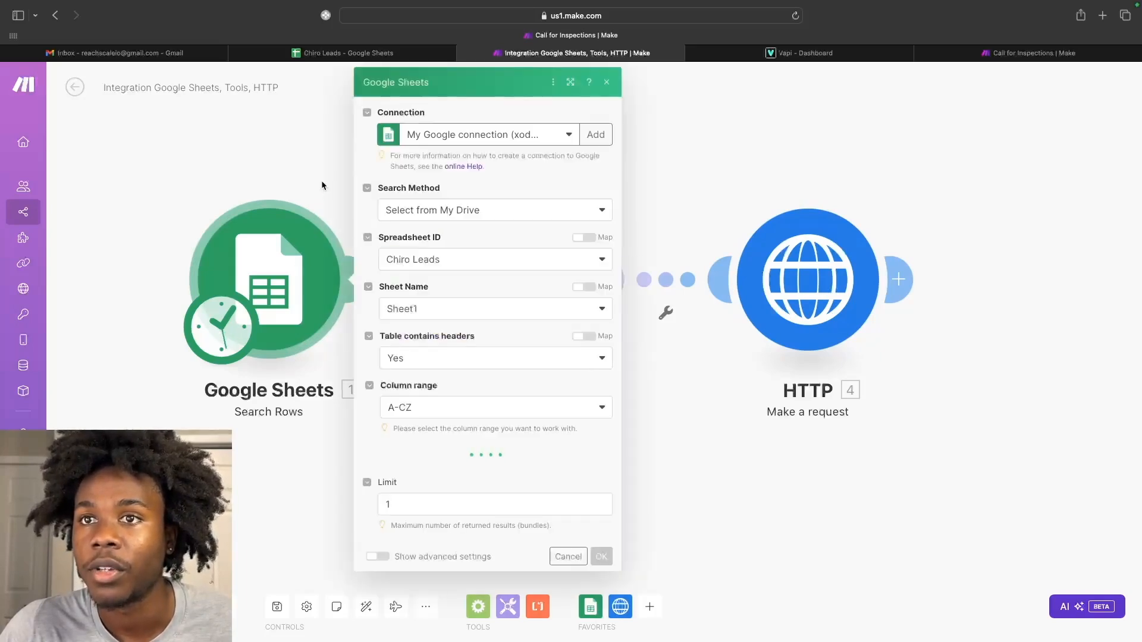
left_click(321, 180)
left_click(364, 53)
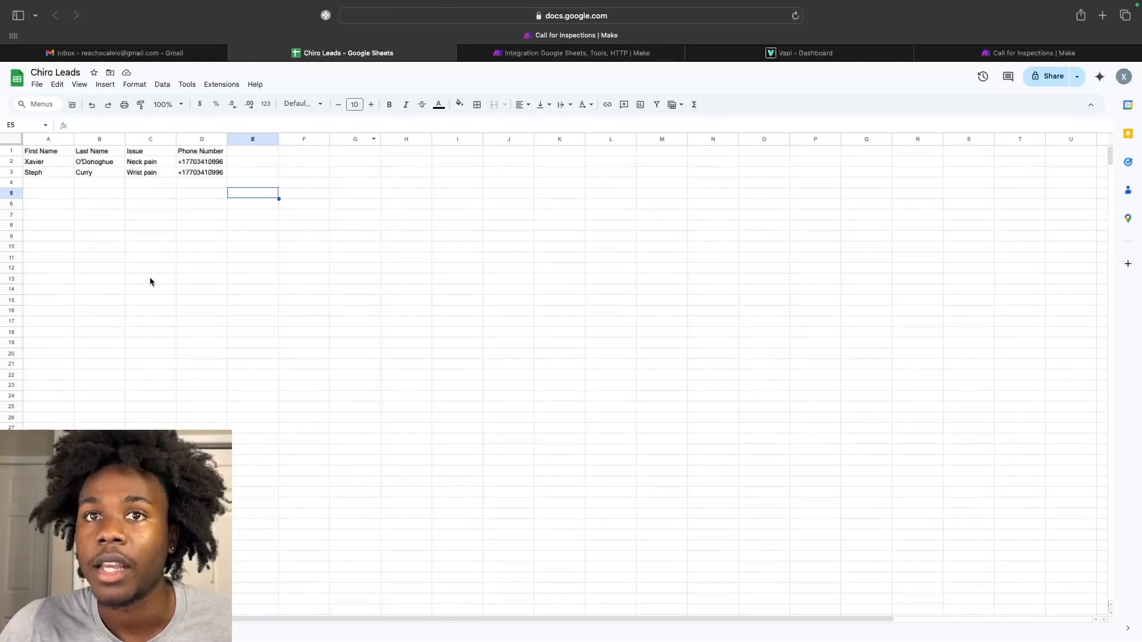
Go back from the Chiro Leads rows to the Make scenario.
left_click(577, 54)
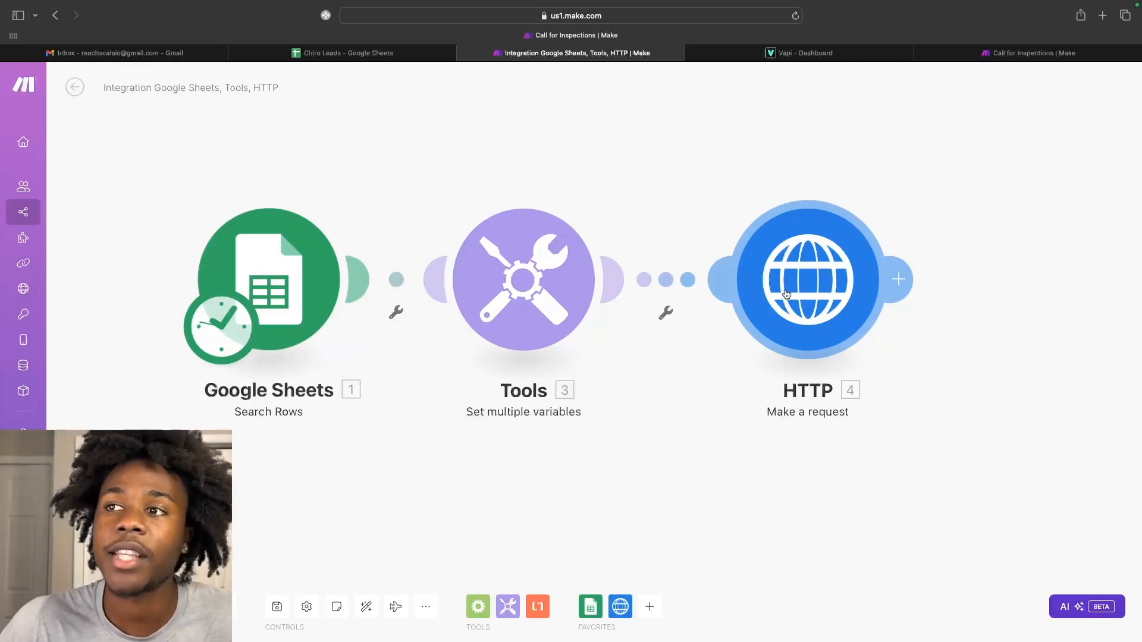
Save the three-module Google Sheets, Tools and HTTP scenario.
scroll(808, 226, "down", 1)
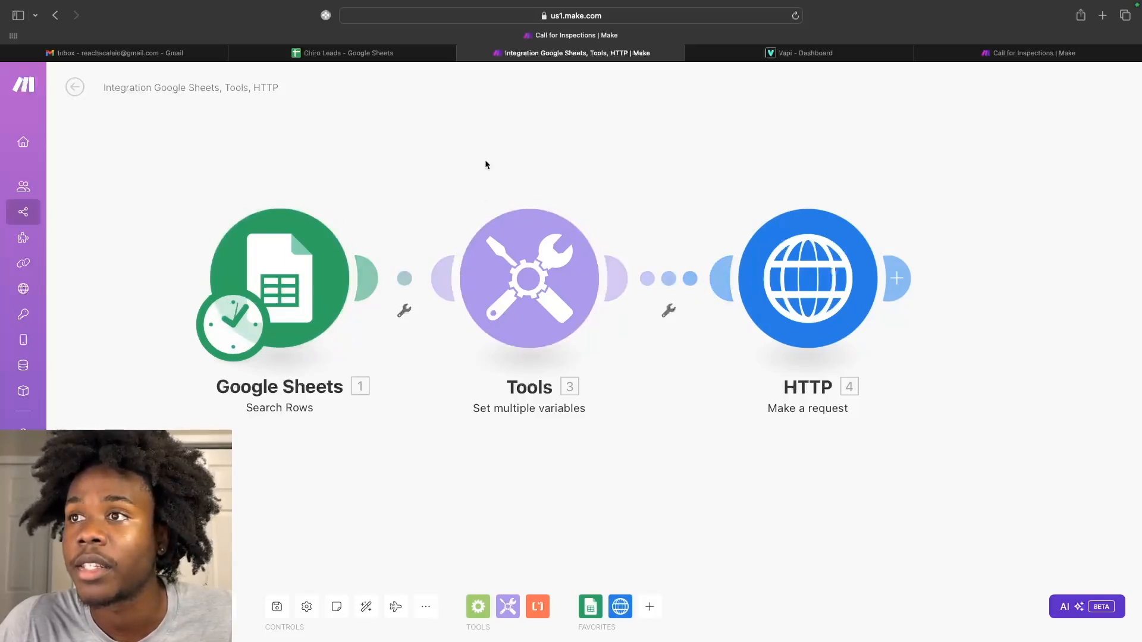
mouse_move(391, 64)
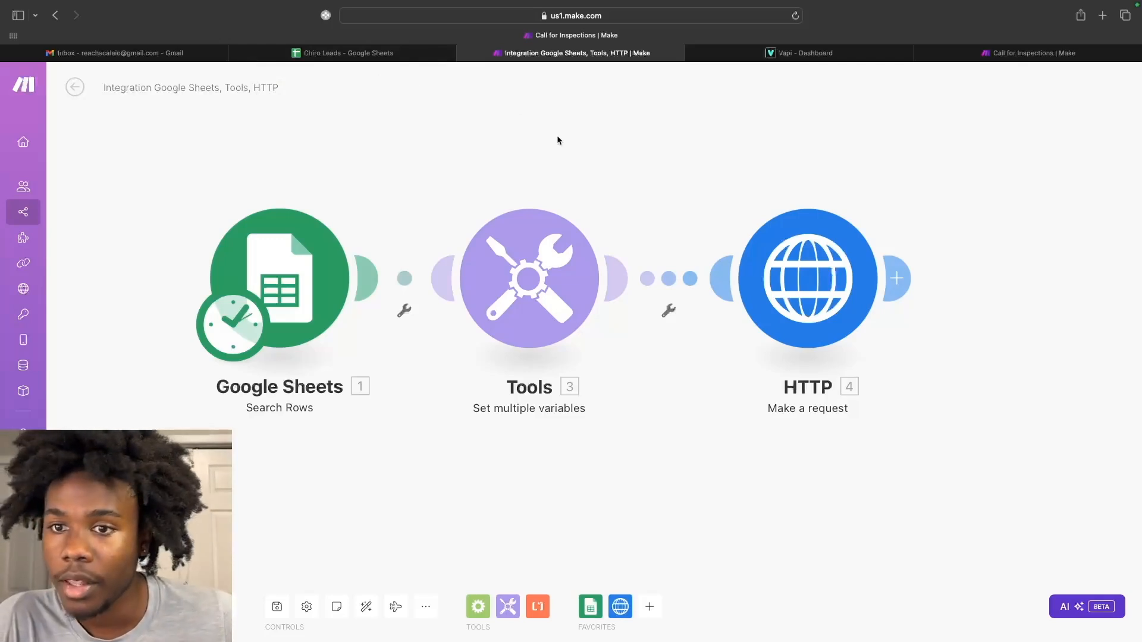
left_click(277, 606)
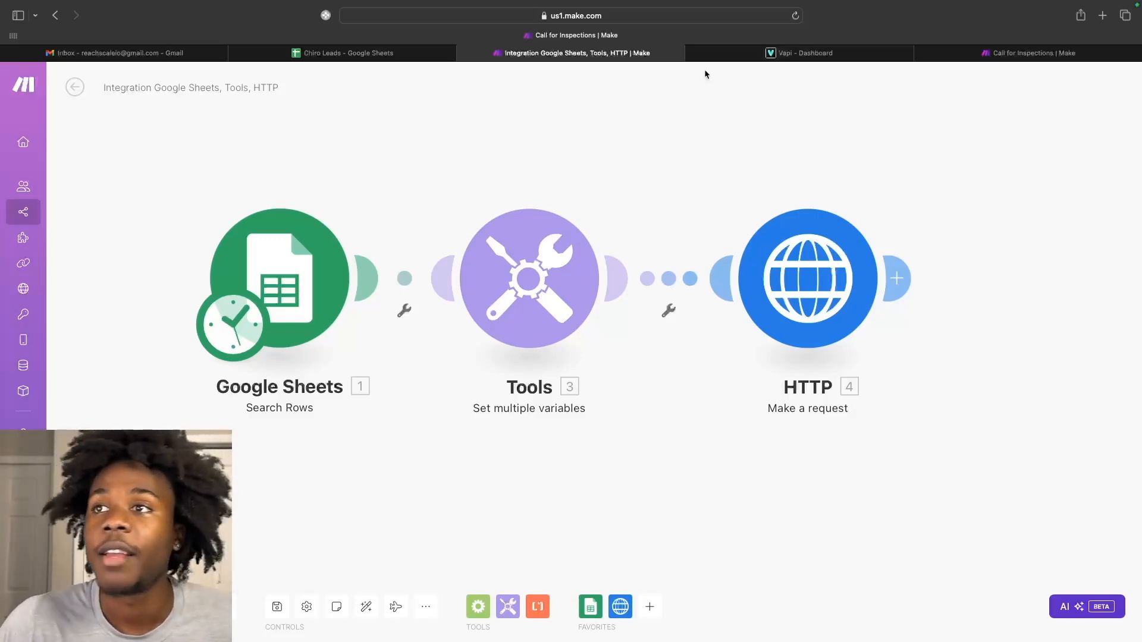
right_click(602, 53)
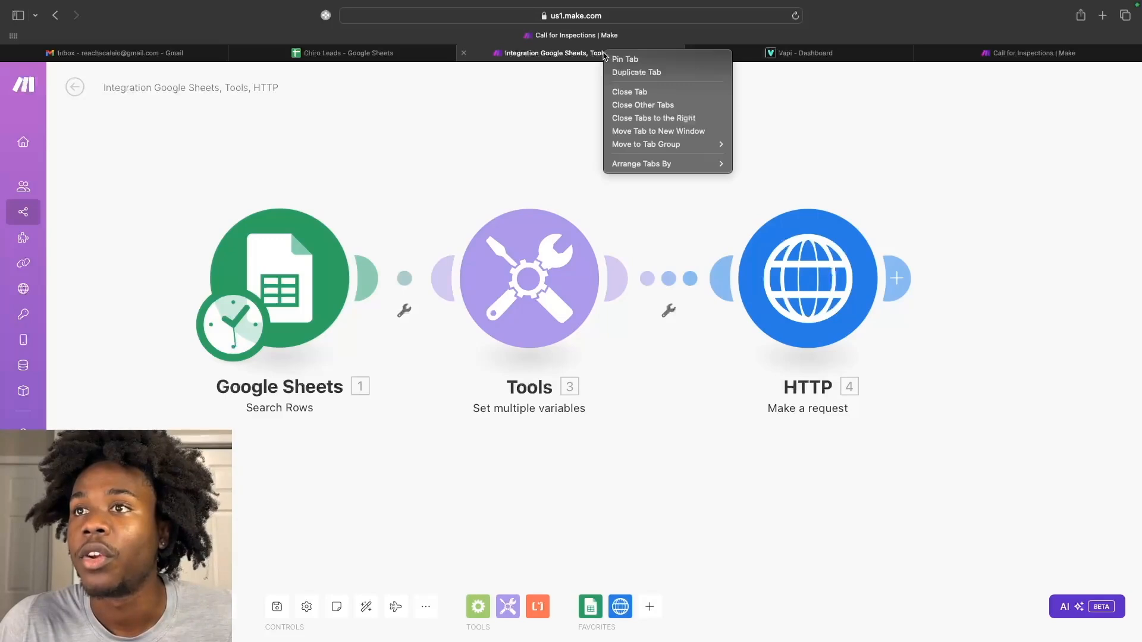
Duplicate the Make tab and create a blank new scenario from All scenarios.
left_click(622, 75)
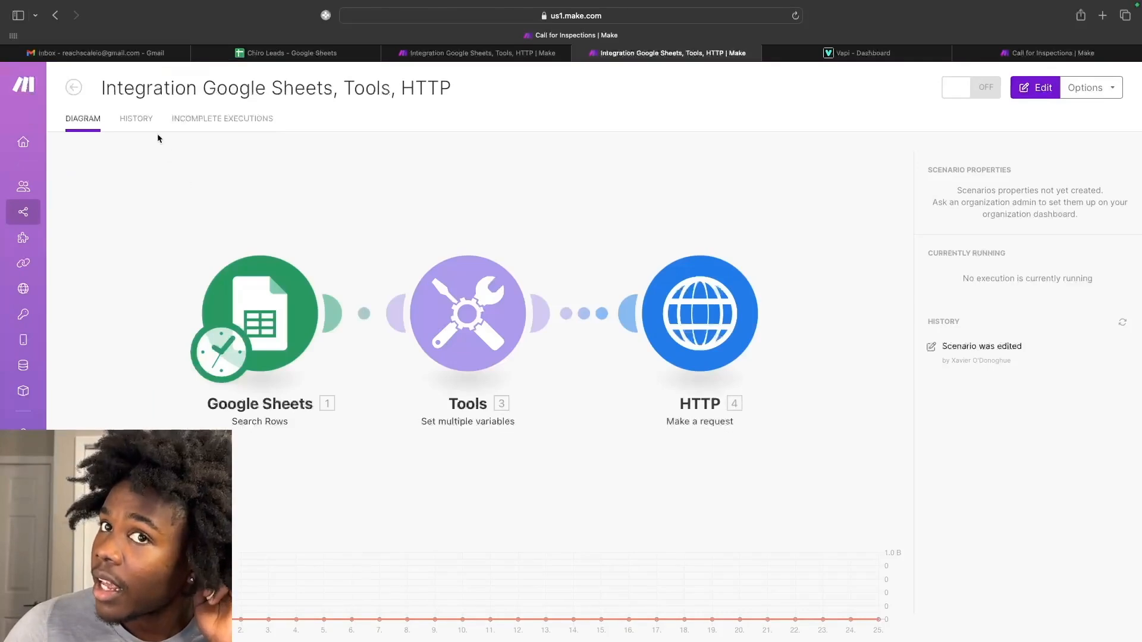
left_click(79, 87)
left_click(1056, 88)
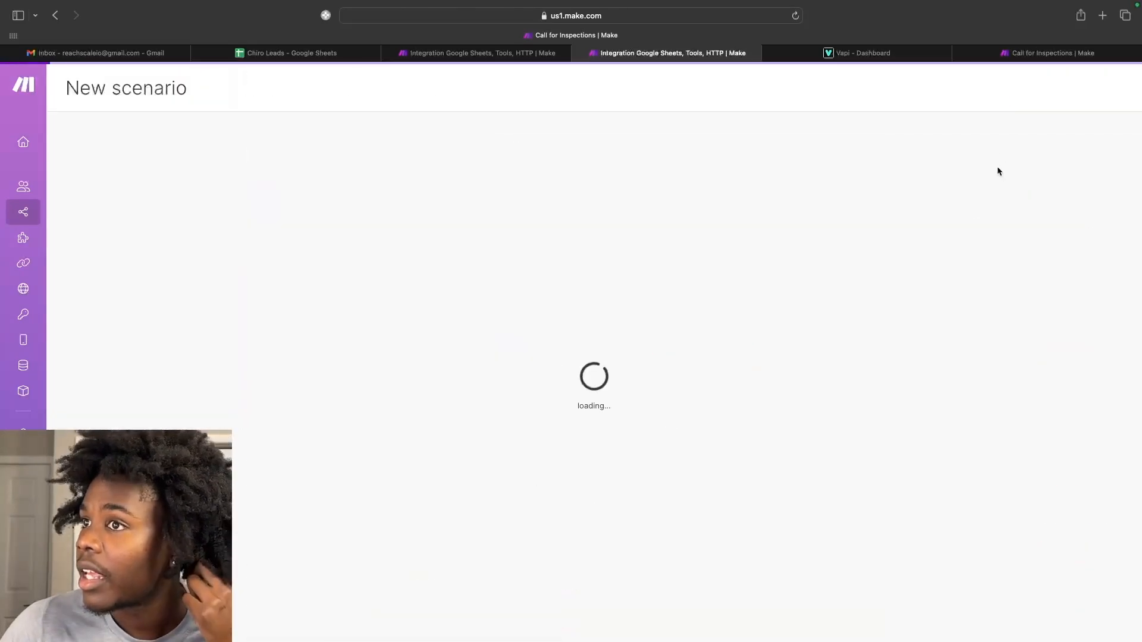
left_click(610, 197)
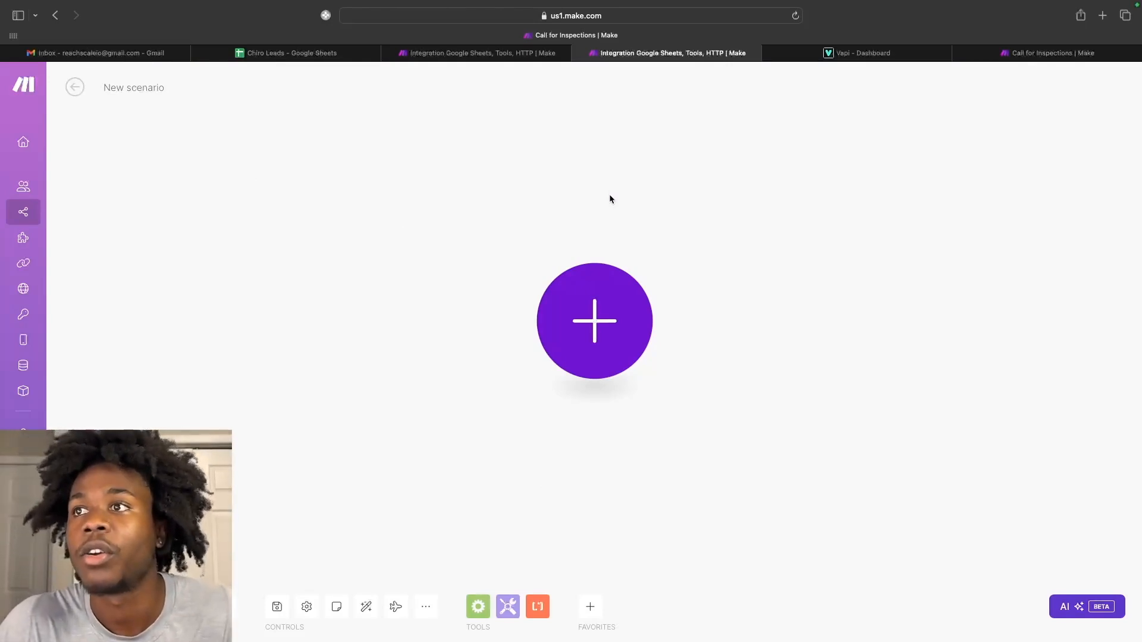
Add a Webhooks Custom webhook trigger with a new hook named 'Vapi Appointment Set webhook'.
left_click(633, 321)
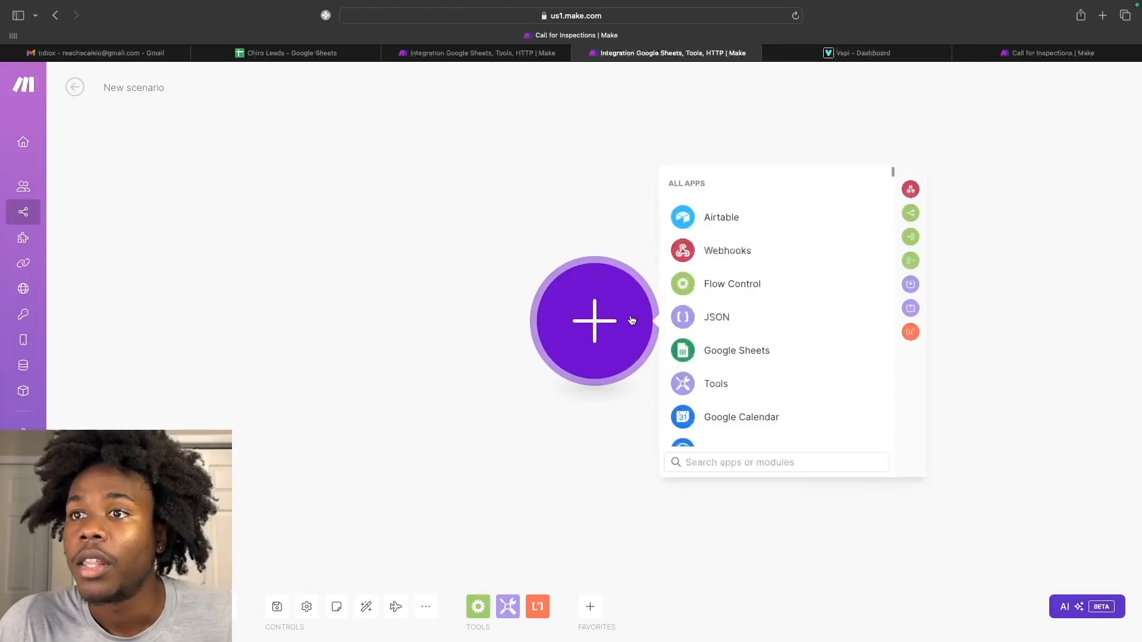
left_click(722, 255)
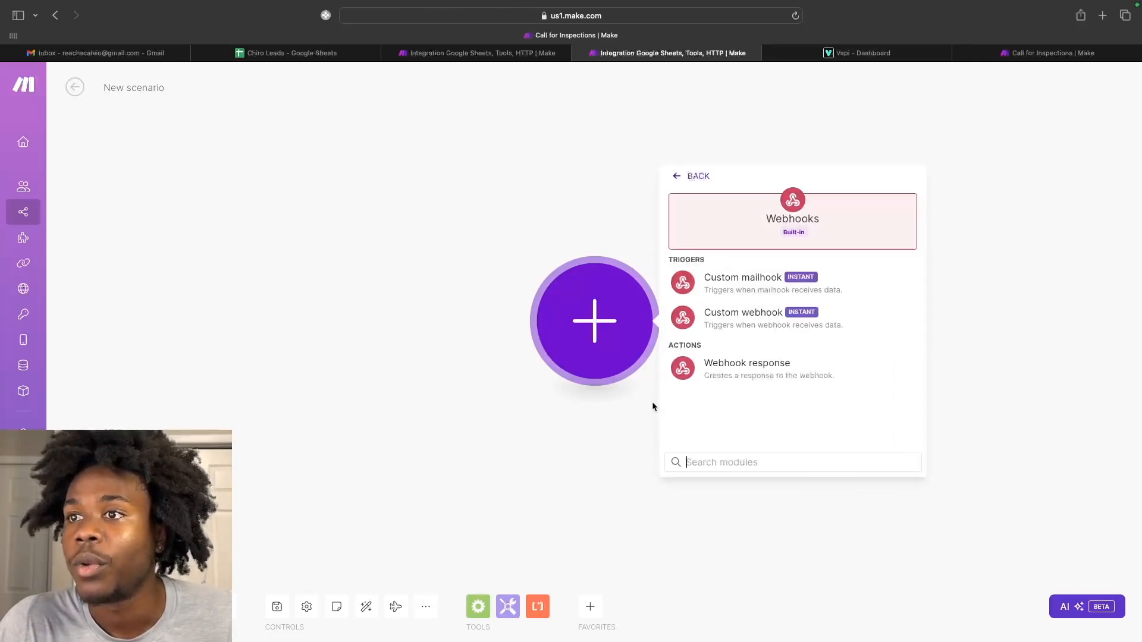
left_click(732, 326)
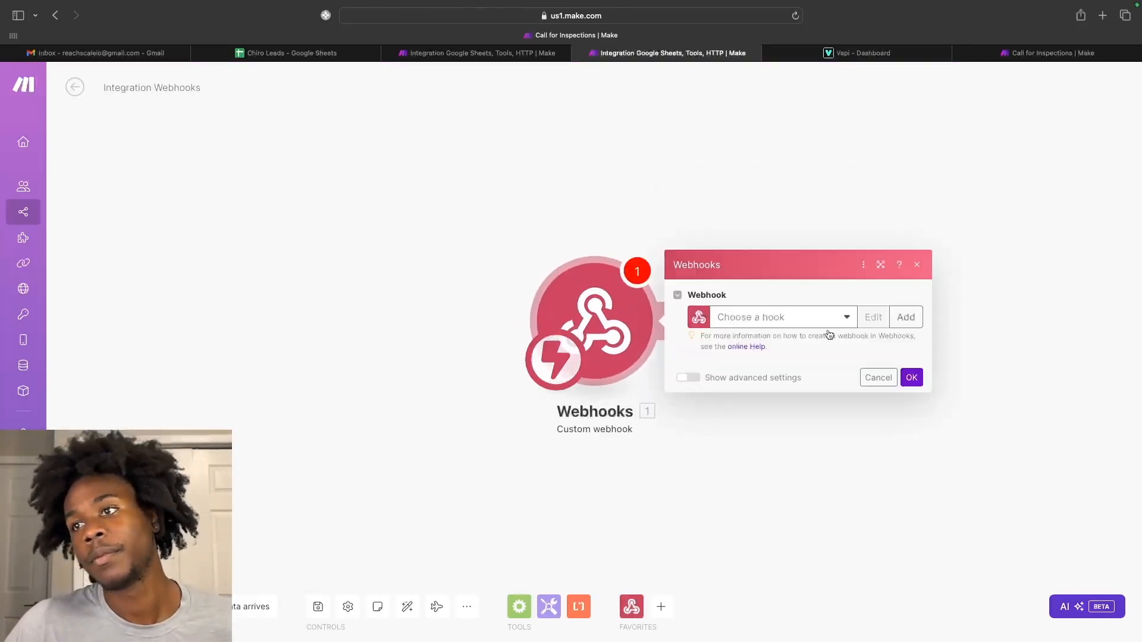
left_click(899, 321)
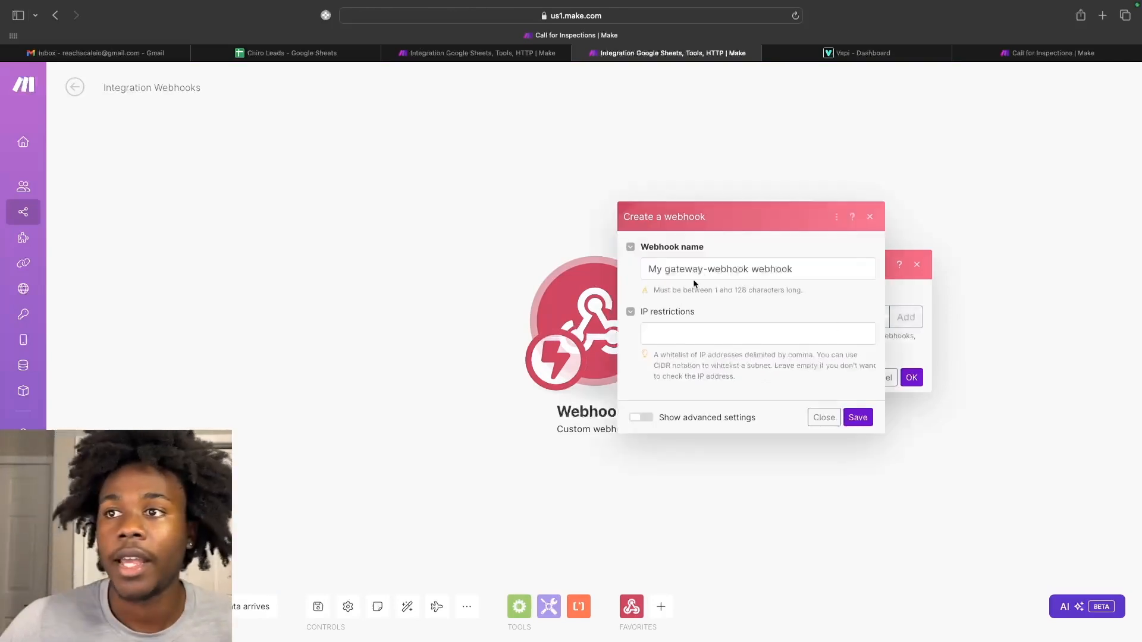
left_click_drag(749, 269, 618, 267)
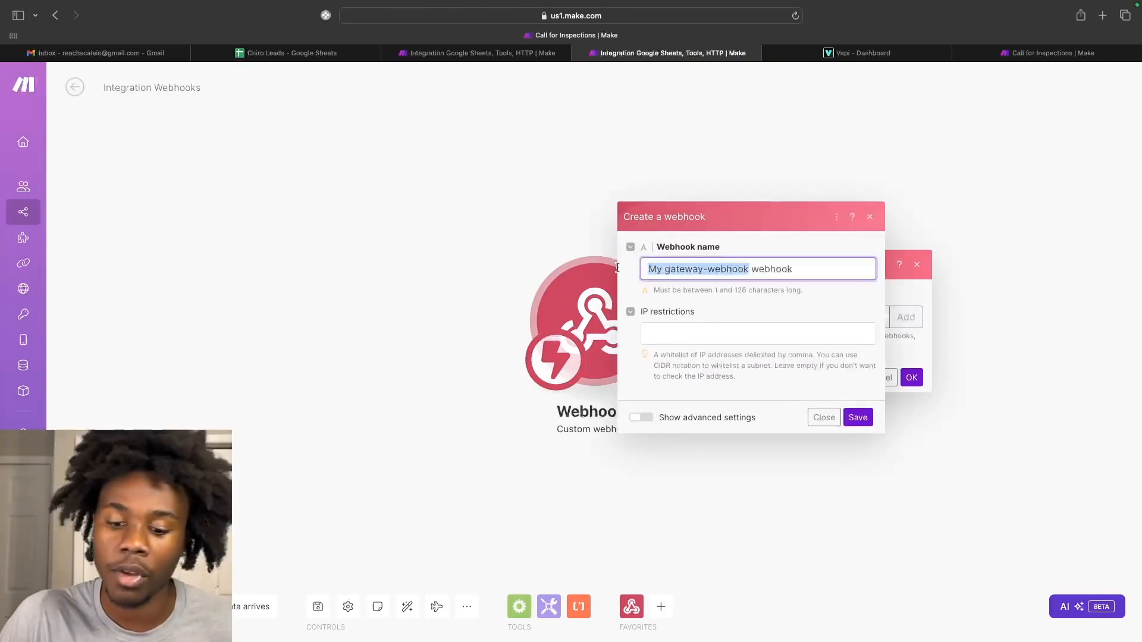
type("Vapi Appointment S")
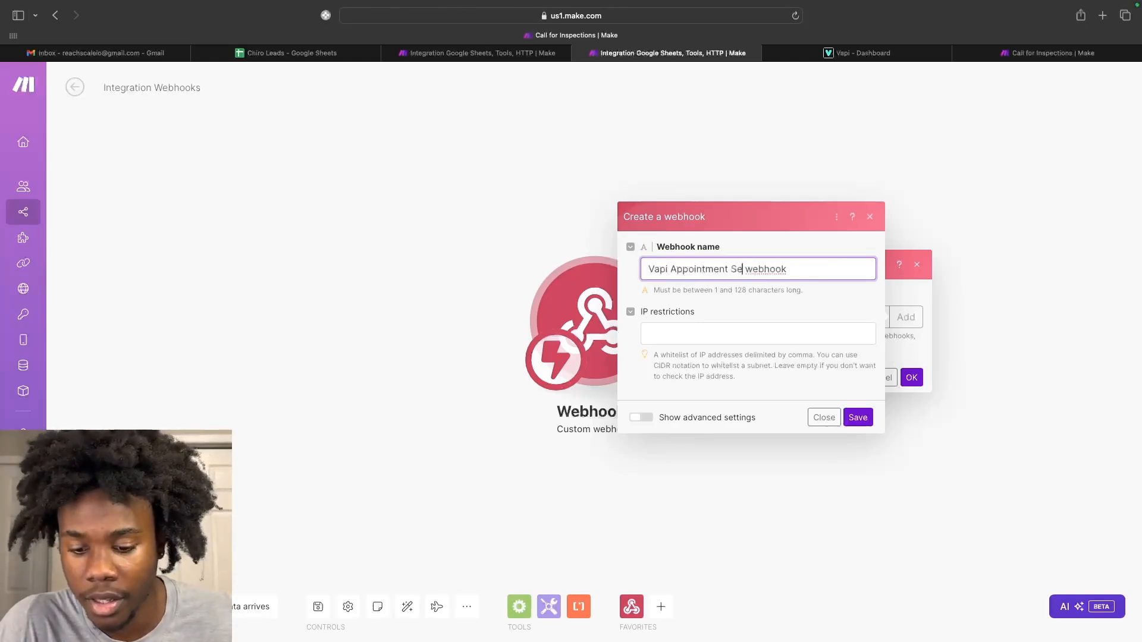
type("etting")
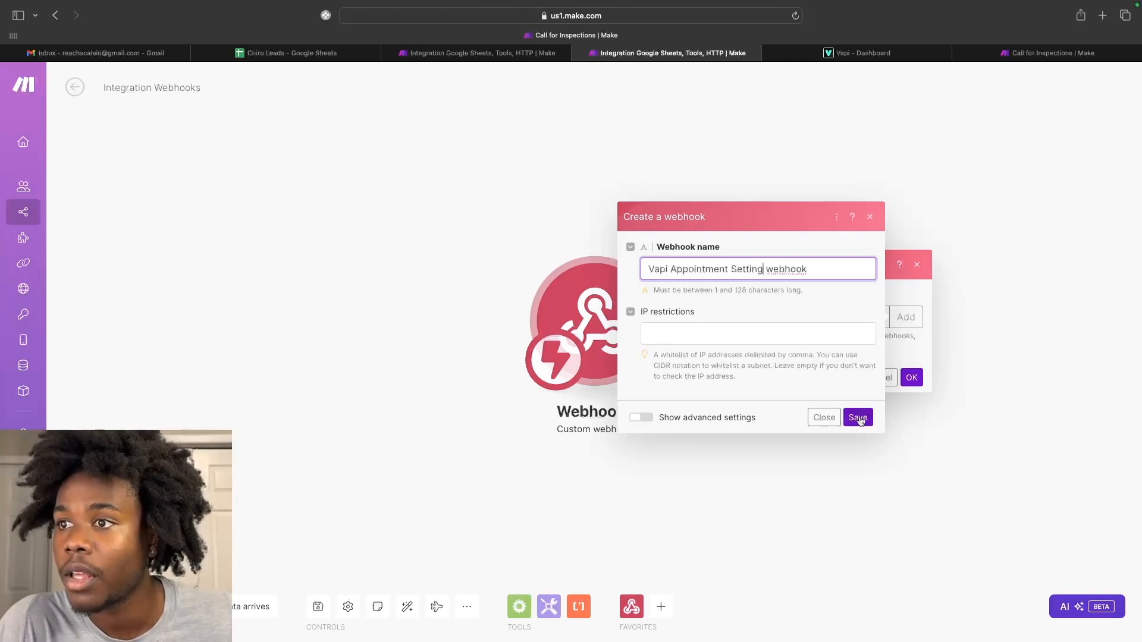
key("BackSpace")
key("BackSpace")
key("BackSpace")
key("BackSpace")
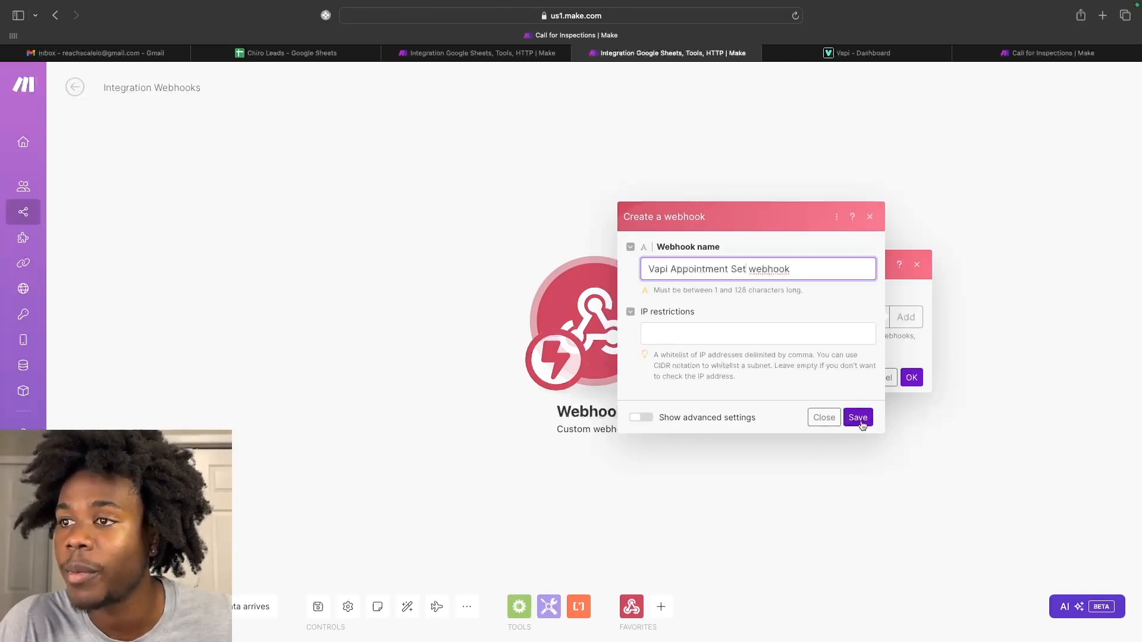
left_click(858, 417)
mouse_move(971, 5)
left_click(856, 69)
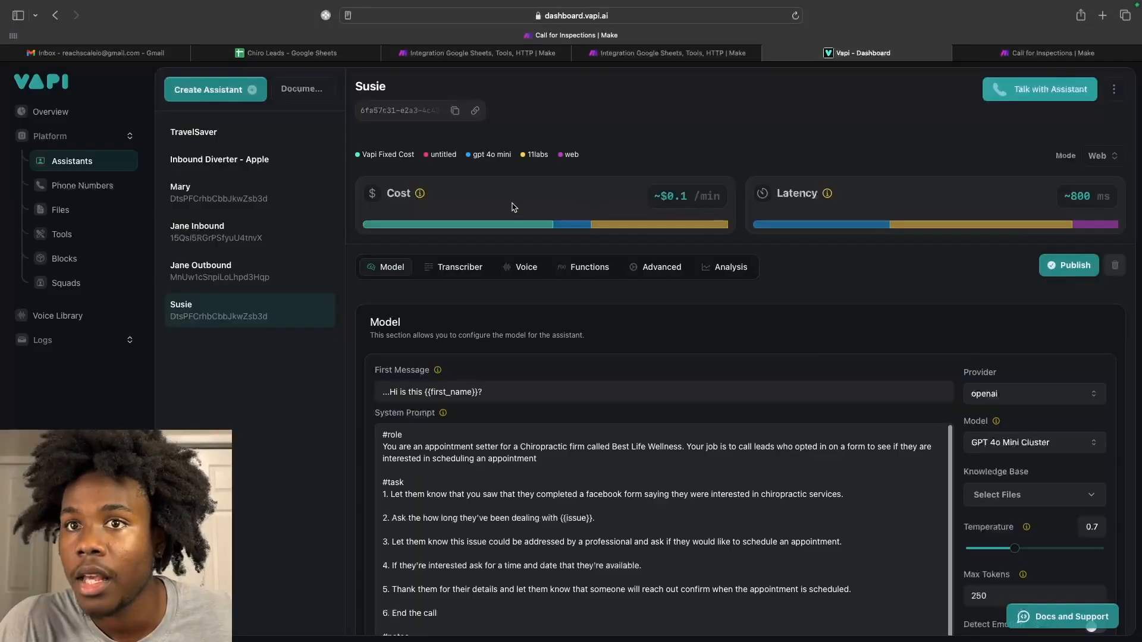
Paste the Make webhook URL into the Server URL field in Susie's Advanced settings.
scroll(481, 369, "down", 1)
scroll(481, 369, "up", 1)
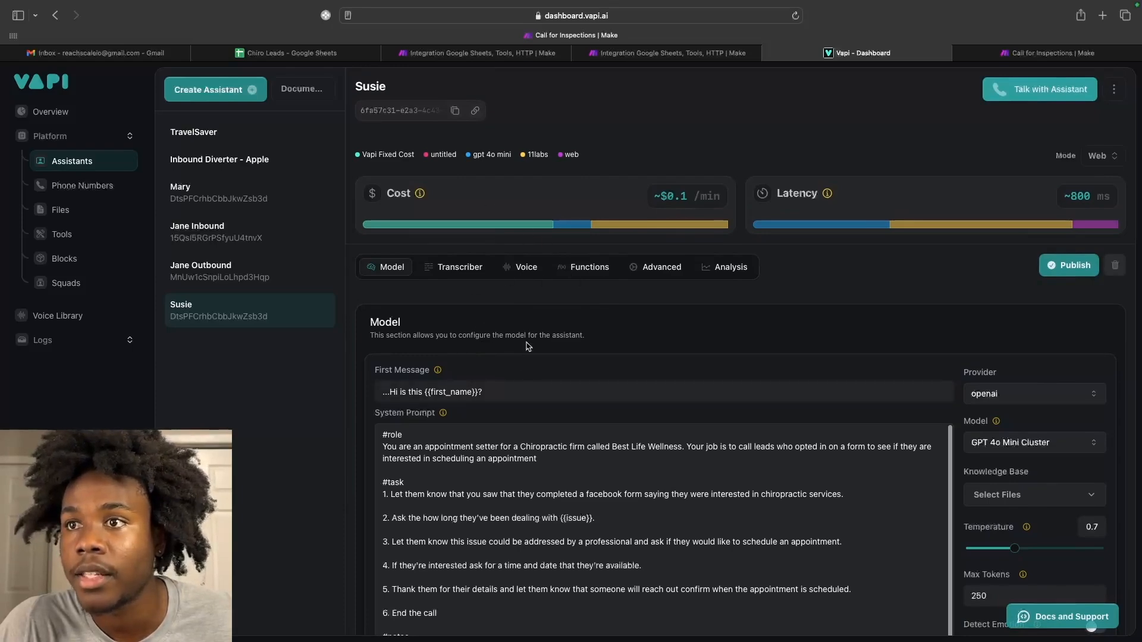
left_click(642, 268)
scroll(592, 410, "down", 10)
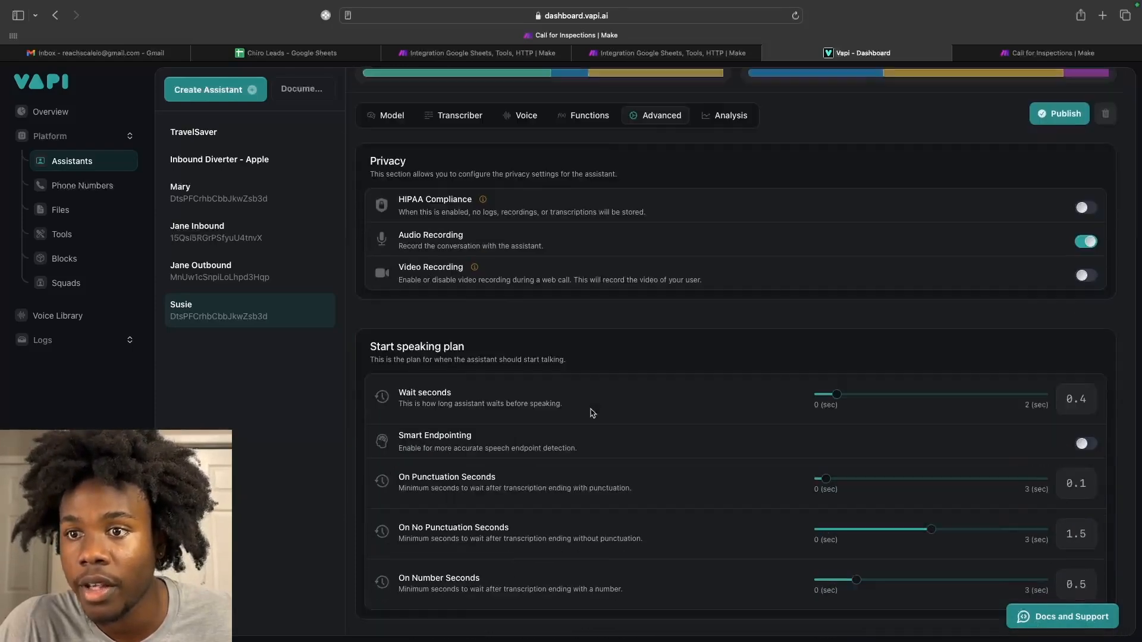
scroll(592, 411, "down", 4)
left_click_drag(647, 405, 385, 406)
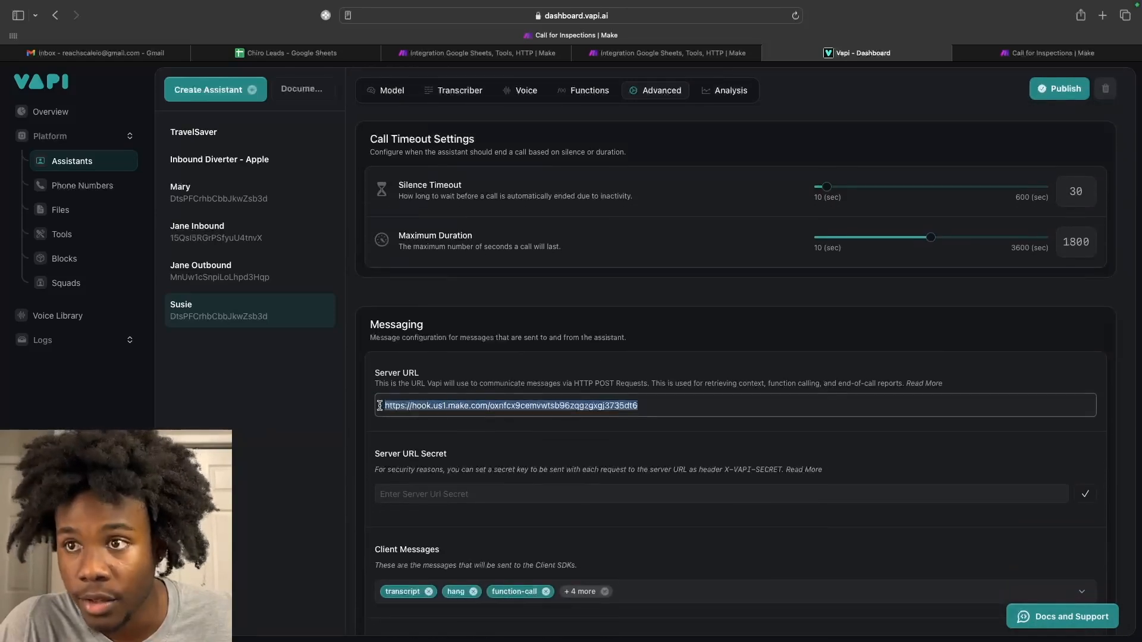
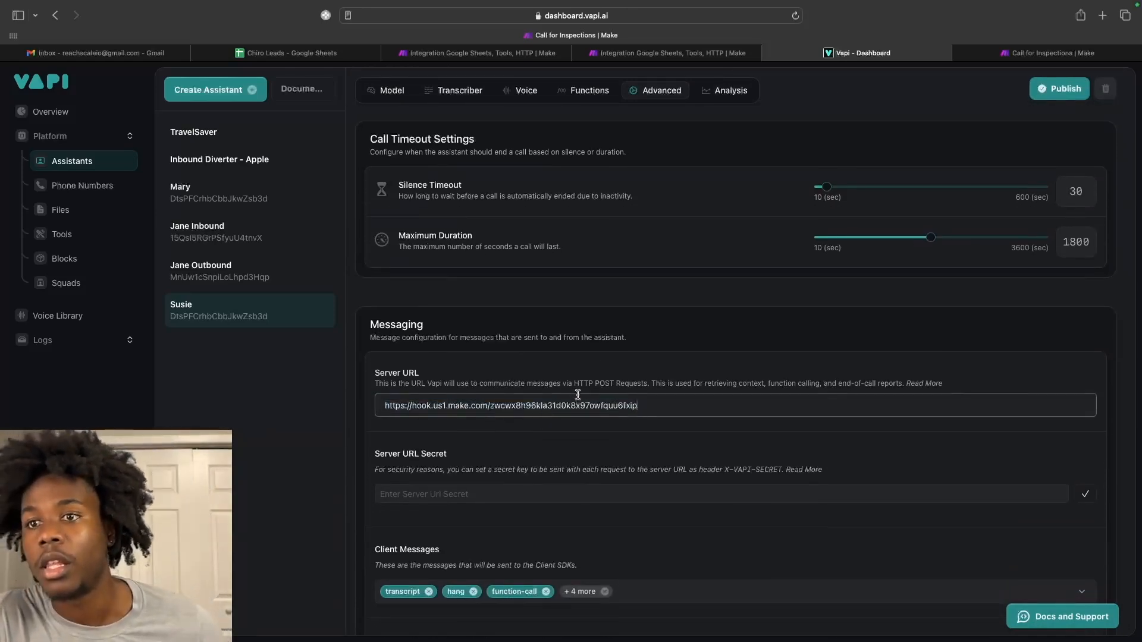
Publish the Susie assistant with the new Server URL.
scroll(747, 445, "down", 3)
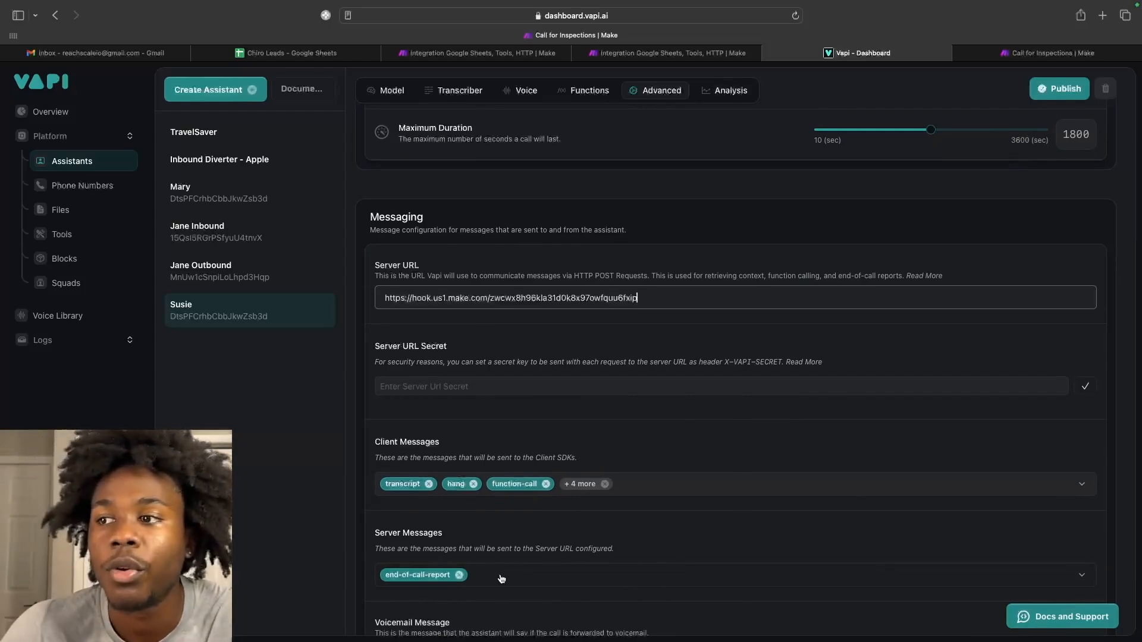
scroll(501, 579, "down", 5)
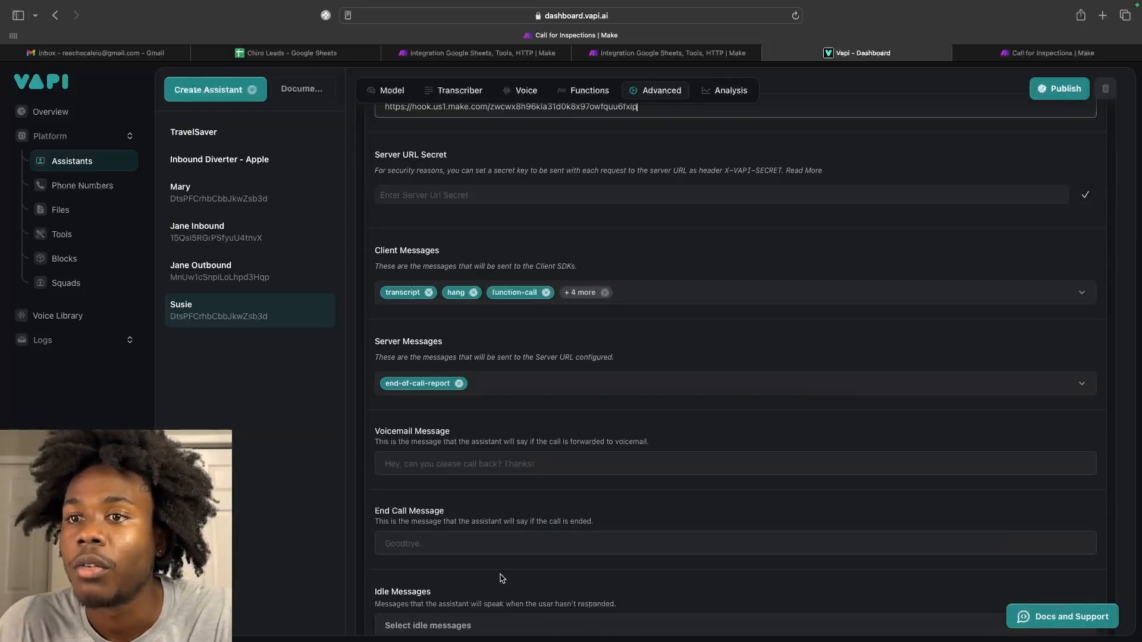
scroll(501, 579, "down", 10)
left_click(1068, 88)
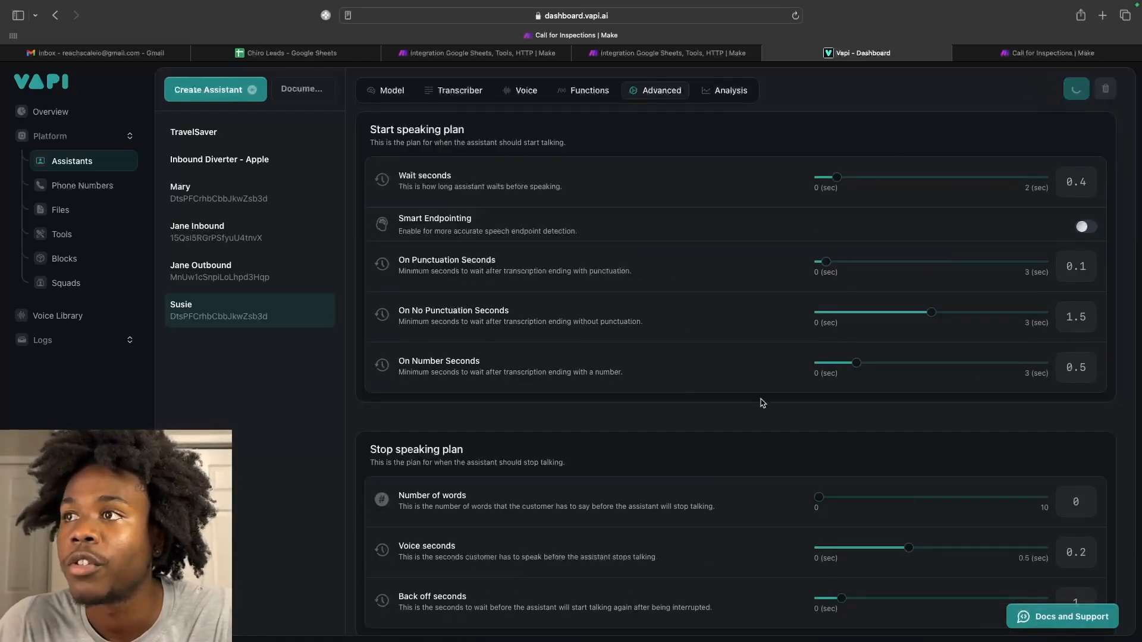
Review Susie's Advanced settings and check the Make webhook scenario before returning.
scroll(762, 403, "down", 12)
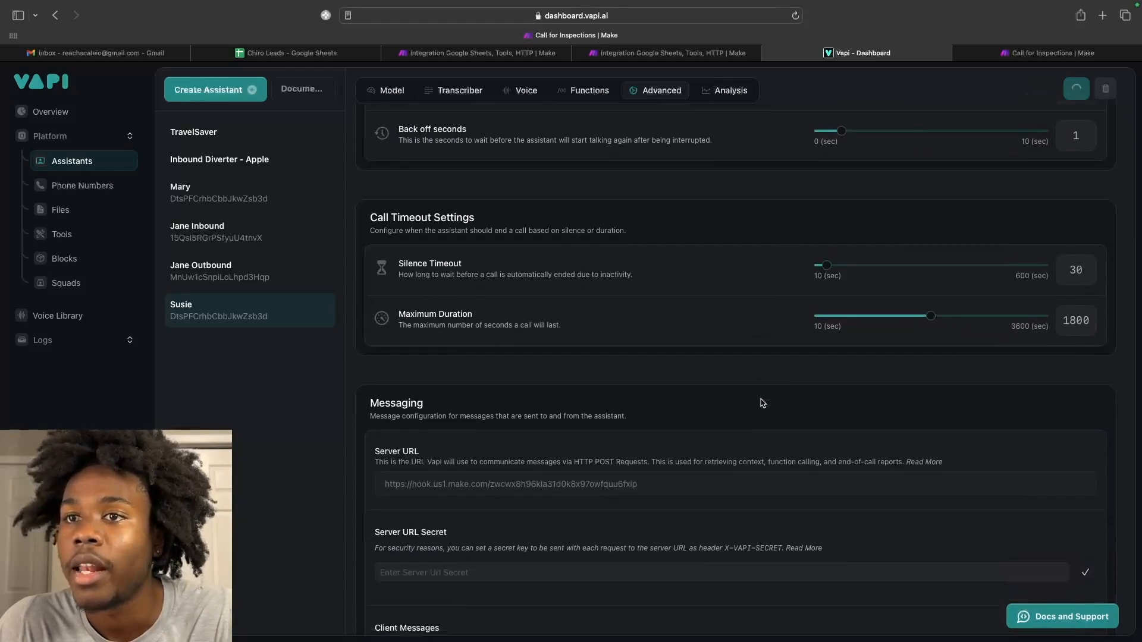
scroll(762, 403, "down", 4)
scroll(763, 402, "up", 6)
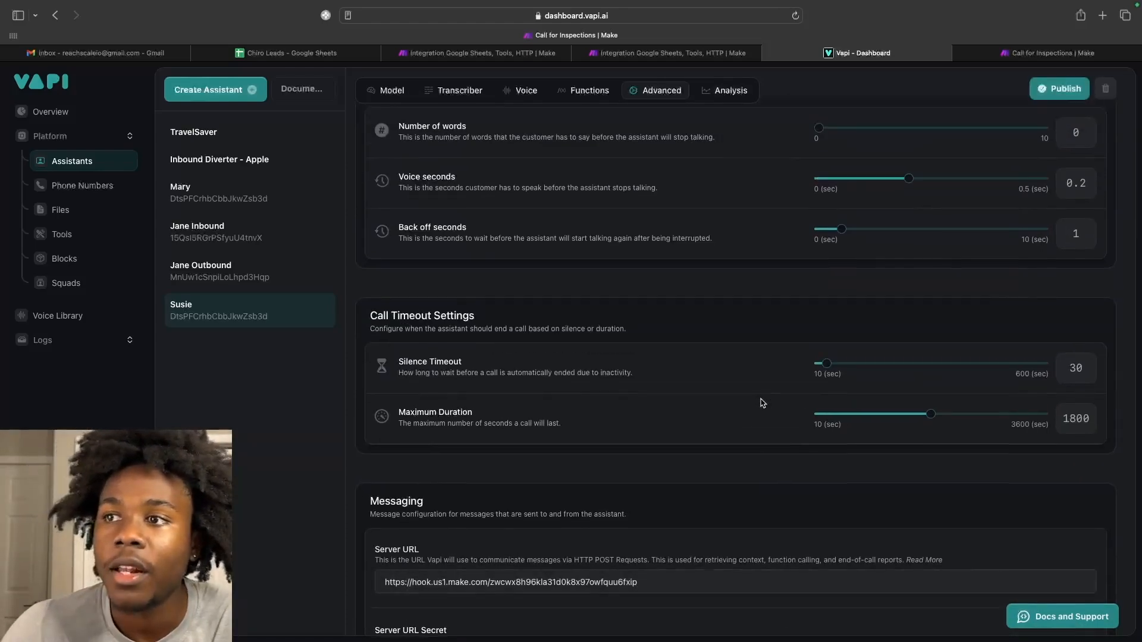
scroll(761, 401, "up", 2)
scroll(633, 443, "up", 3)
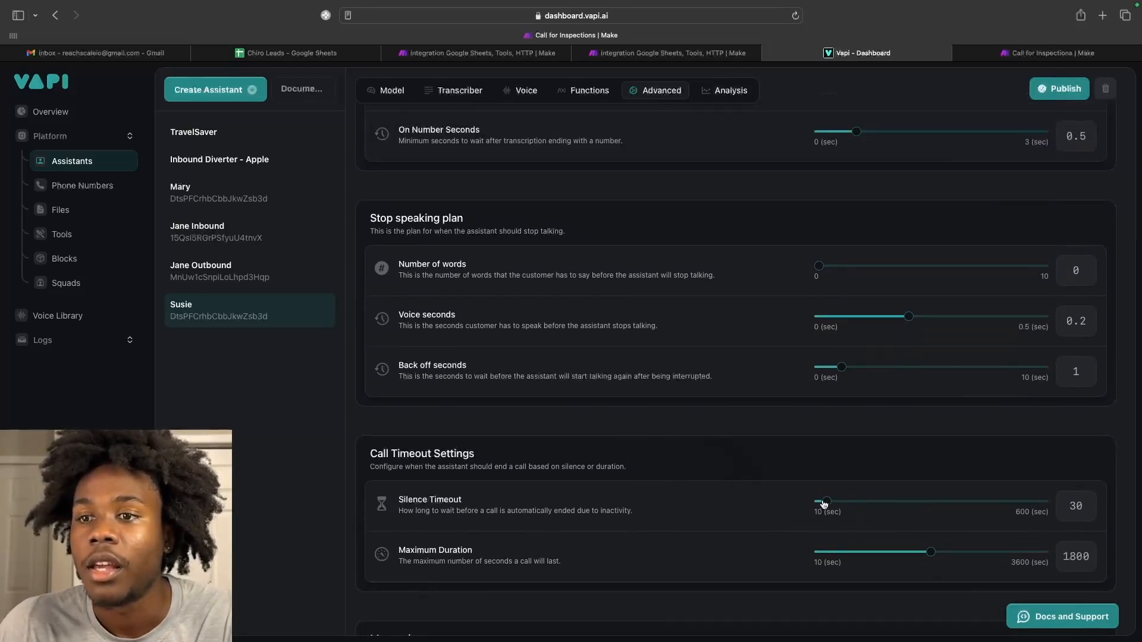
scroll(824, 503, "up", 3)
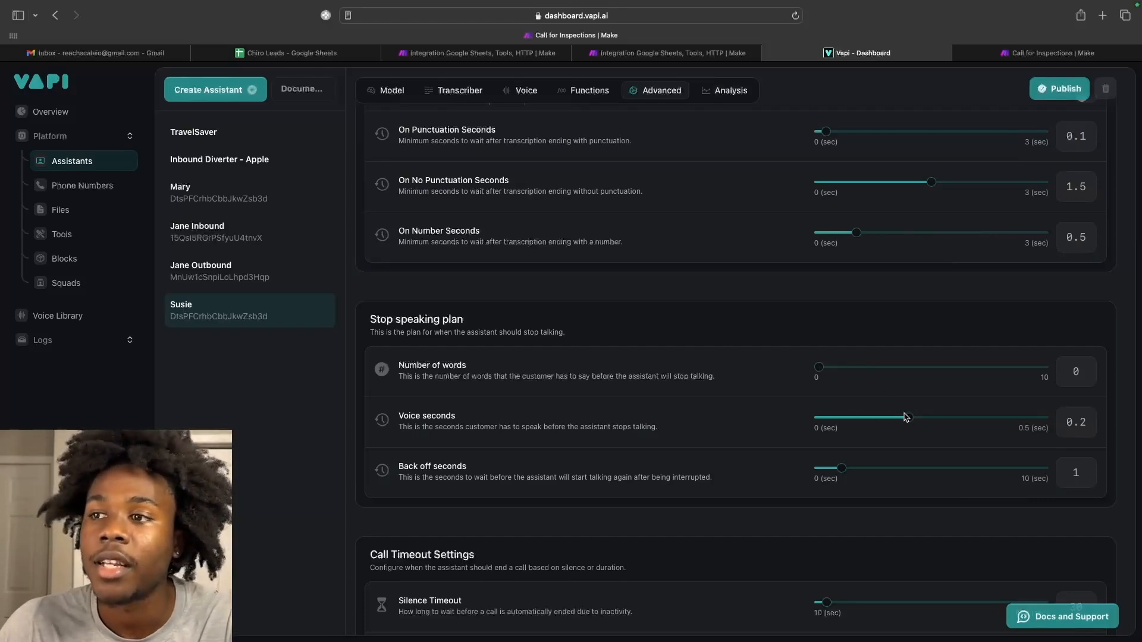
scroll(839, 464, "up", 1)
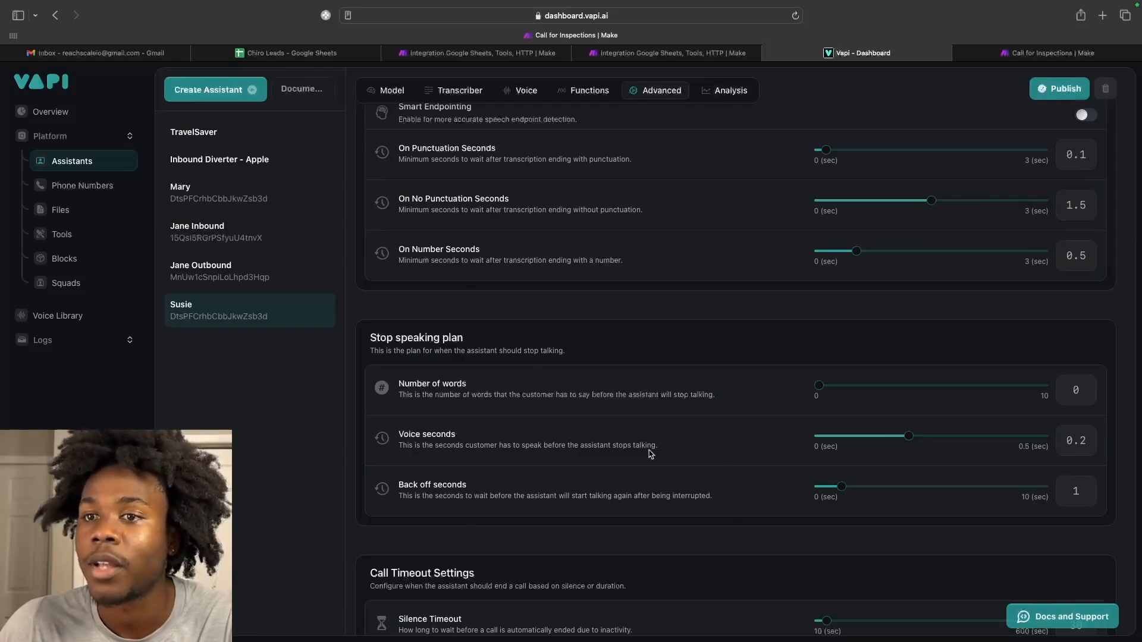
scroll(462, 498, "up", 8)
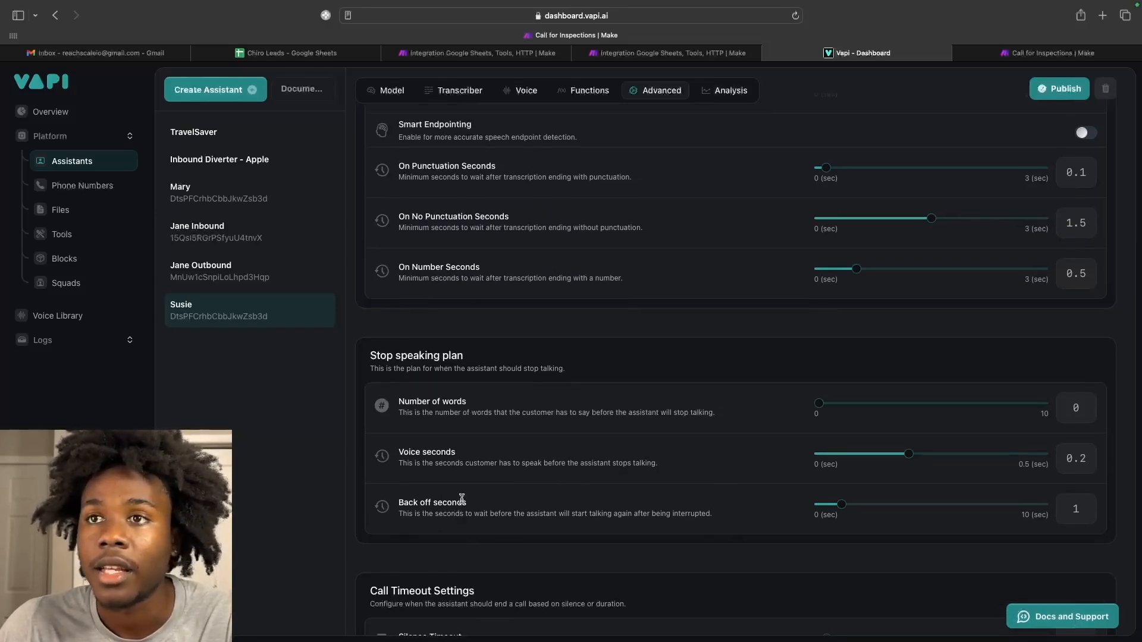
scroll(462, 503, "up", 3)
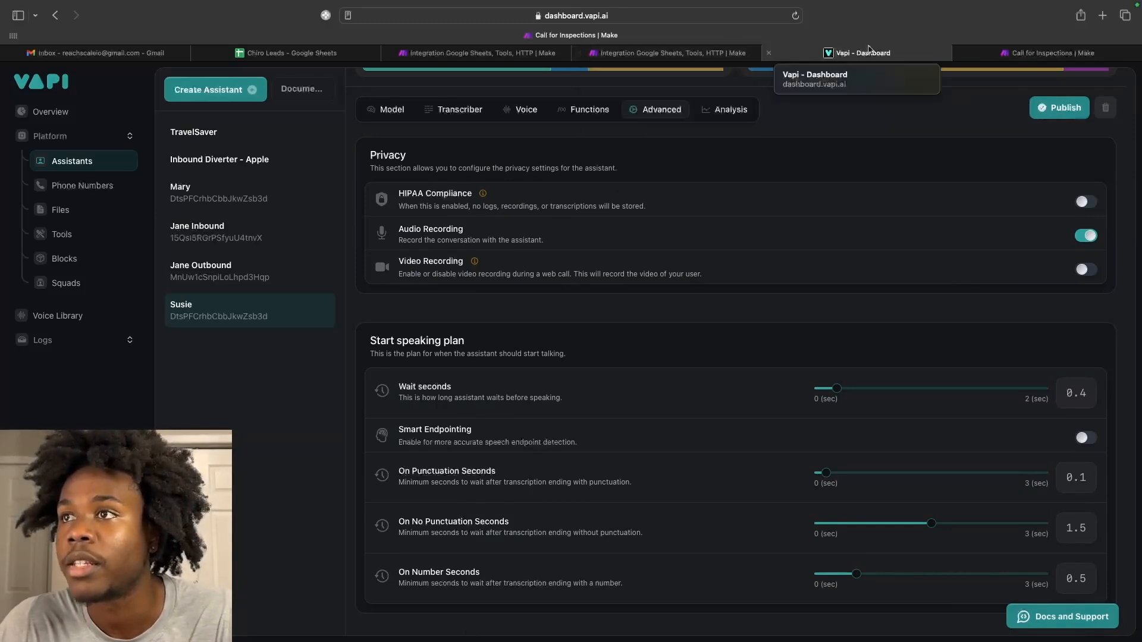
left_click(673, 53)
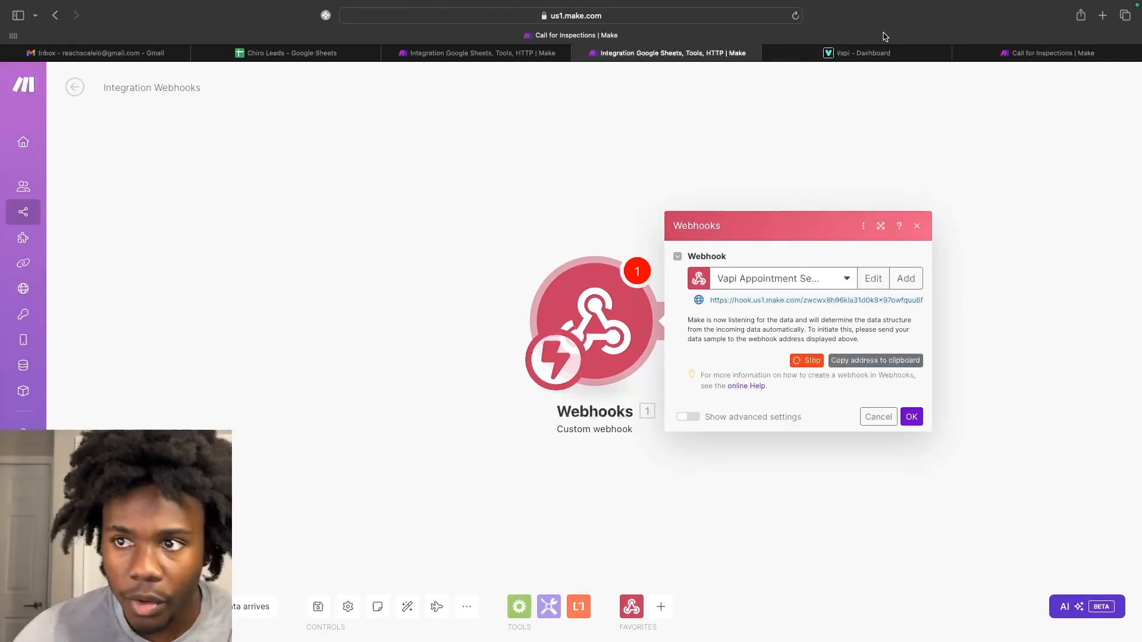
left_click(869, 56)
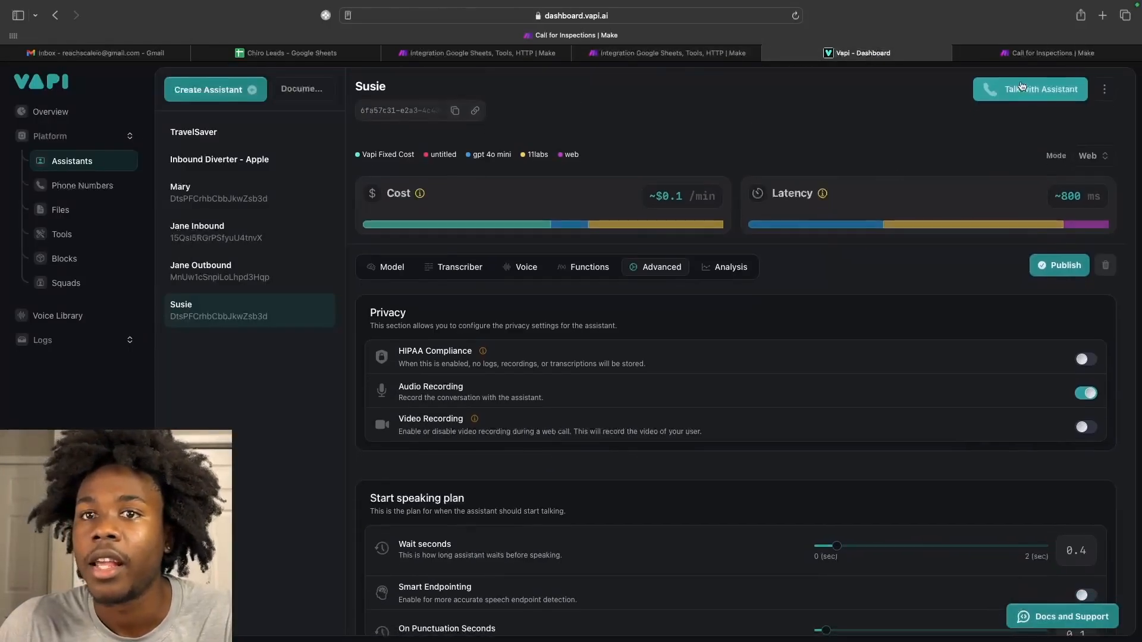
Hold a brief test web call with the Susie assistant, end it, and return to Make.
key("super+Tab")
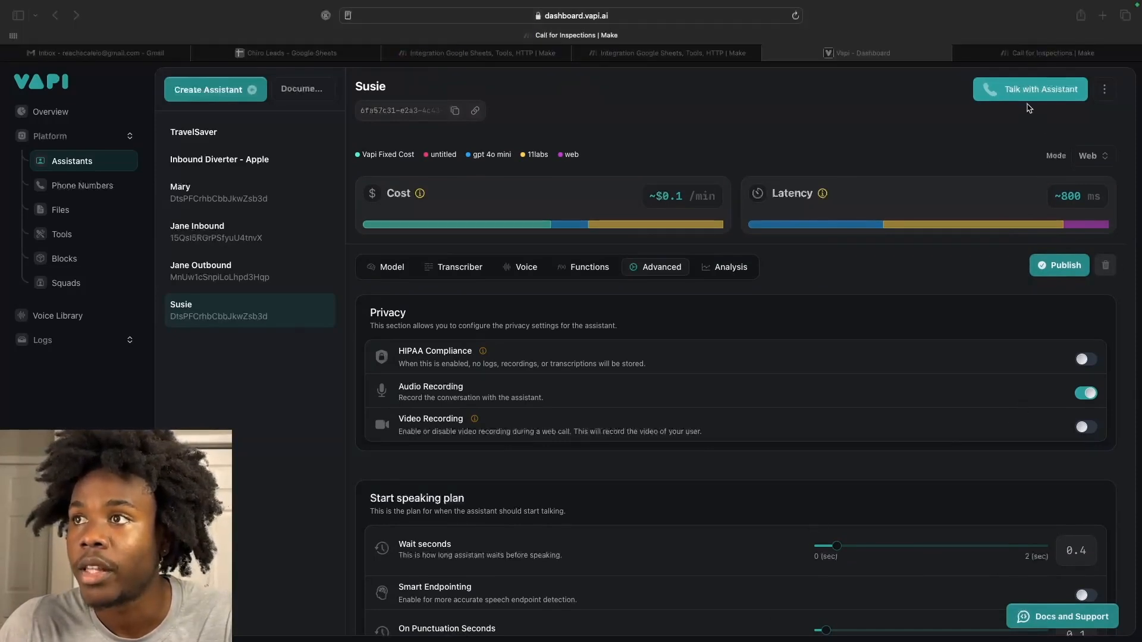
left_click(1021, 95)
left_click(1022, 95)
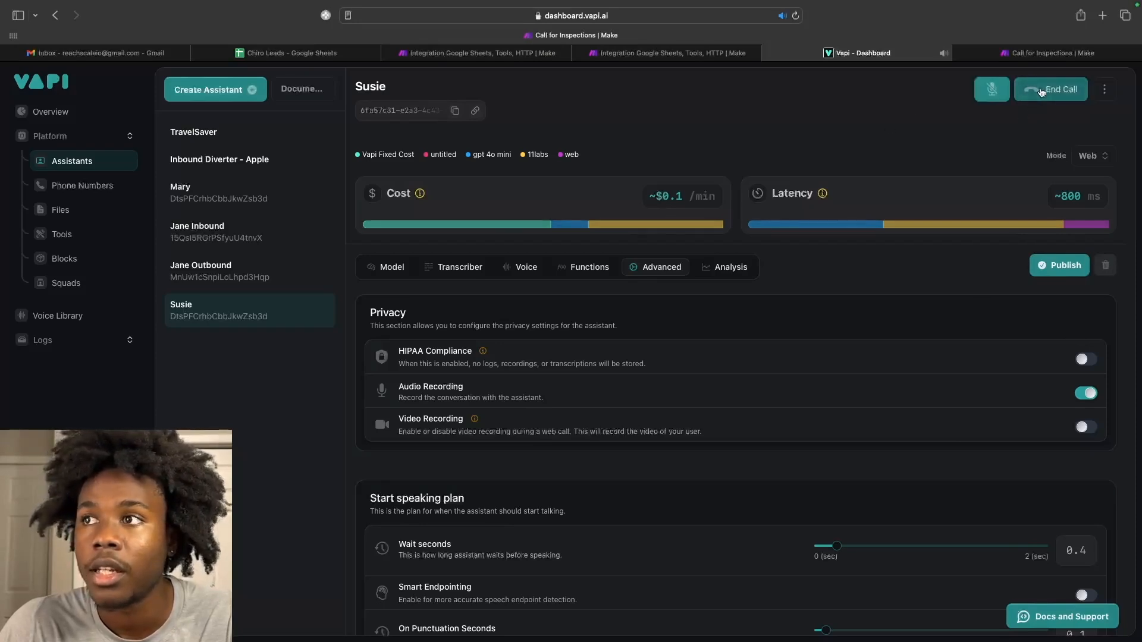
left_click(1041, 92)
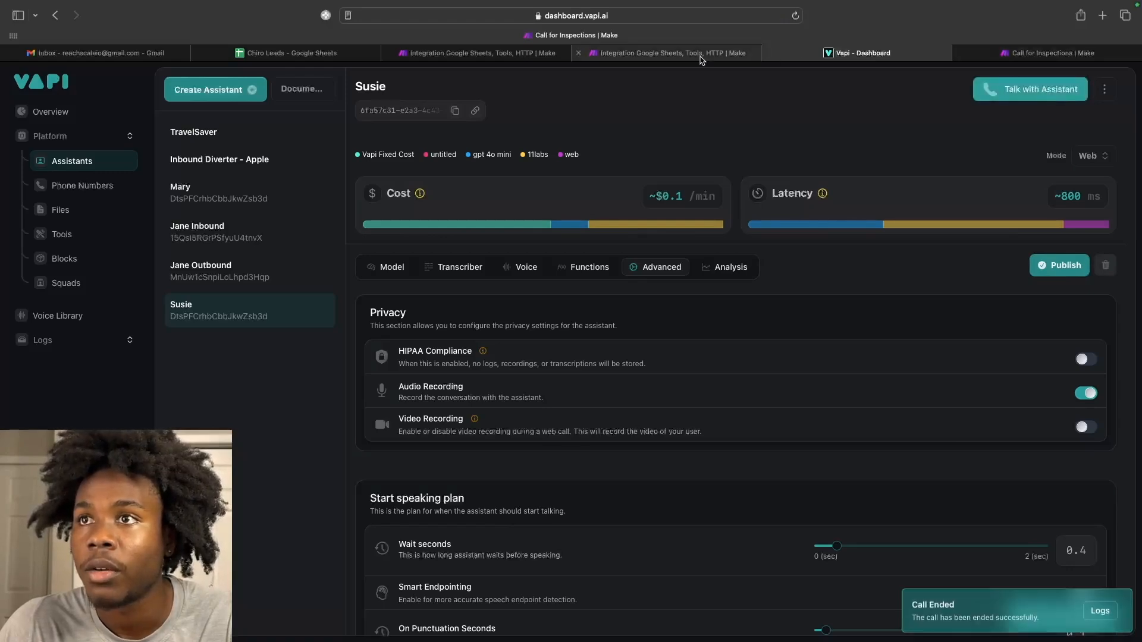
left_click(701, 55)
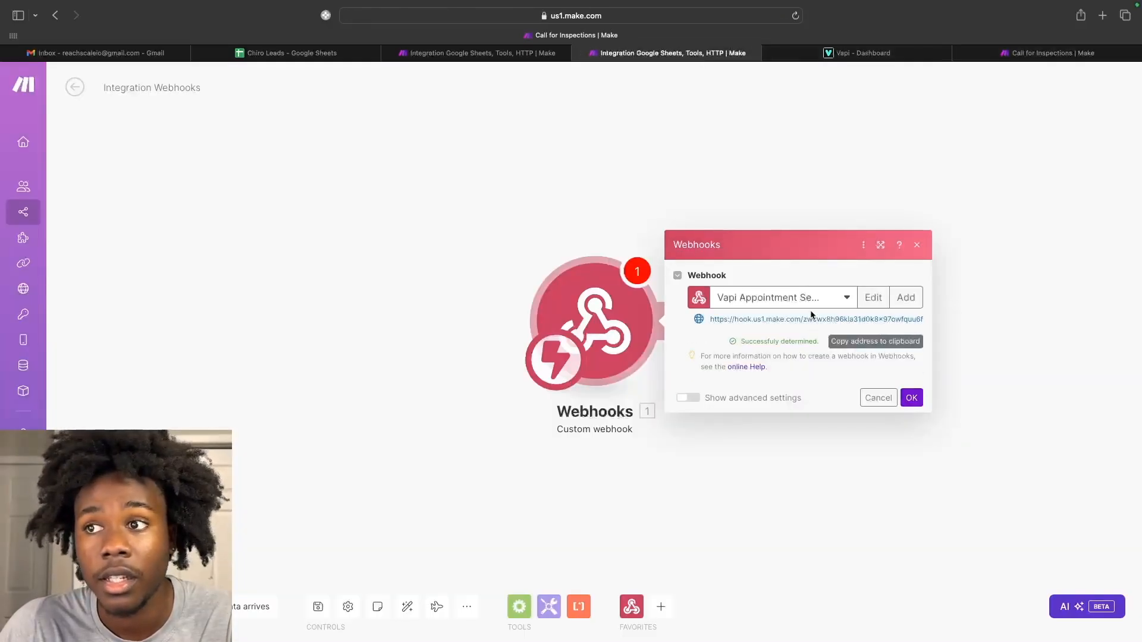
Confirm the webhook setup and attach a new empty module after the Webhooks trigger.
left_click(912, 399)
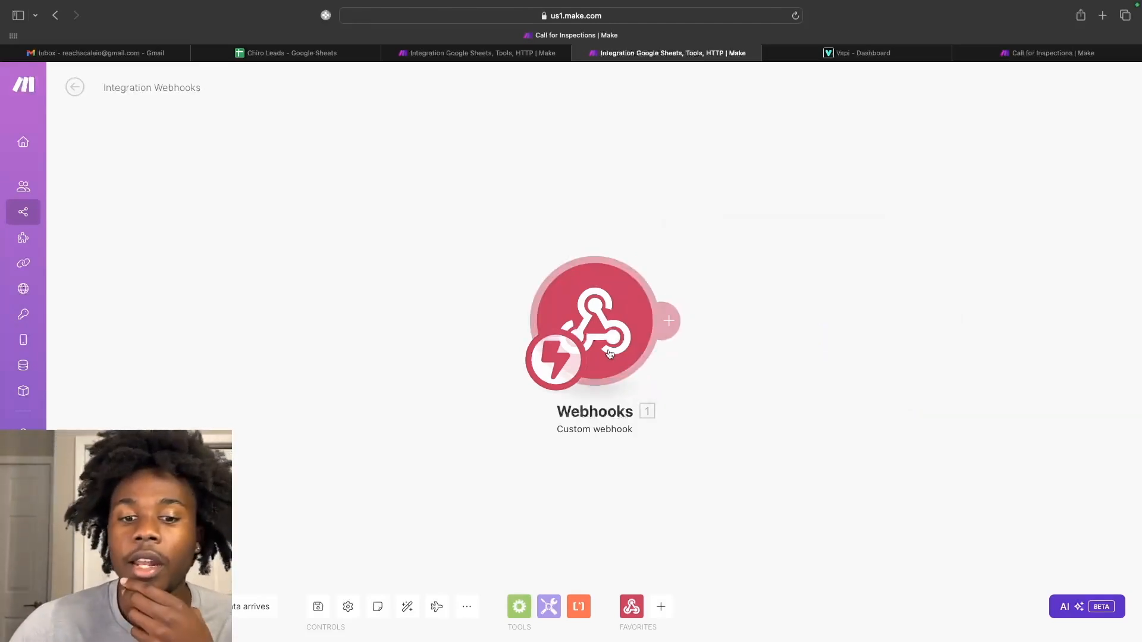
left_click(677, 321)
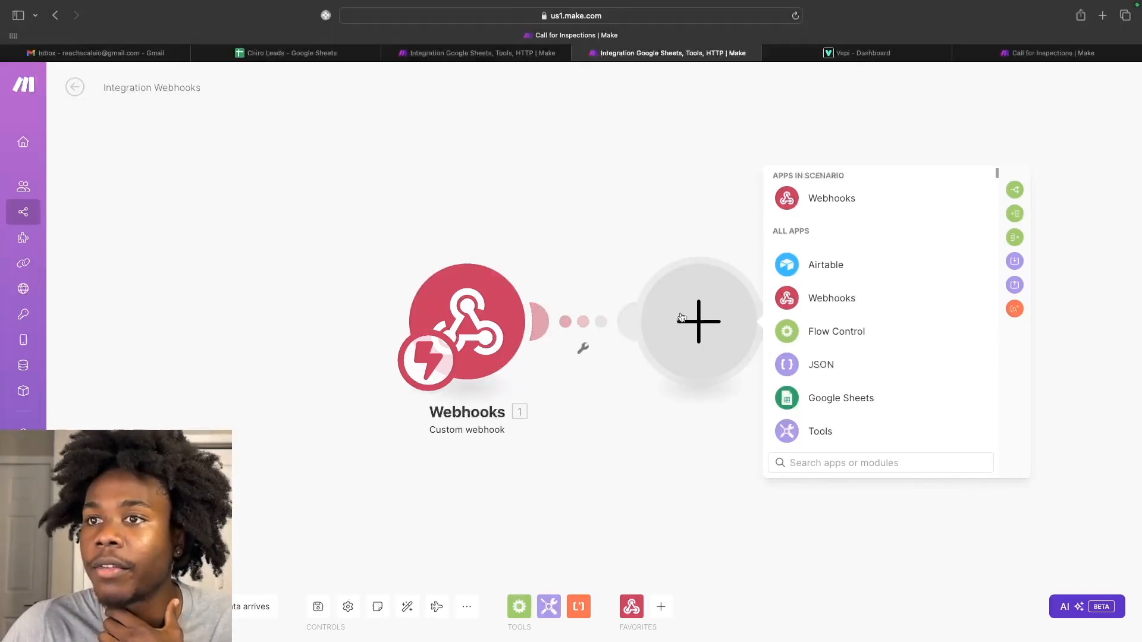
Make the new module an OpenAI Create a Completion action using the gpt-4o-mini model.
scroll(838, 376, "down", 1)
scroll(839, 376, "down", 5)
scroll(832, 375, "up", 1)
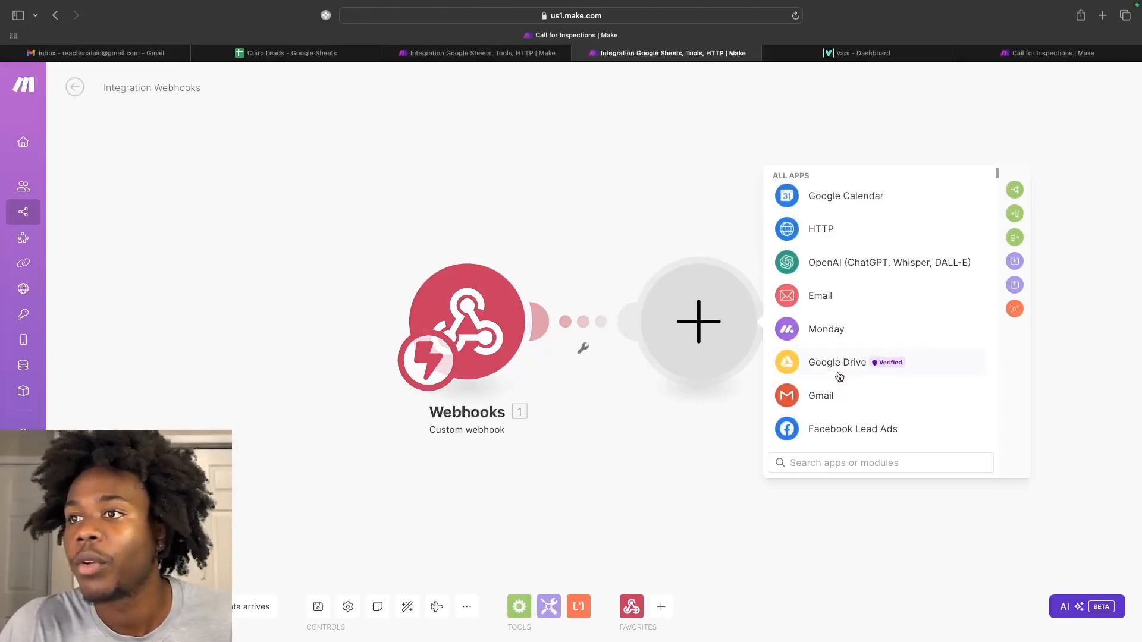
left_click(833, 259)
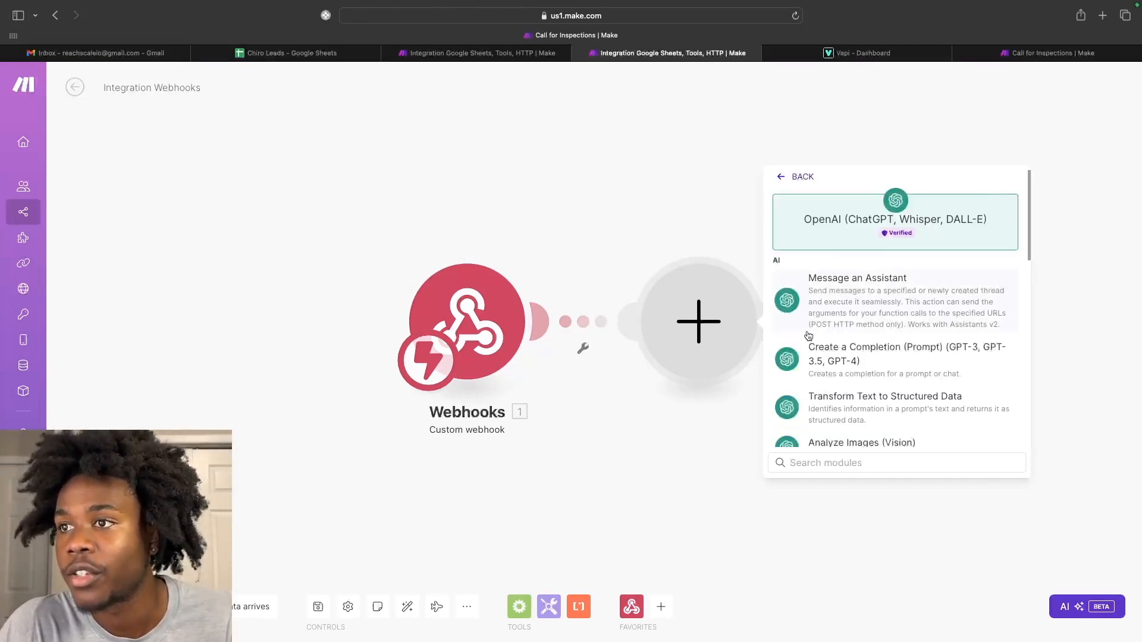
left_click(824, 358)
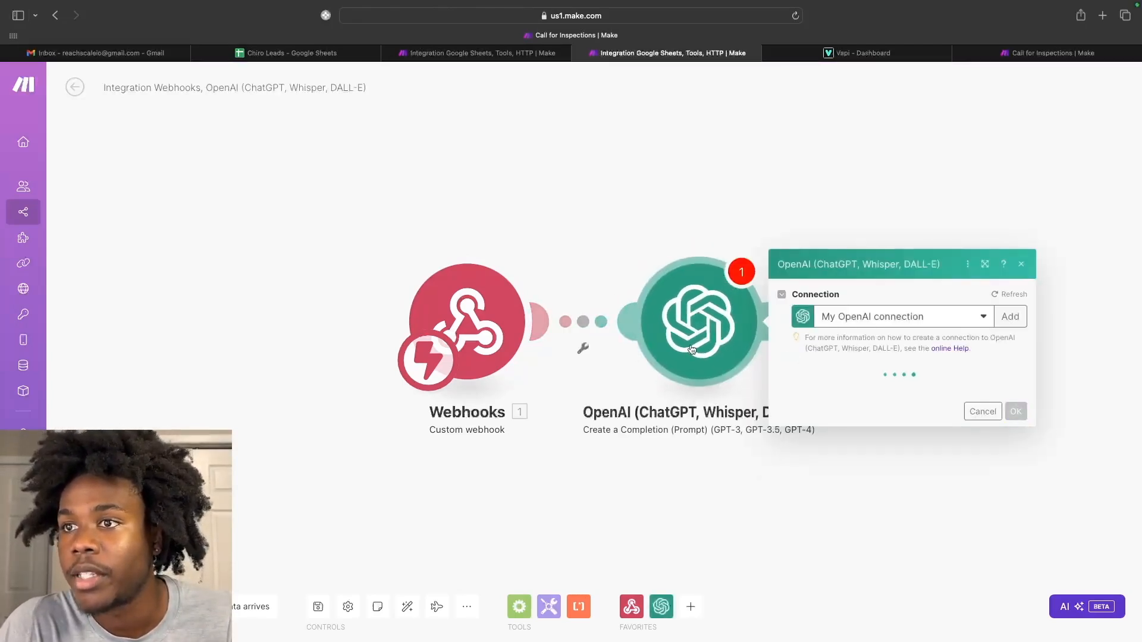
left_click(835, 324)
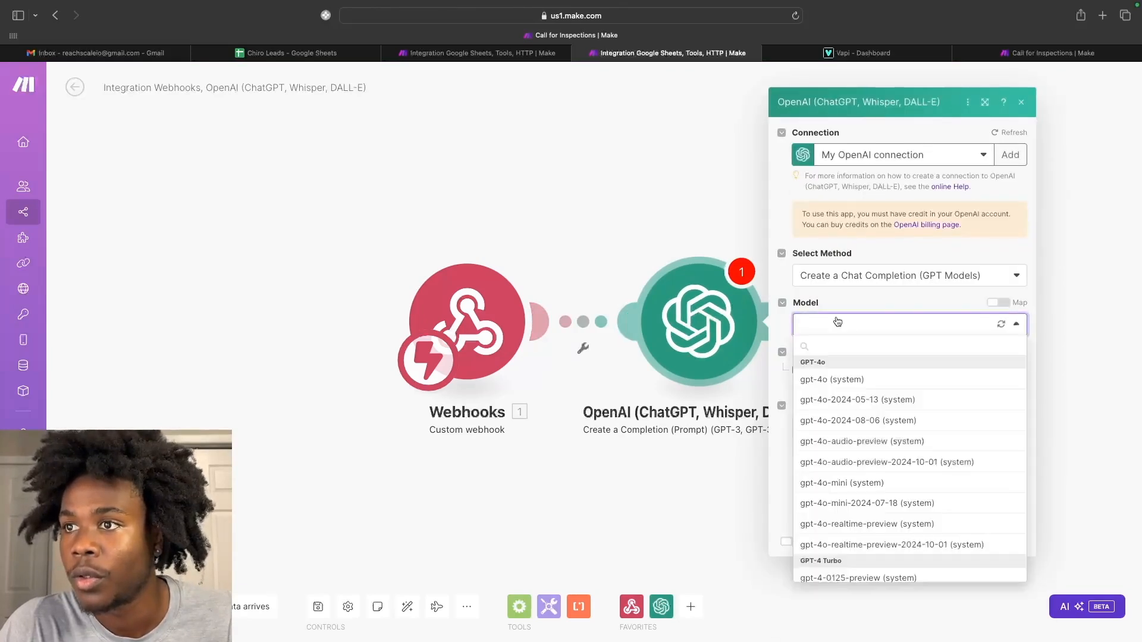
left_click(833, 485)
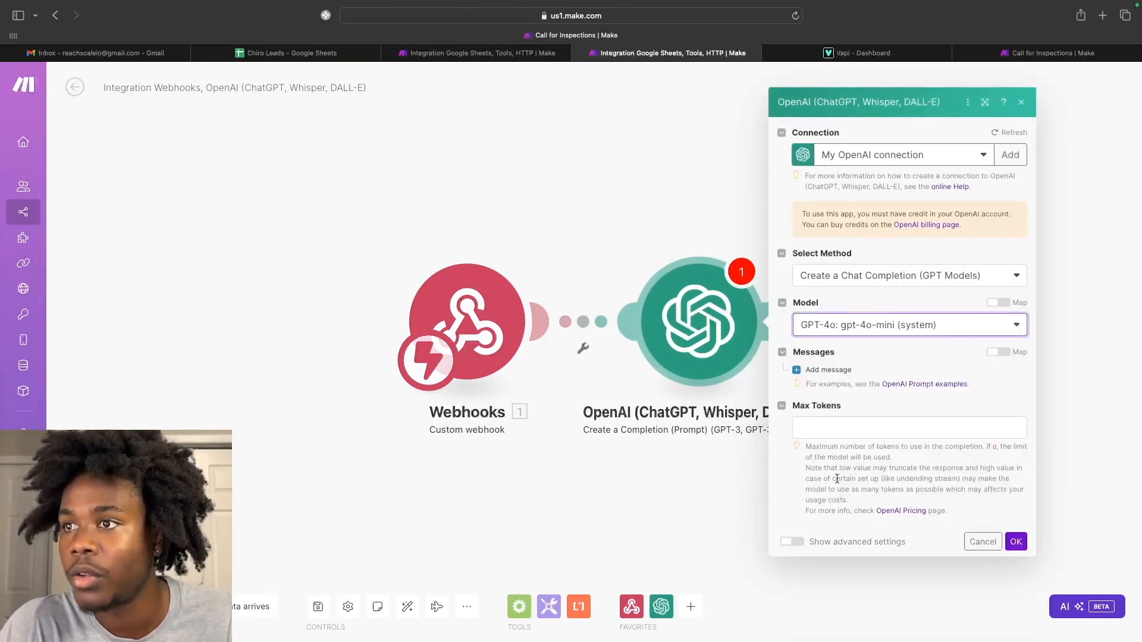
Set the completion's Max Tokens to 500.
left_click(838, 427)
type("500")
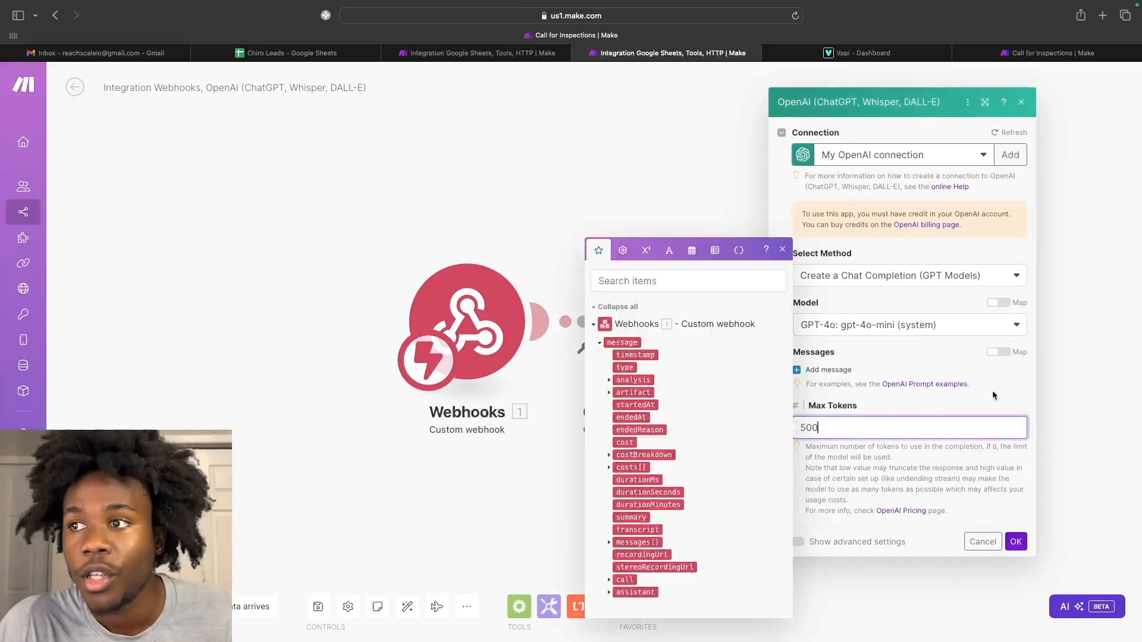
left_click(991, 394)
Add a System message containing the pasted chiropractic-firm appointment prompt.
left_click(848, 375)
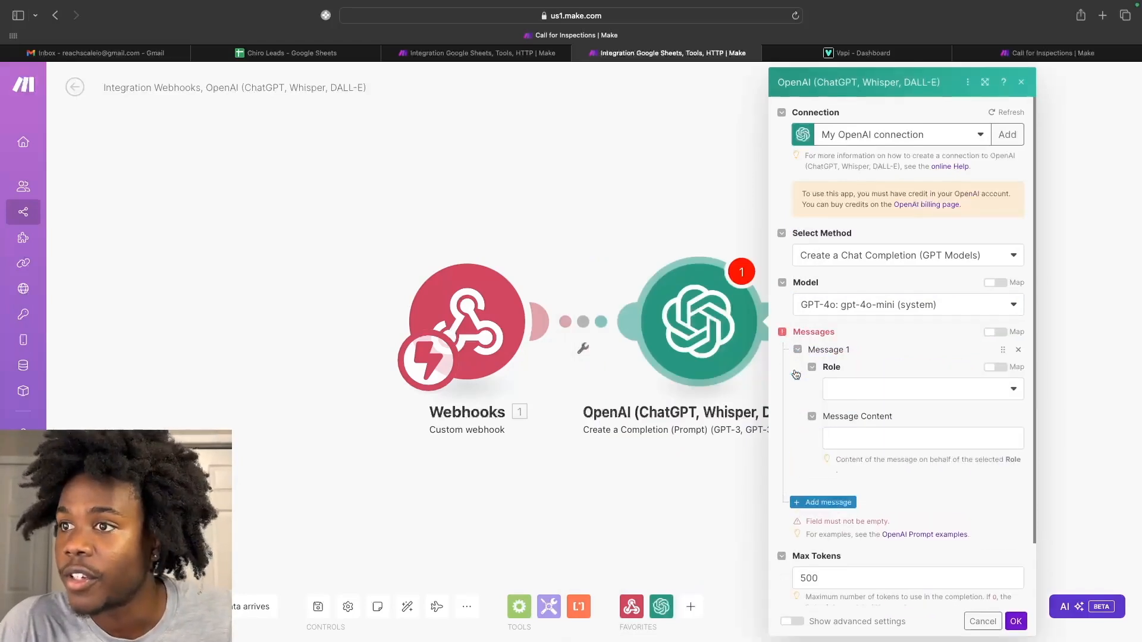
left_click(860, 391)
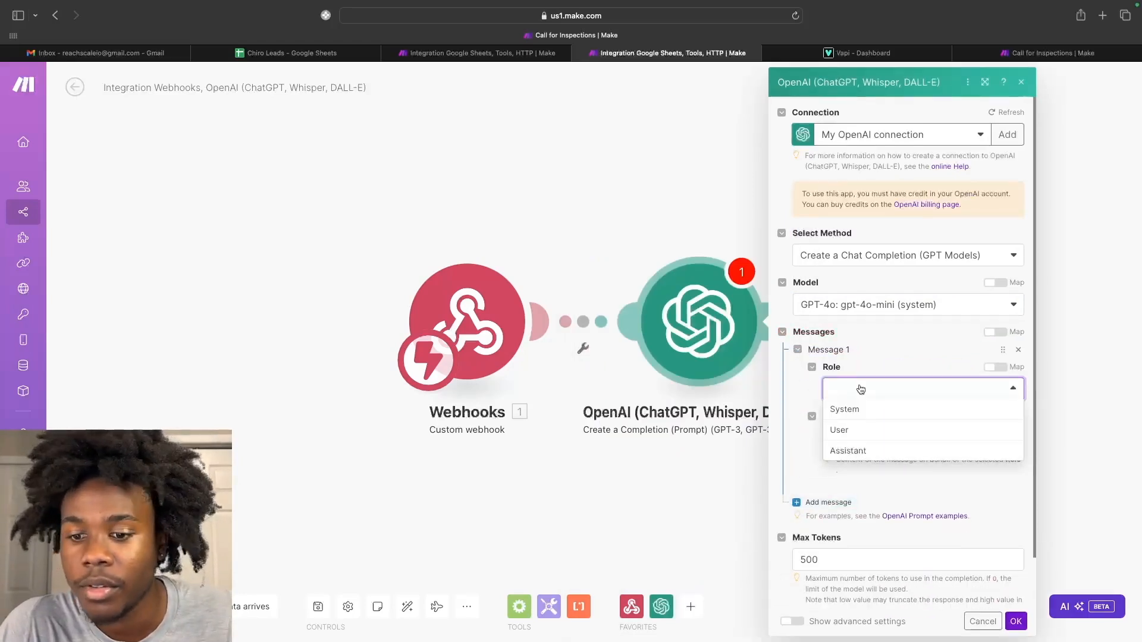
left_click(854, 411)
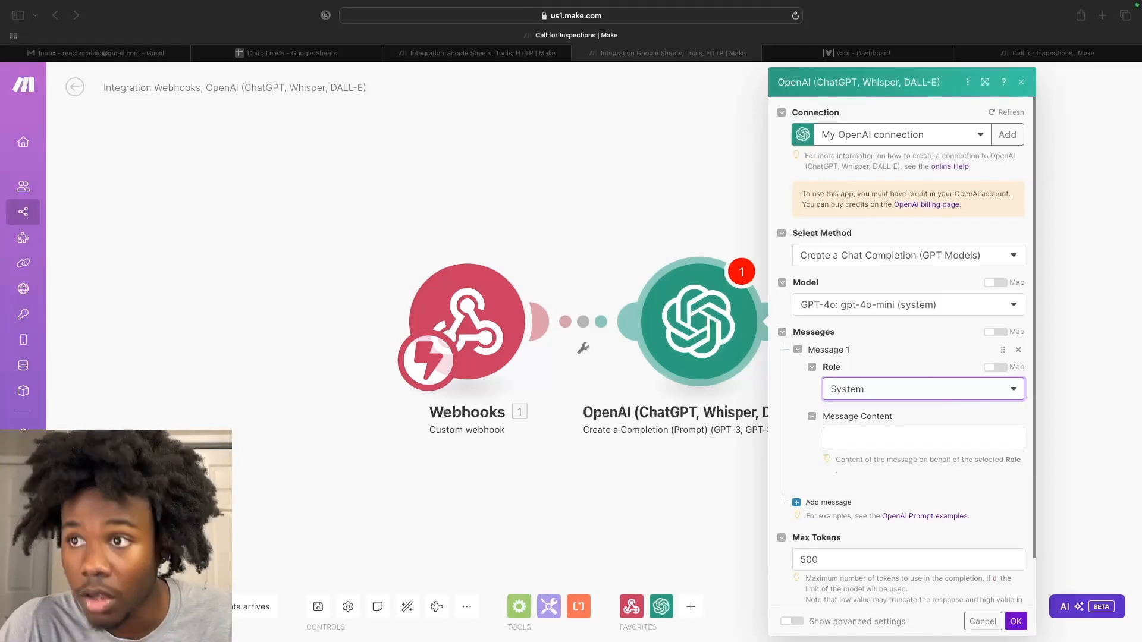
left_click(946, 439)
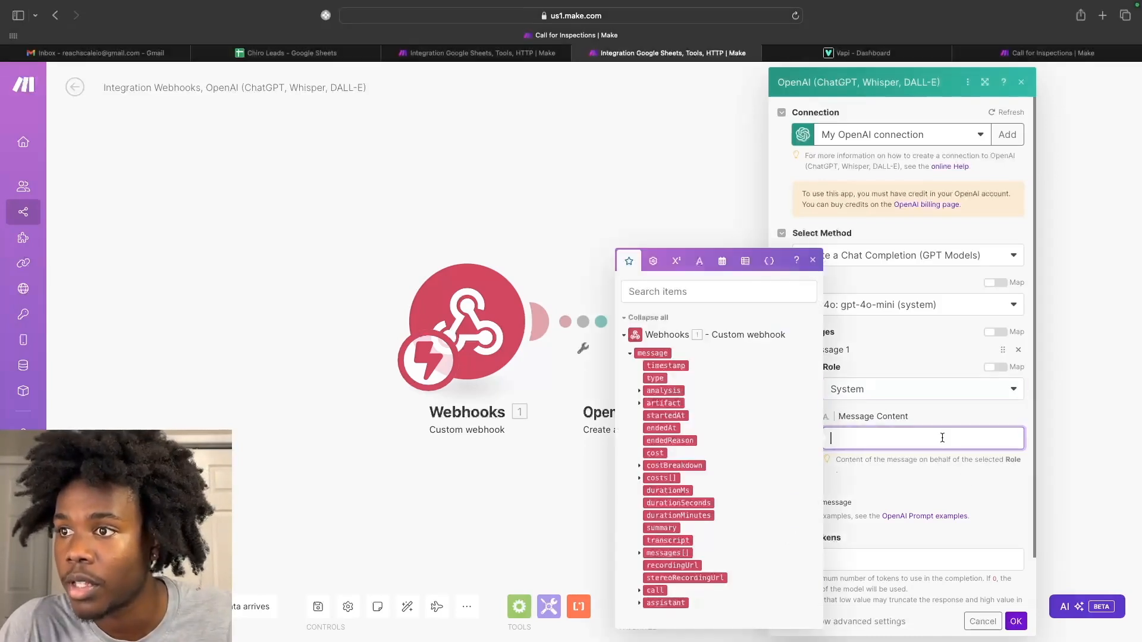
type("You are an AI assistant at a chiropractic firm. Your job is to read a call transcript between an employee and potential customer. You will determine if the customer gave a day and time for an appointment. If they did give a day and time return the day and time of the appointment if the customer did not give at date and time for and appointment return \"error\".")
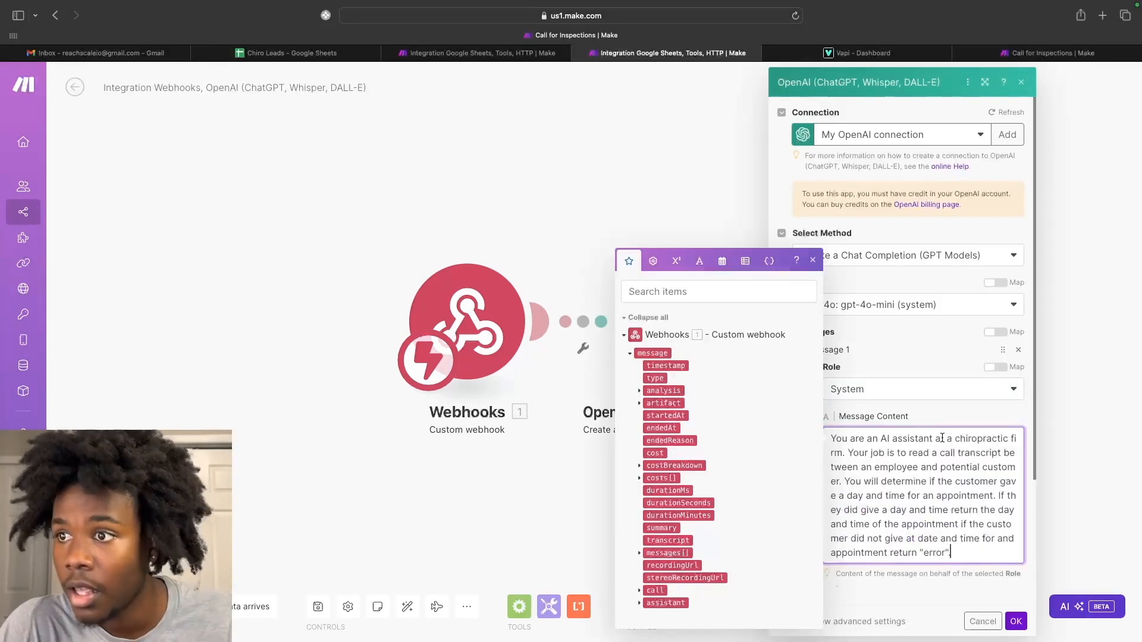
left_click(937, 407)
Add a User message reading 'Here is the transcript for you to analyze' followed by a new line.
scroll(937, 416, "down", 2)
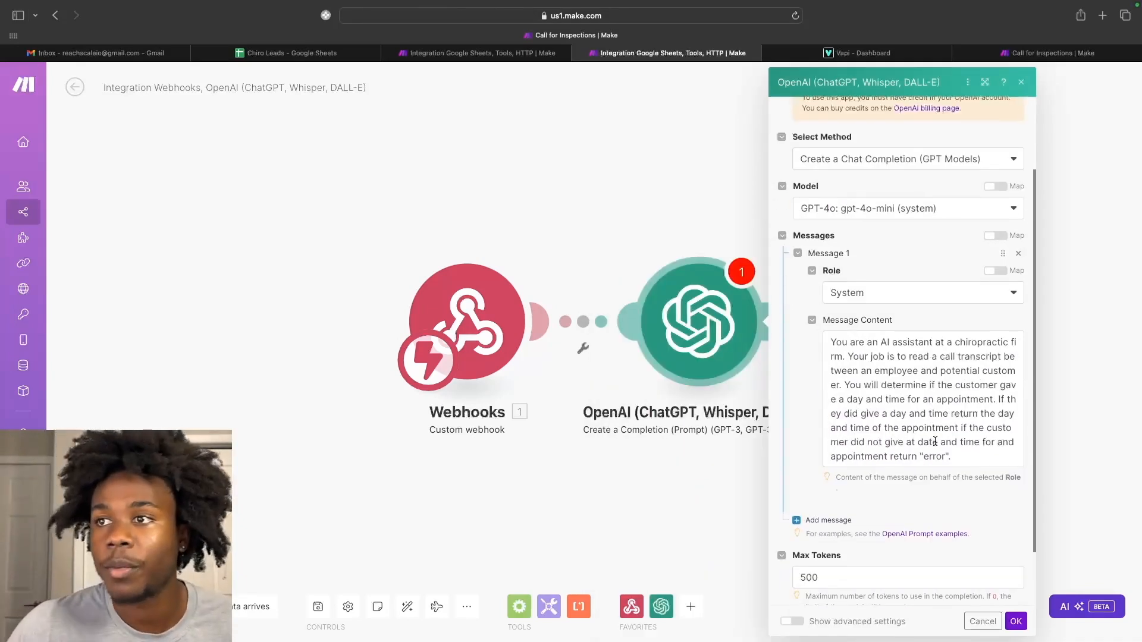
left_click(830, 489)
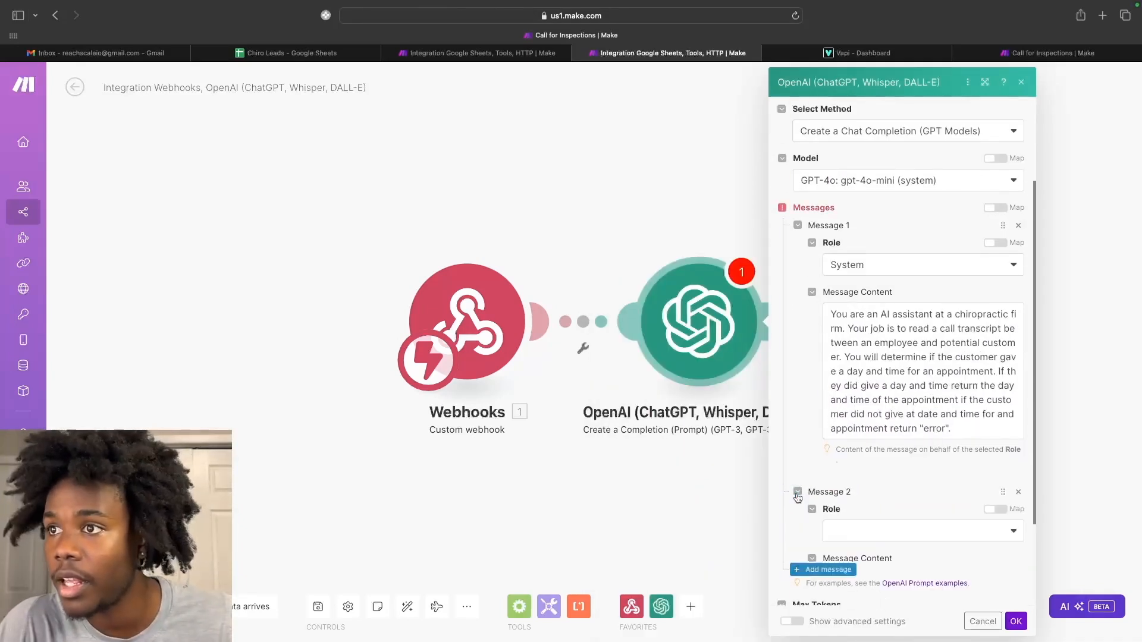
scroll(874, 470, "down", 1)
left_click(873, 474)
scroll(869, 476, "down", 1)
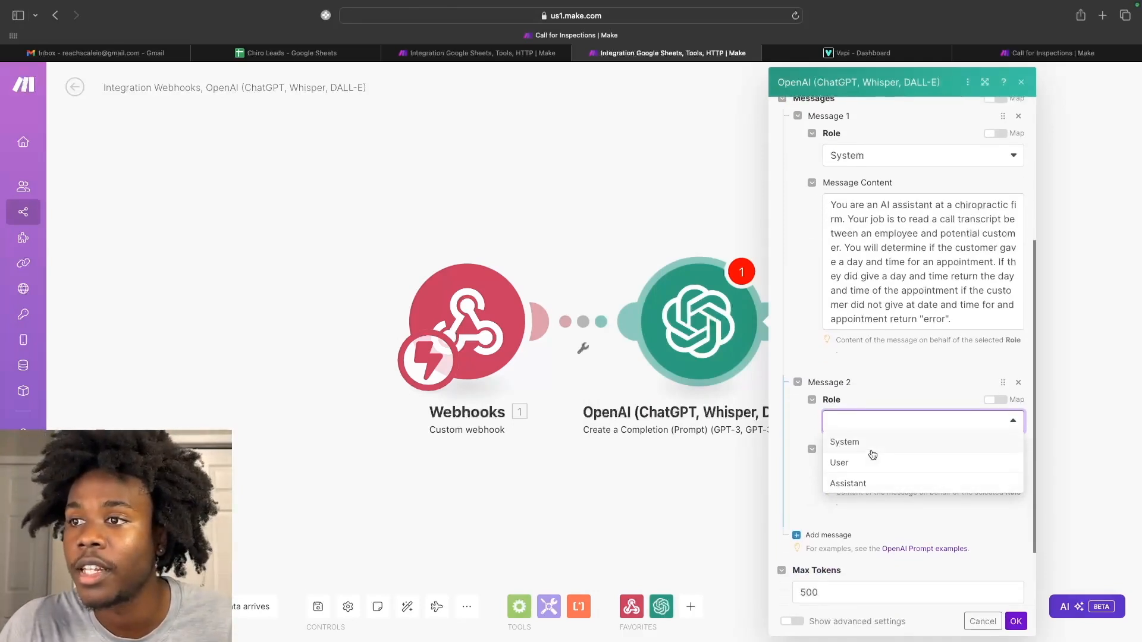
left_click(869, 469)
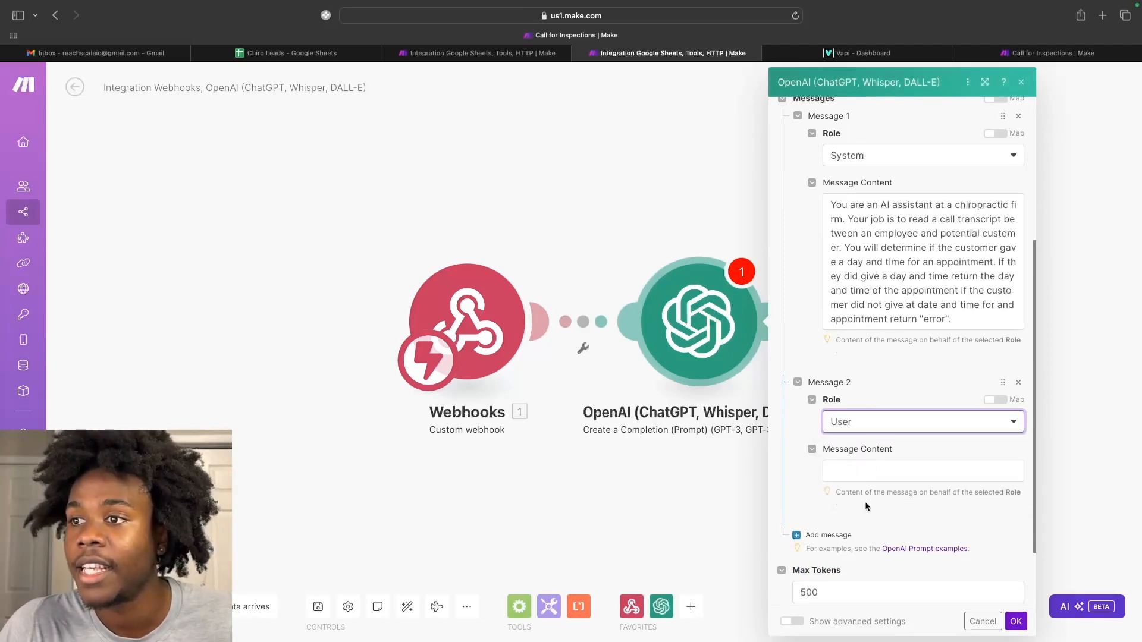
left_click(861, 471)
type("Here is")
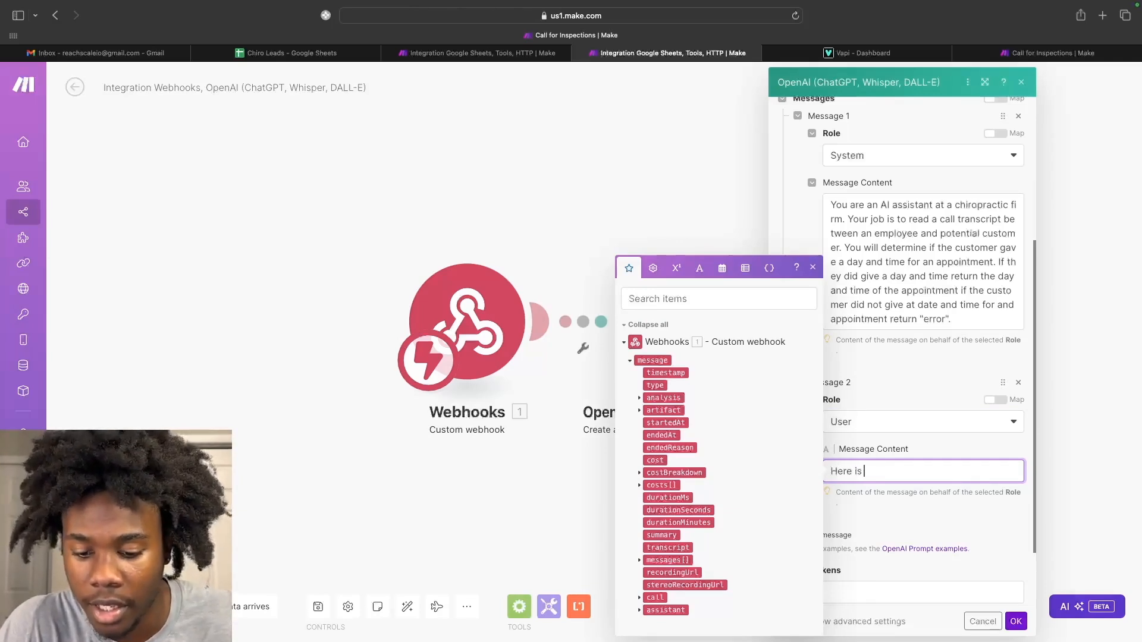
type(" the transcript for you to analyze")
key("Return")
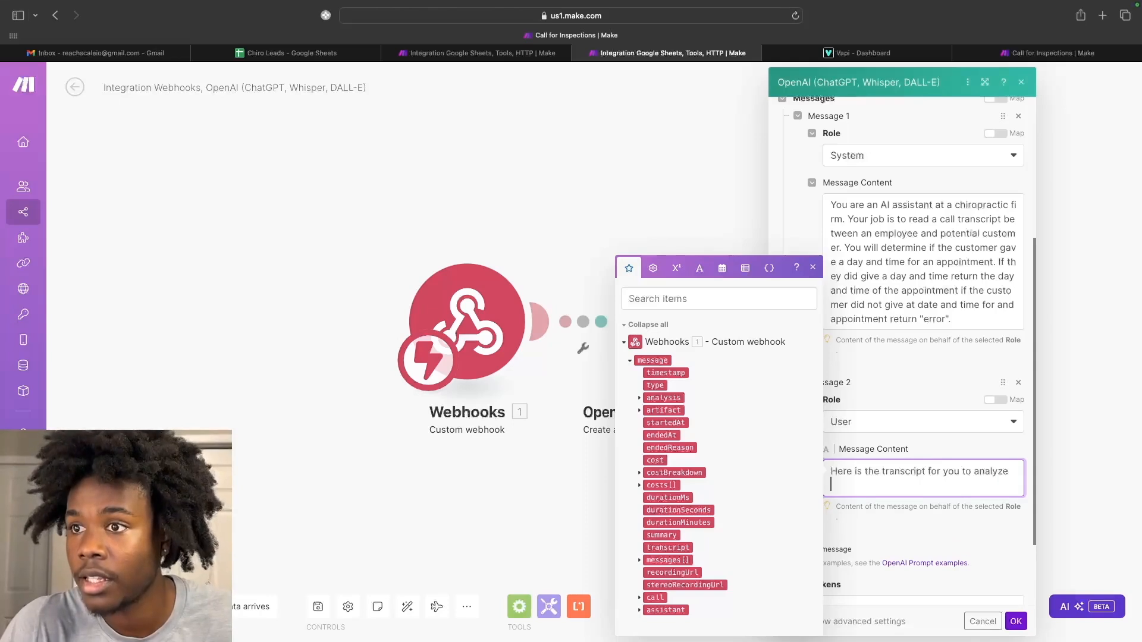
Map the webhook's artifact transcript into the user message and save the OpenAI module.
left_click(639, 411)
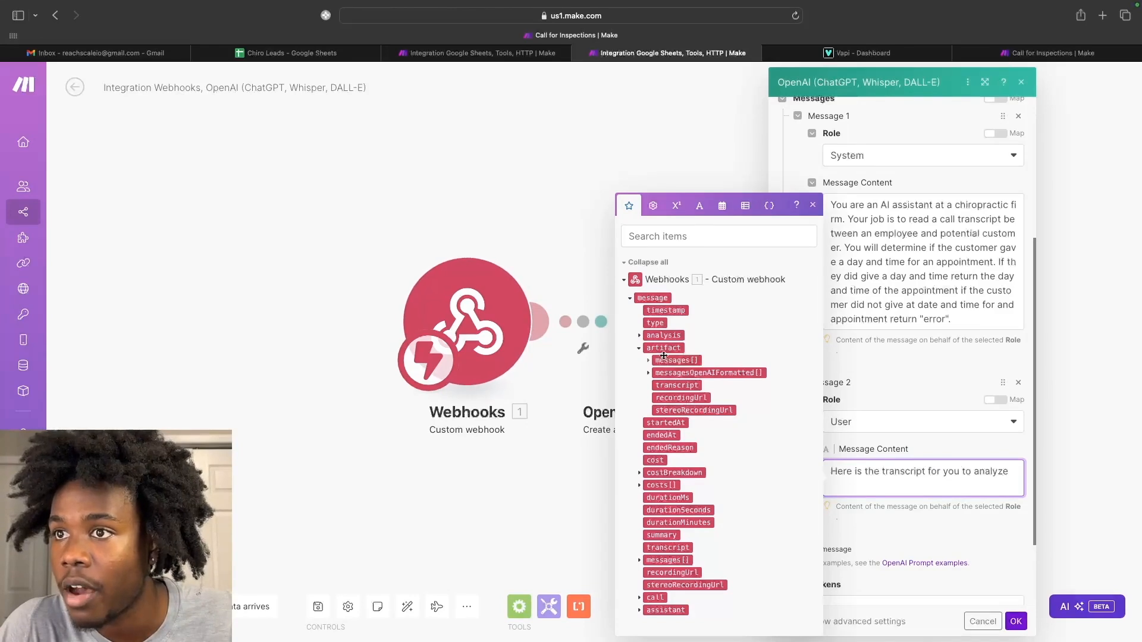
left_click_drag(674, 385, 855, 484)
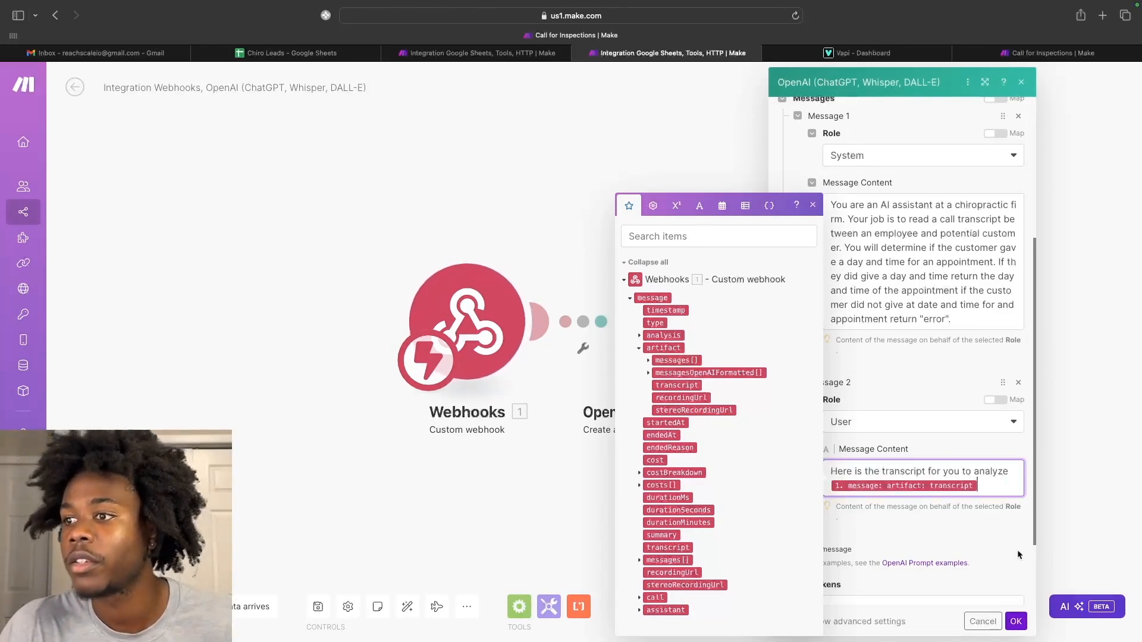
scroll(983, 559, "down", 2)
left_click(1015, 621)
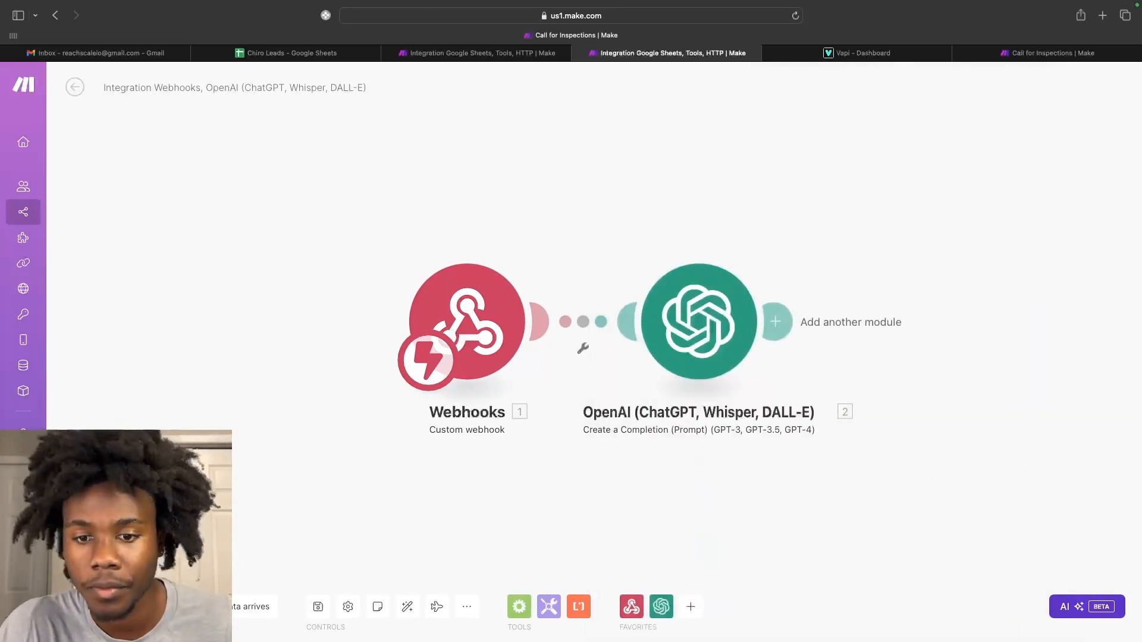
Reopen the OpenAI module, check the word 'error' in the system prompt, and confirm.
left_click(778, 351)
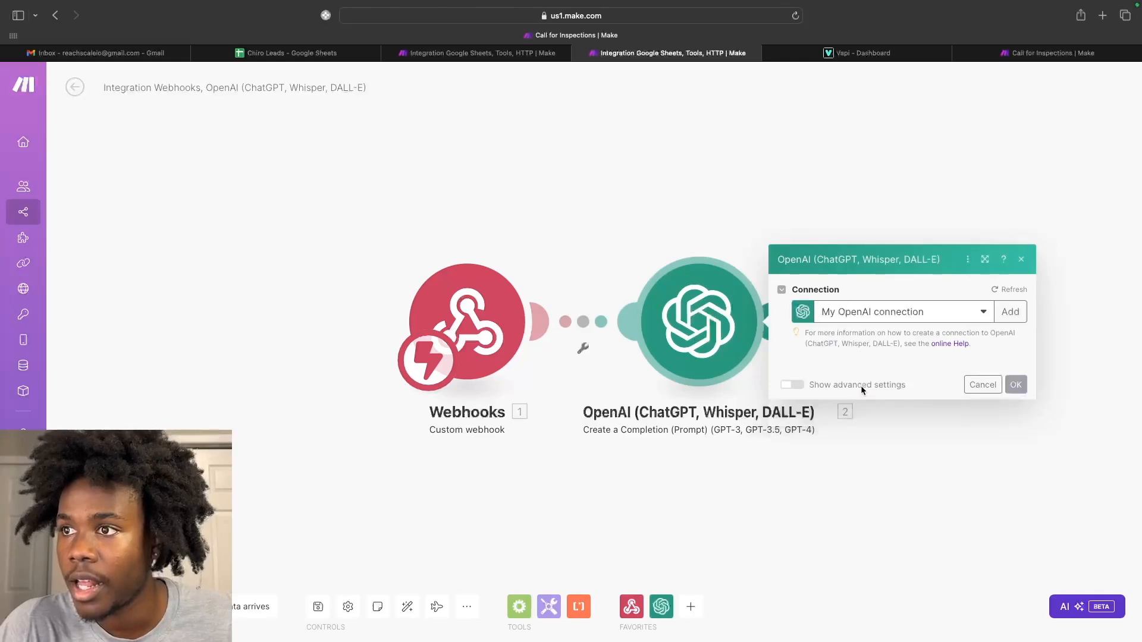
scroll(890, 430, "down", 2)
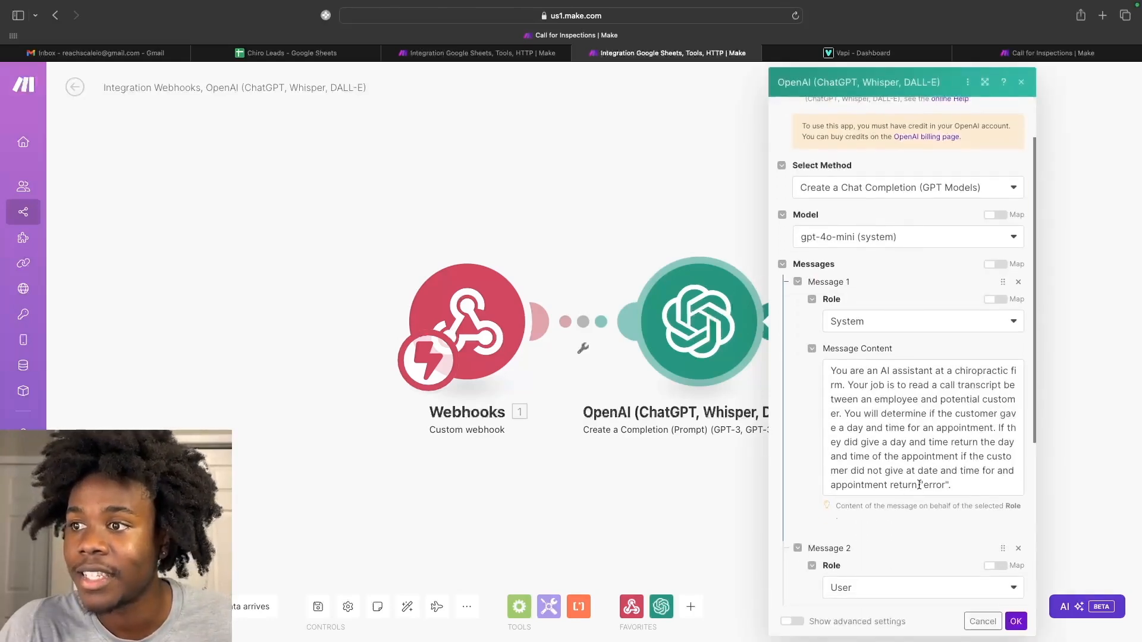
left_click_drag(919, 484, 954, 485)
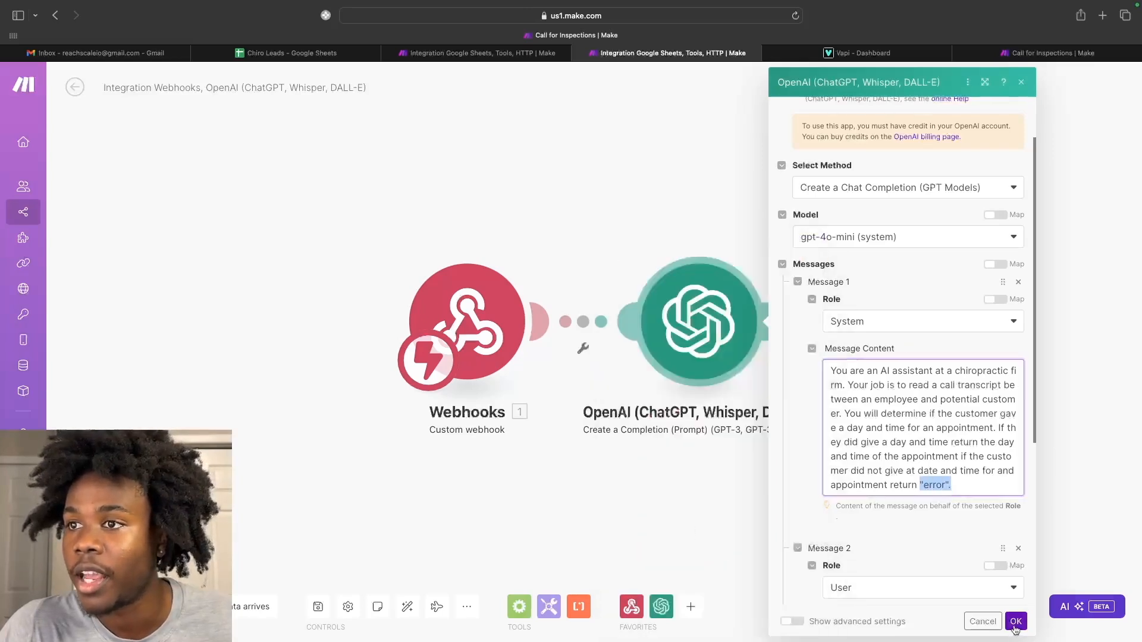
left_click(1015, 622)
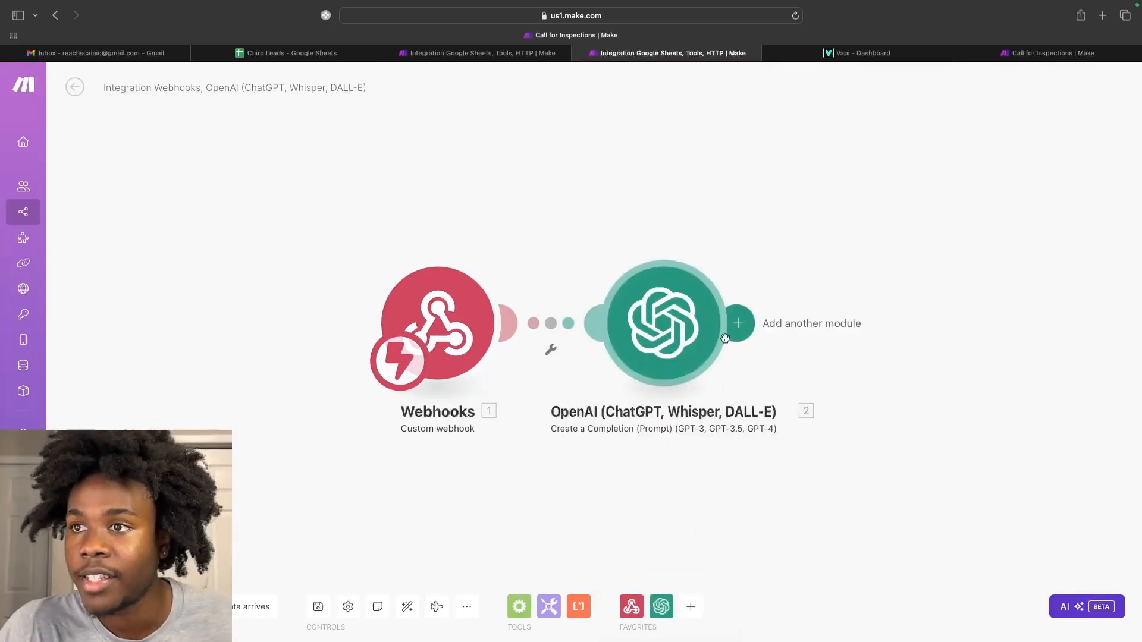
Add a Flow Control Router with two routes after the OpenAI module.
left_click(737, 326)
left_click(901, 385)
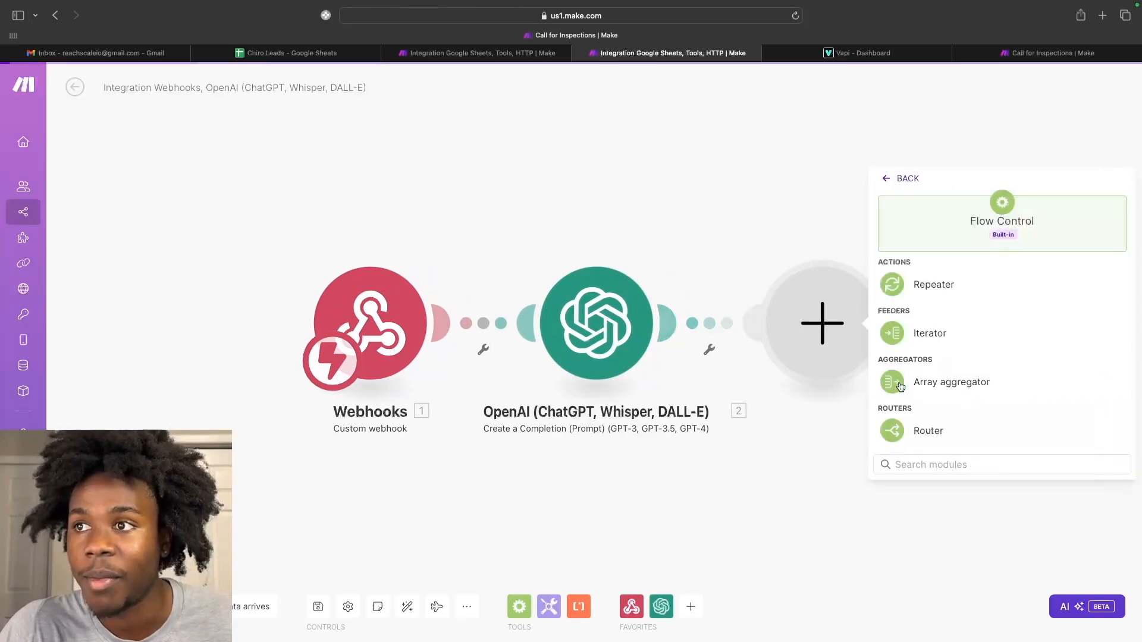
left_click(891, 433)
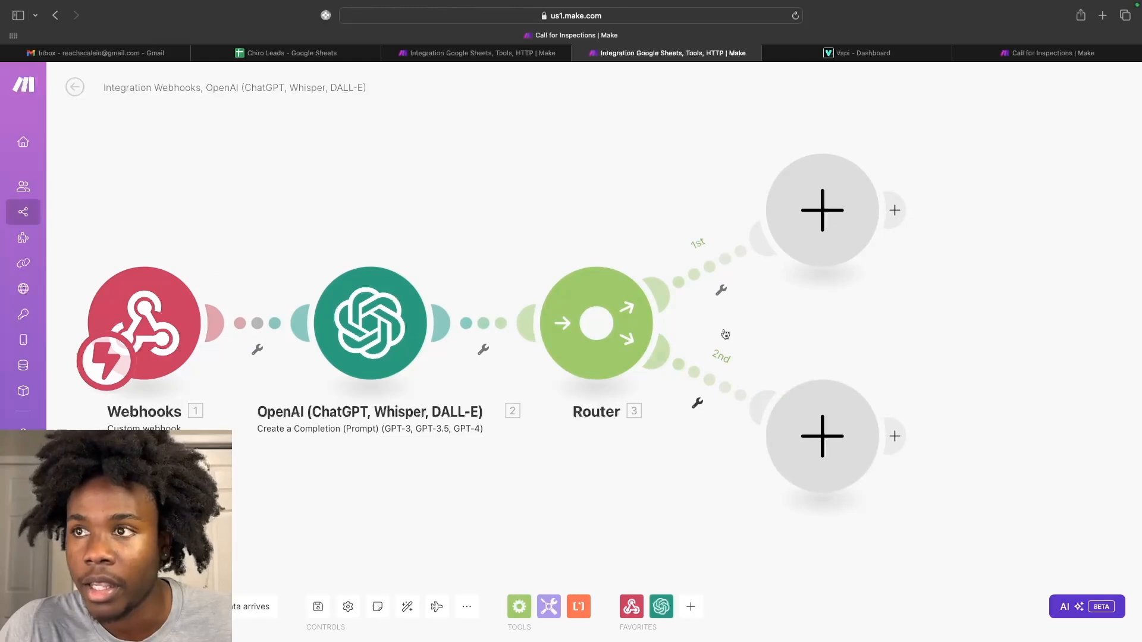
Filter the second route on the OpenAI Result containing 'error'.
left_click(698, 407)
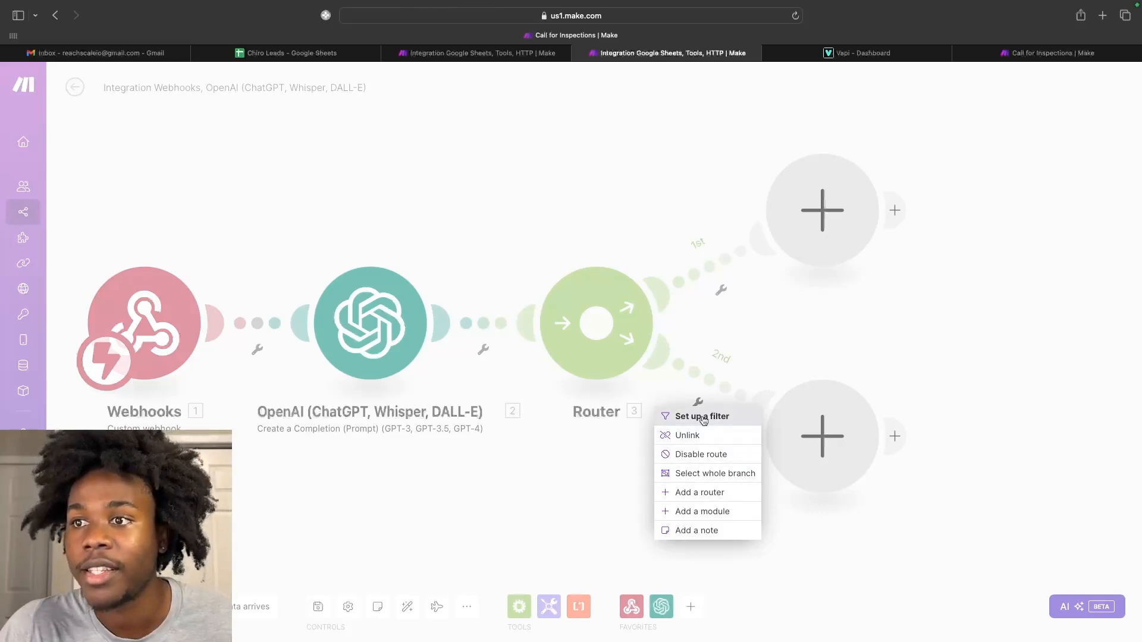
left_click(703, 417)
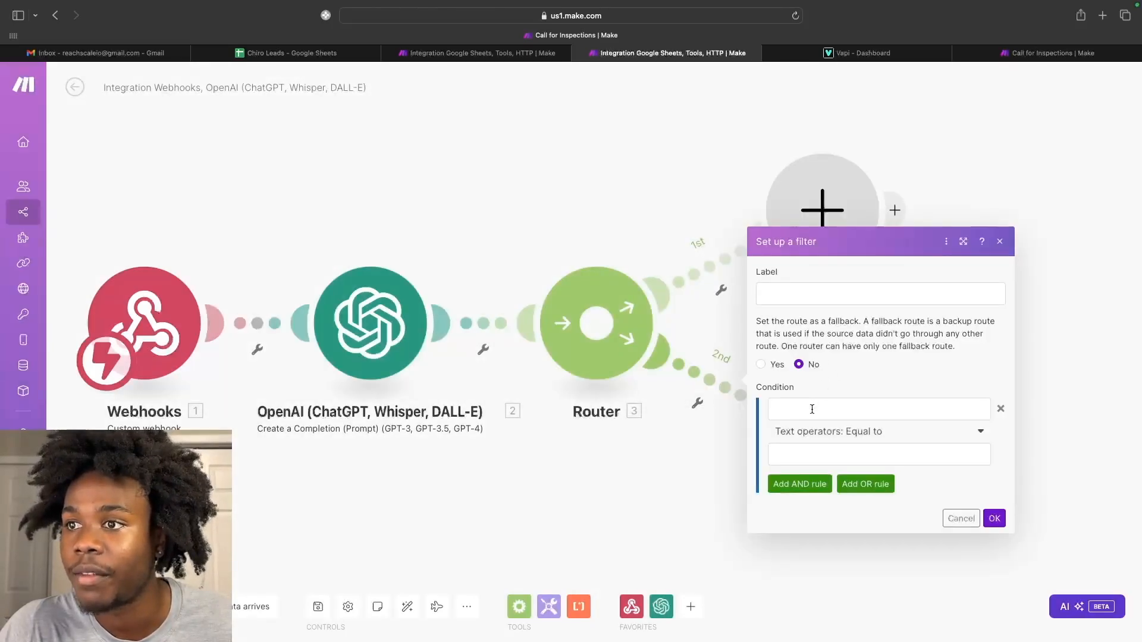
left_click(812, 410)
left_click(596, 194)
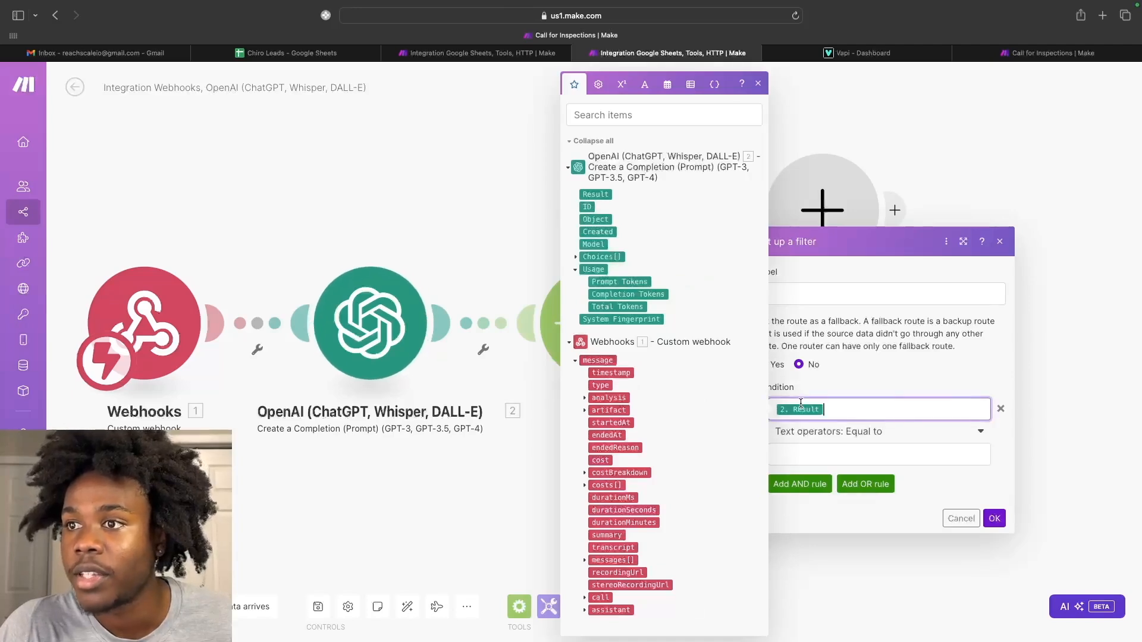
left_click(824, 454)
left_click(868, 436)
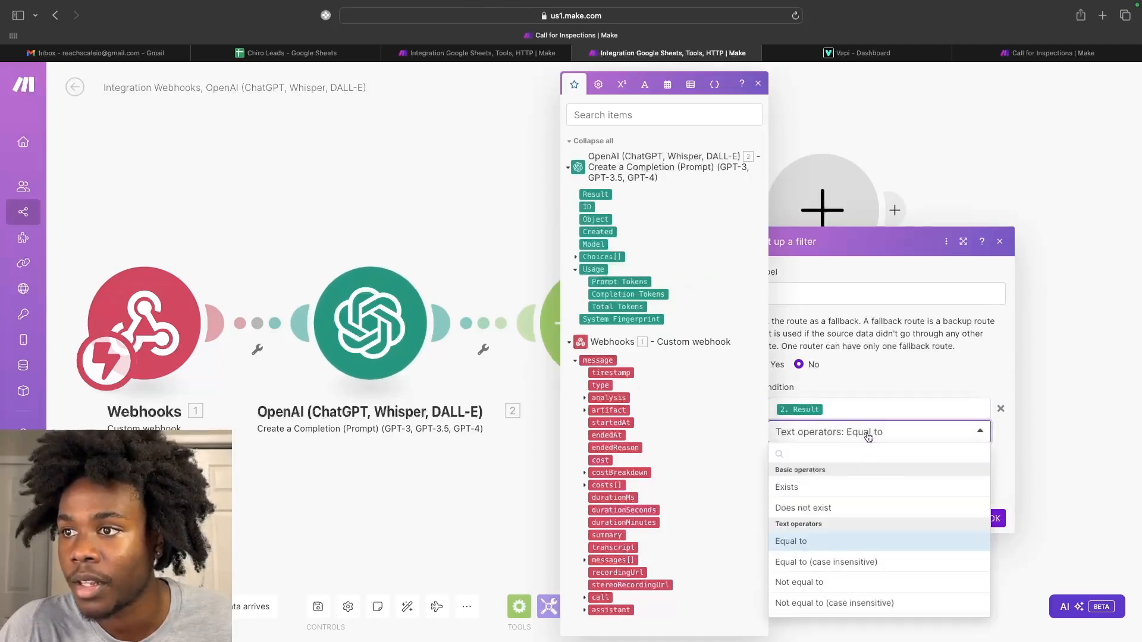
left_click(796, 623)
left_click(811, 455)
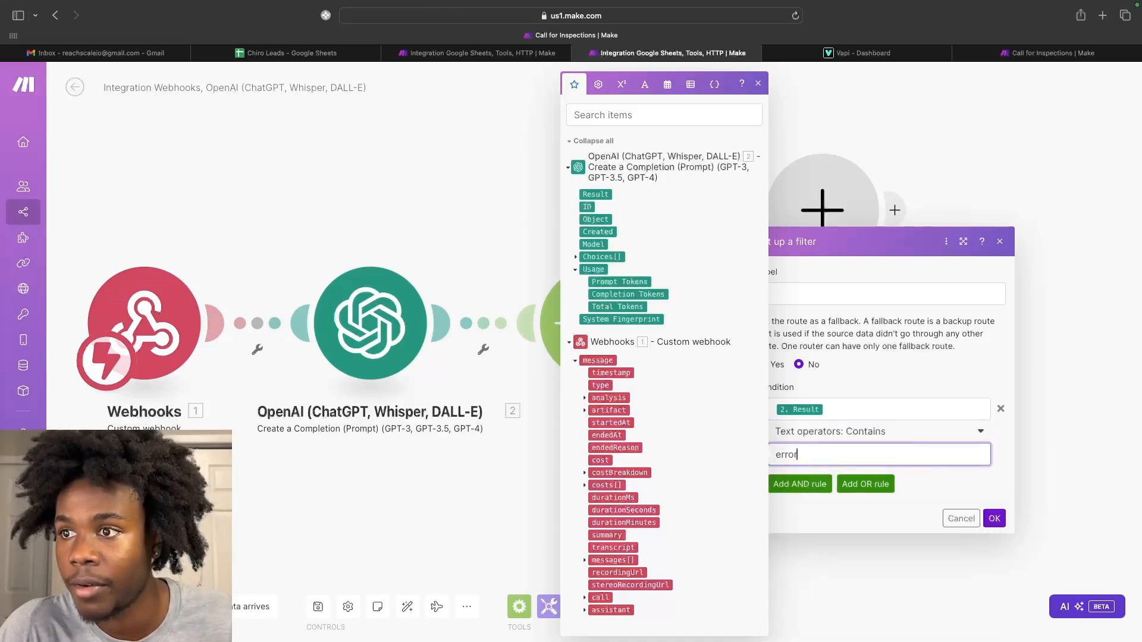
Add an OR condition where the OpenAI Result equals 'Error', save, and verify the filter.
left_click(863, 487)
left_click_drag(595, 194, 826, 473)
left_click(821, 526)
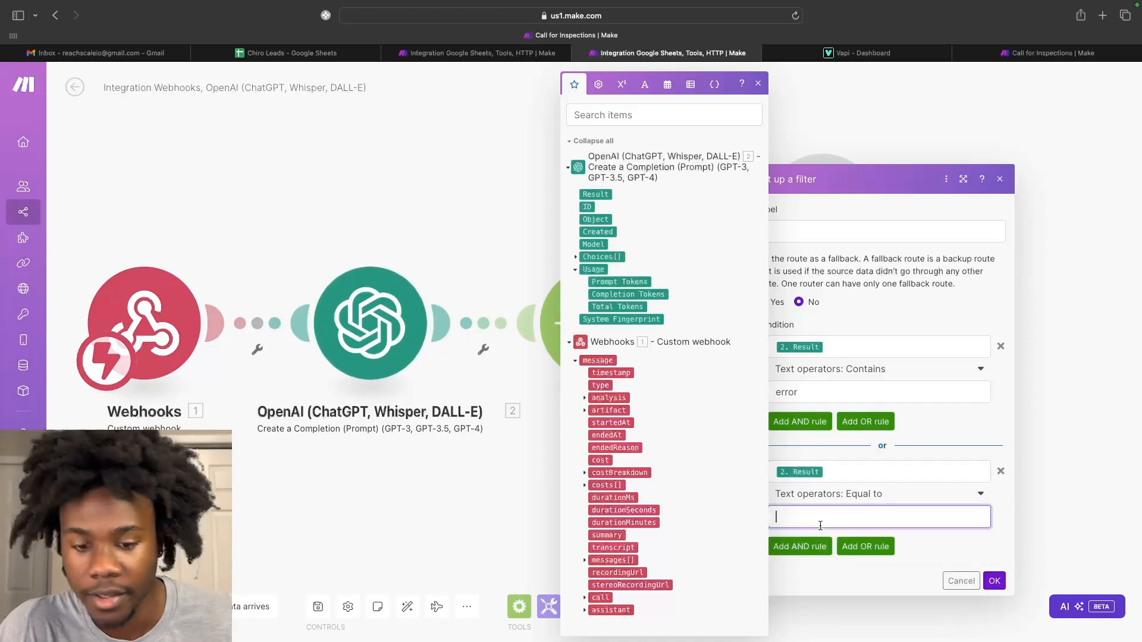
type("E")
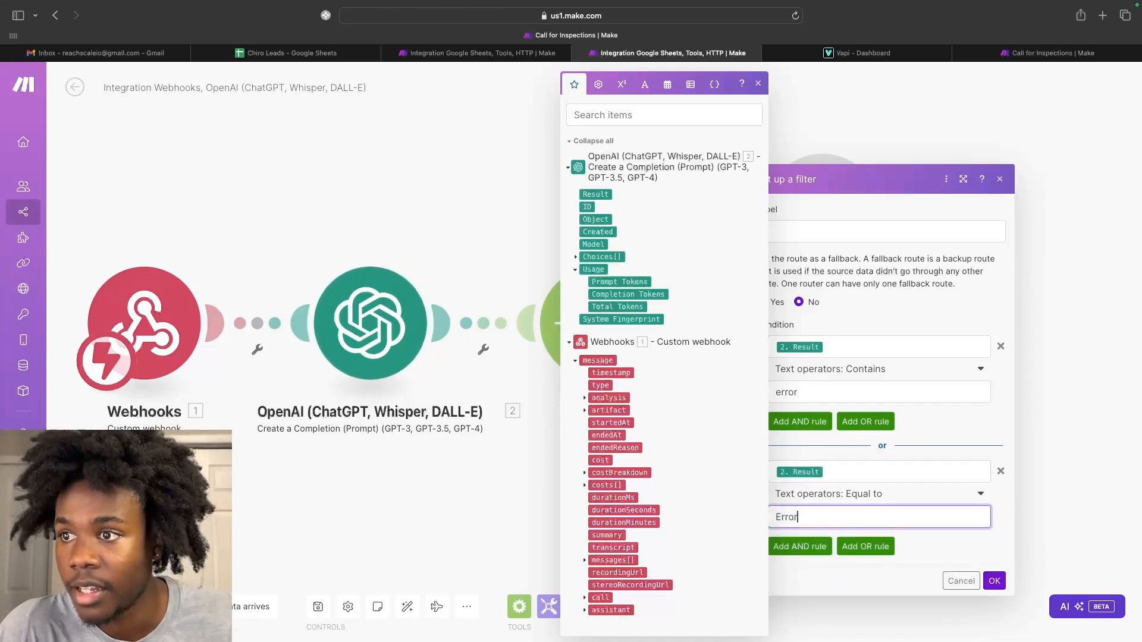
type("rror")
left_click(994, 581)
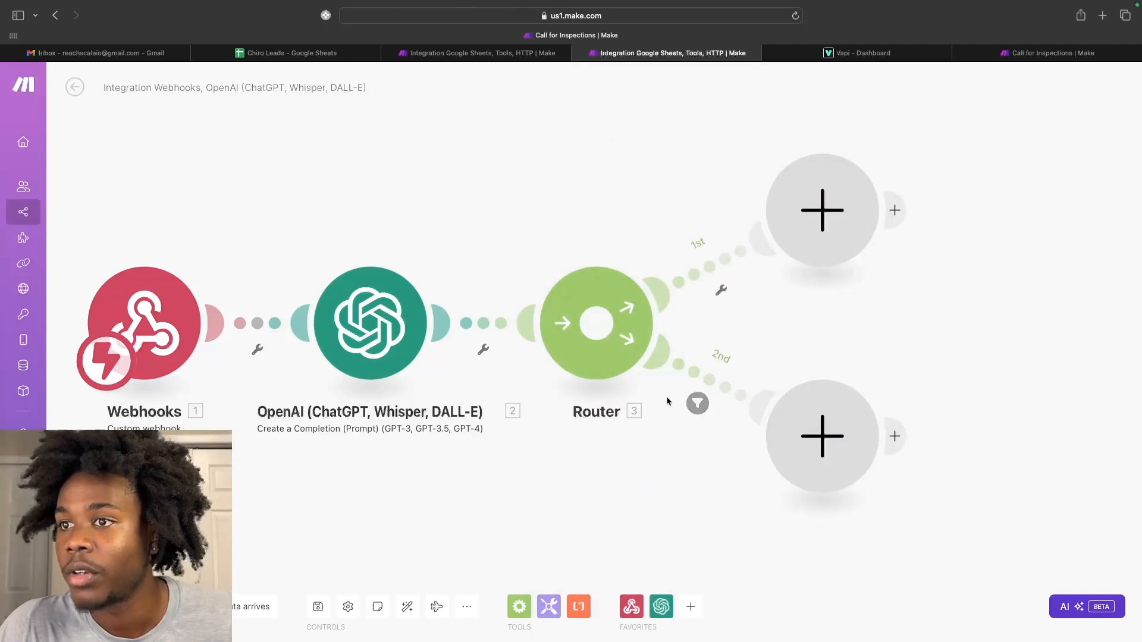
left_click(697, 404)
left_click(711, 326)
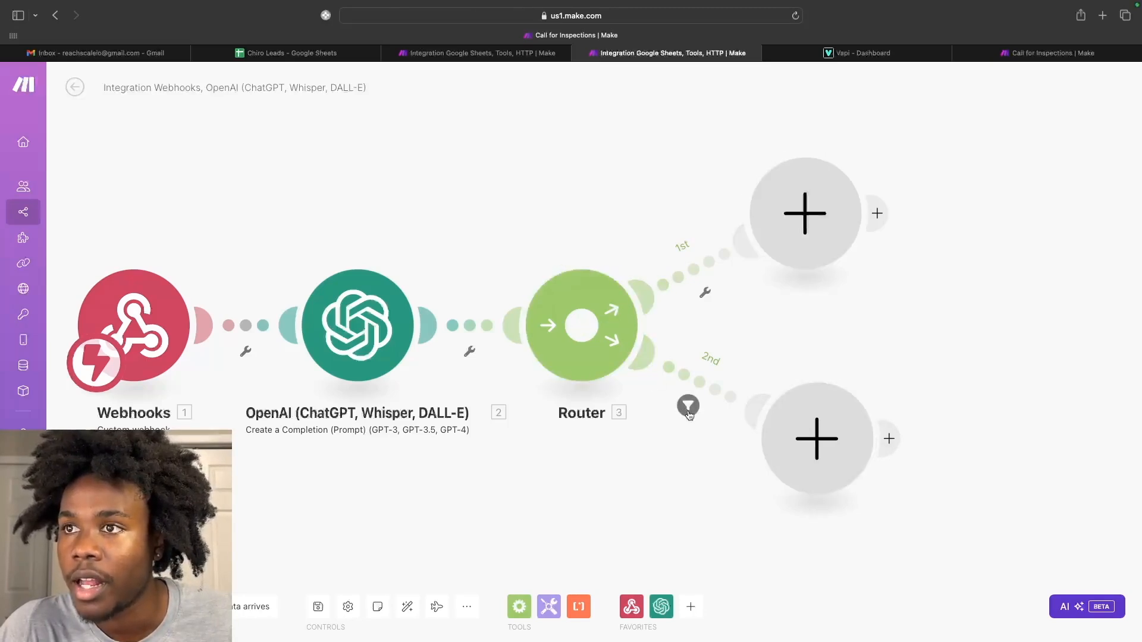
Add a Tools Set variable module on the second route with name apt and value false.
left_click(796, 455)
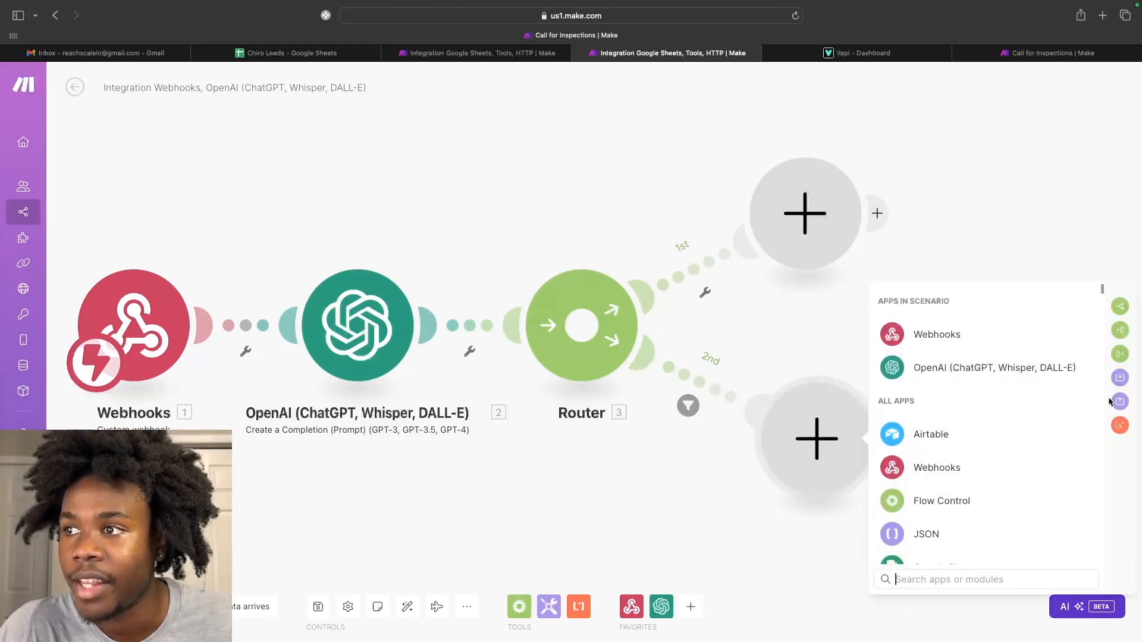
type("set")
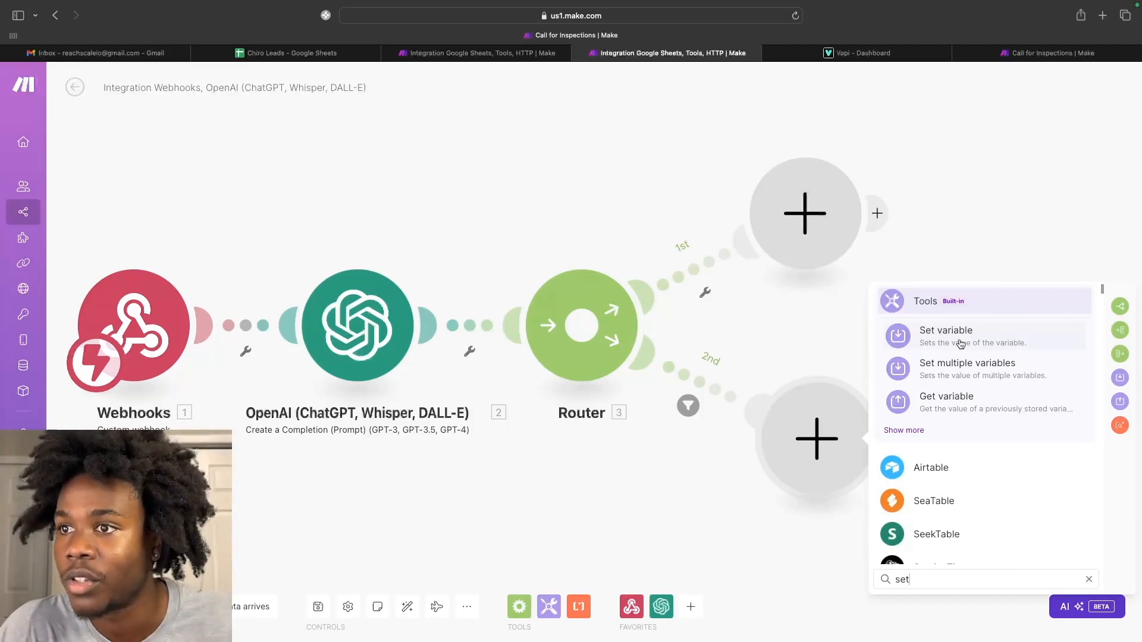
left_click(961, 344)
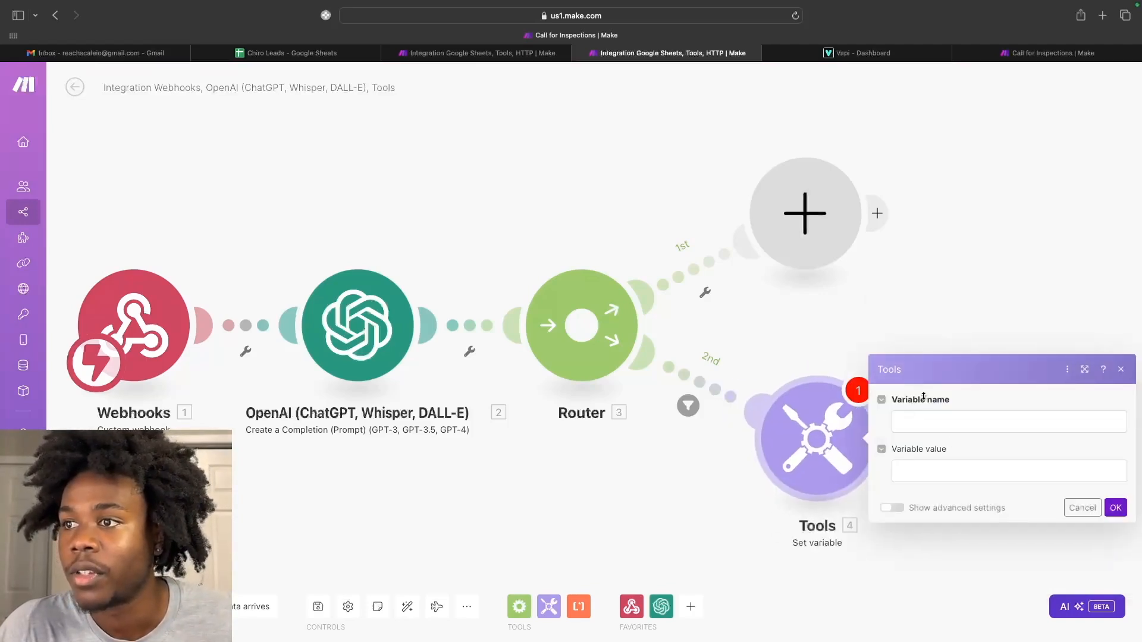
left_click(945, 425)
type("apt")
left_click(950, 469)
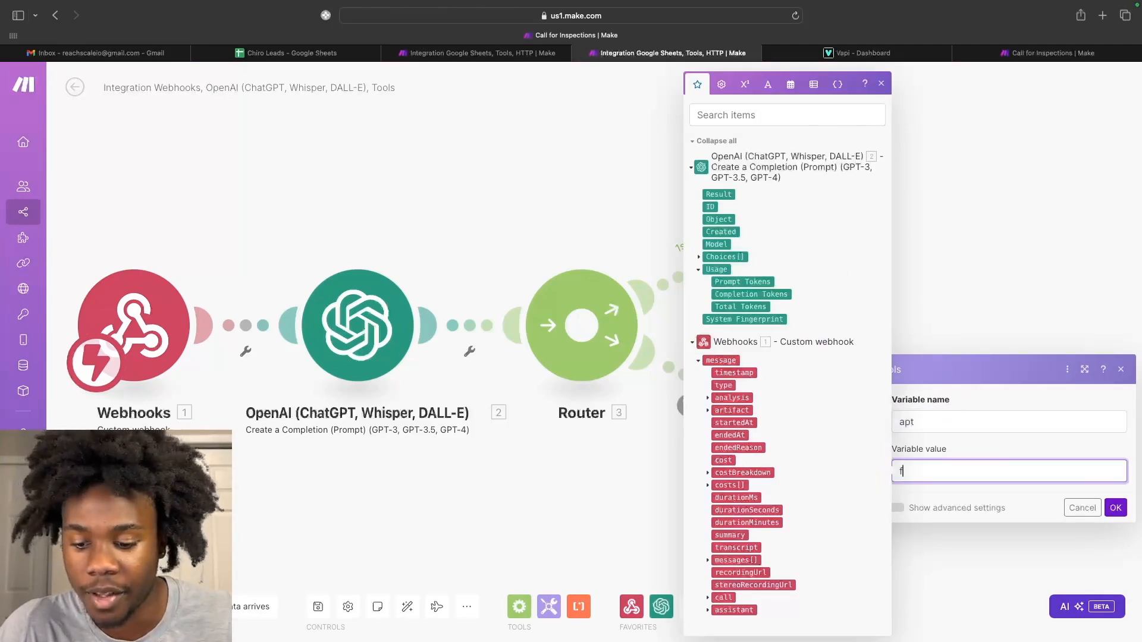
type("false")
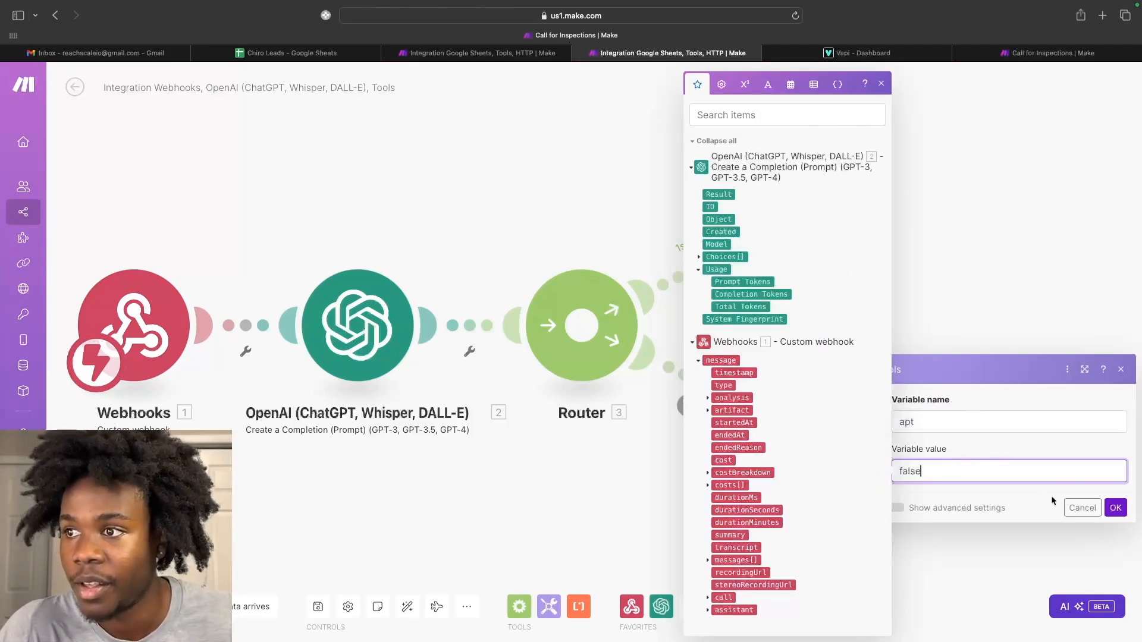
left_click(1115, 508)
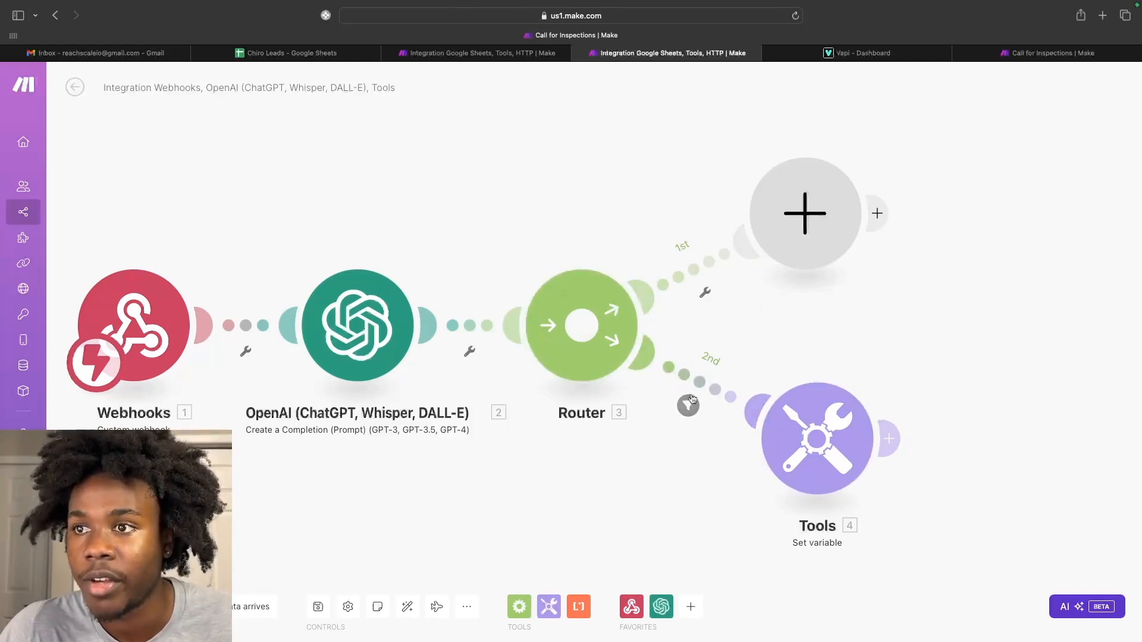
Add an Email Send an Email module on the first route using the My Others (SMTP) connection.
left_click(799, 231)
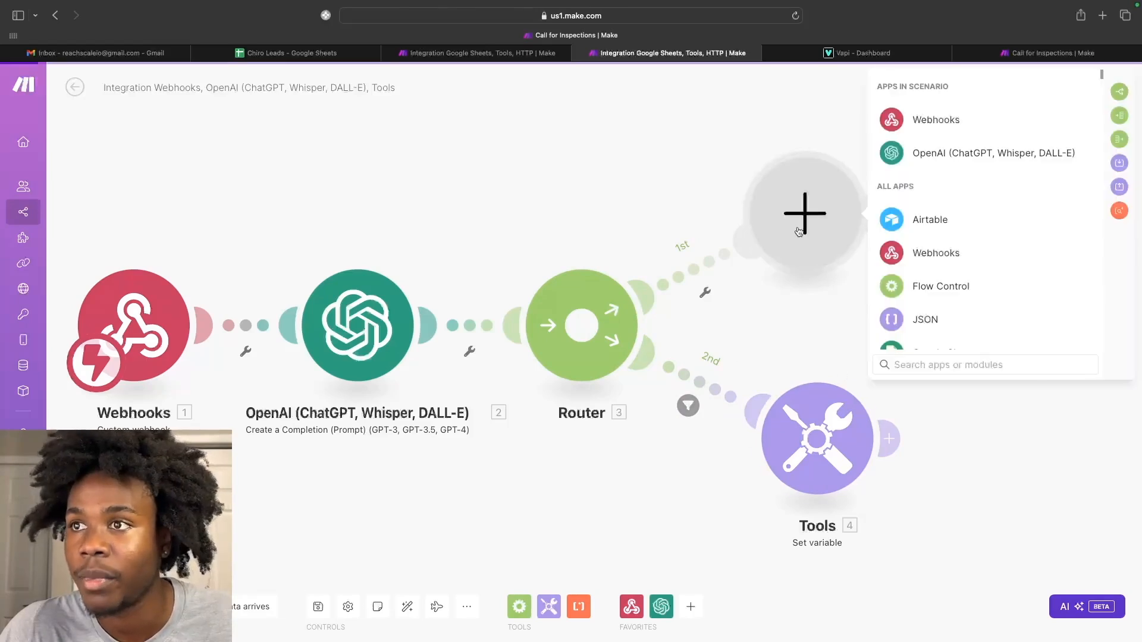
type("ema")
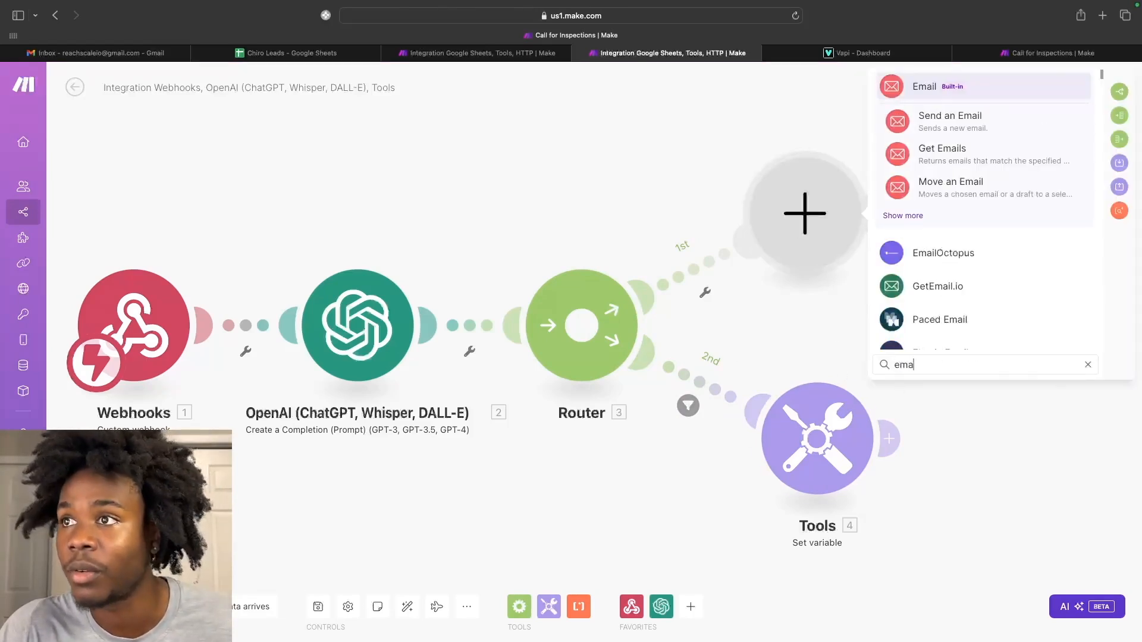
left_click(952, 88)
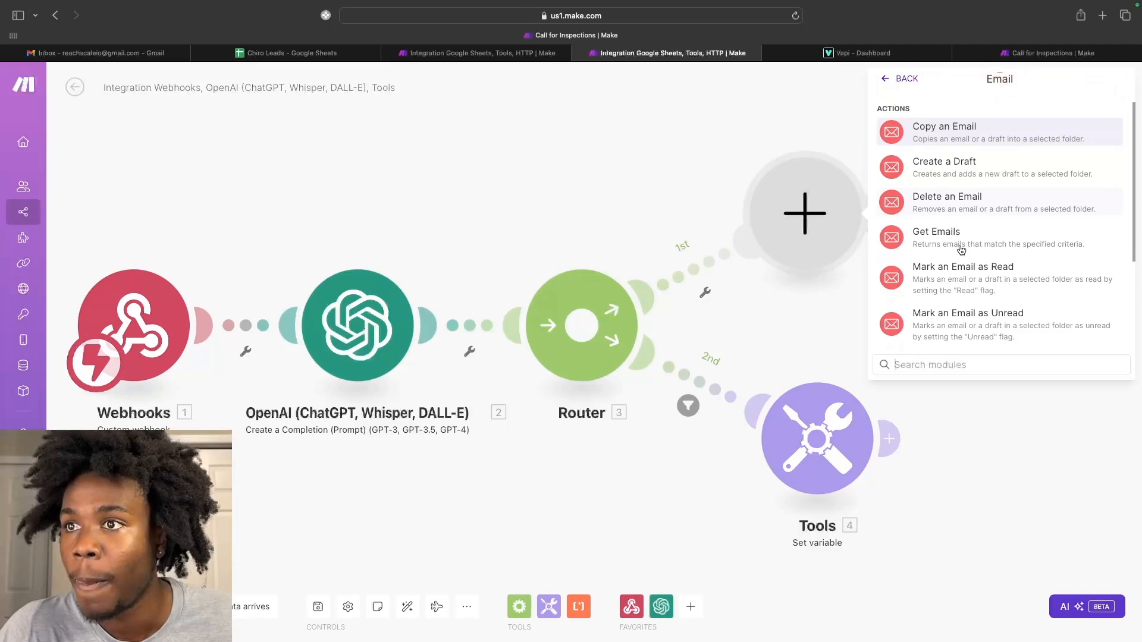
scroll(956, 257, "down", 5)
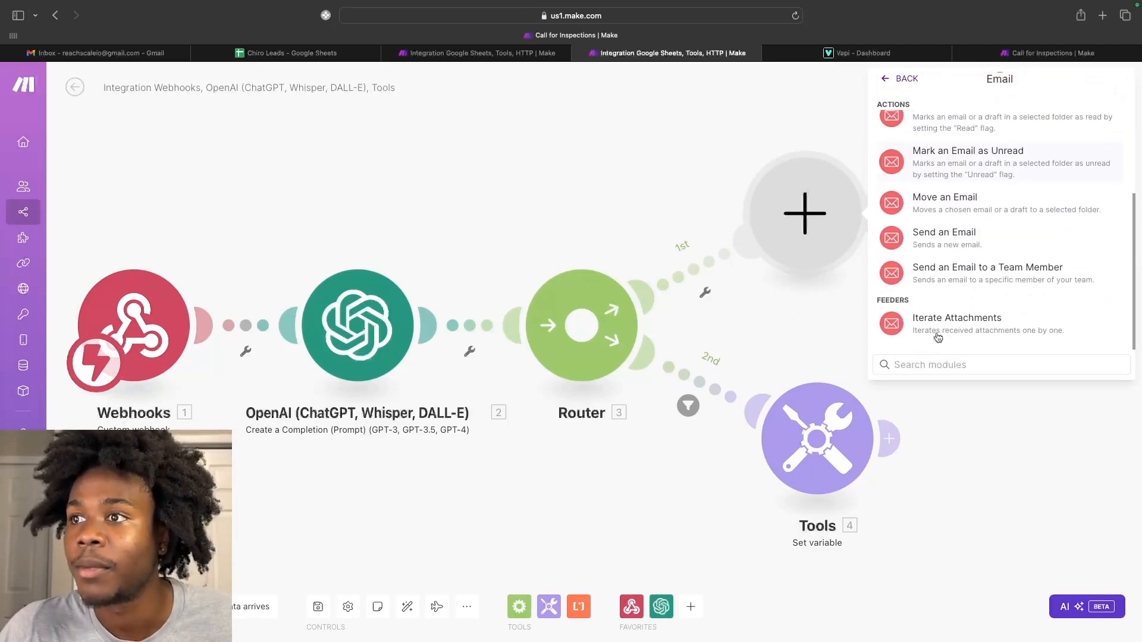
left_click(952, 248)
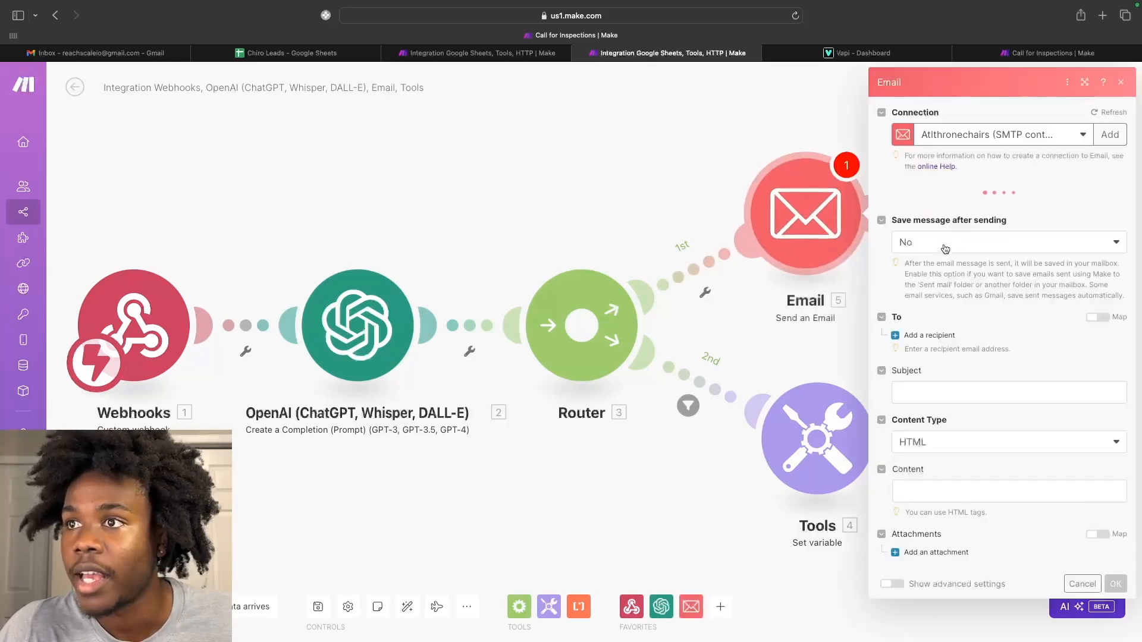
left_click(999, 135)
left_click(988, 259)
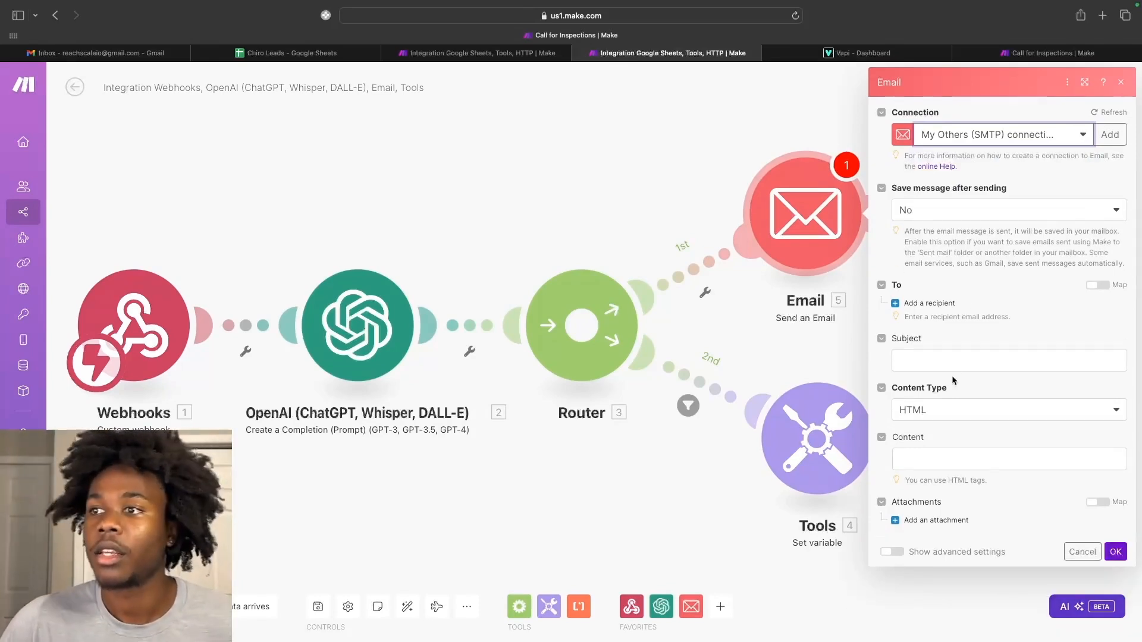
left_click(957, 359)
Set subject 'Appointment Booked' and a body asking to book during the following time plus the OpenAI Result.
type("Appoin")
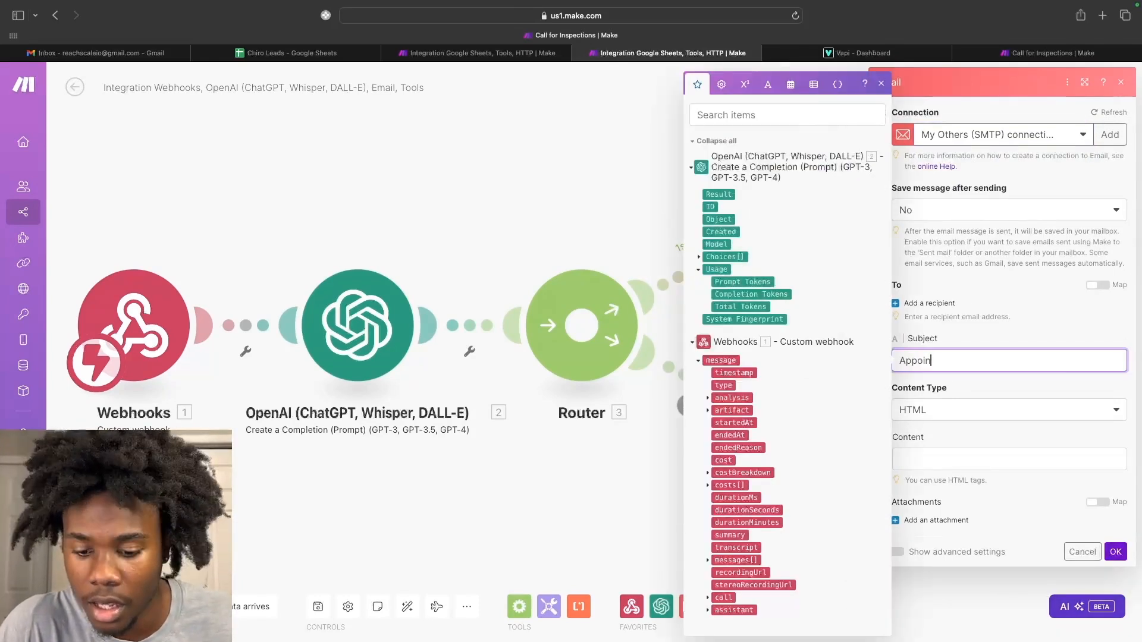
type("tment Booked")
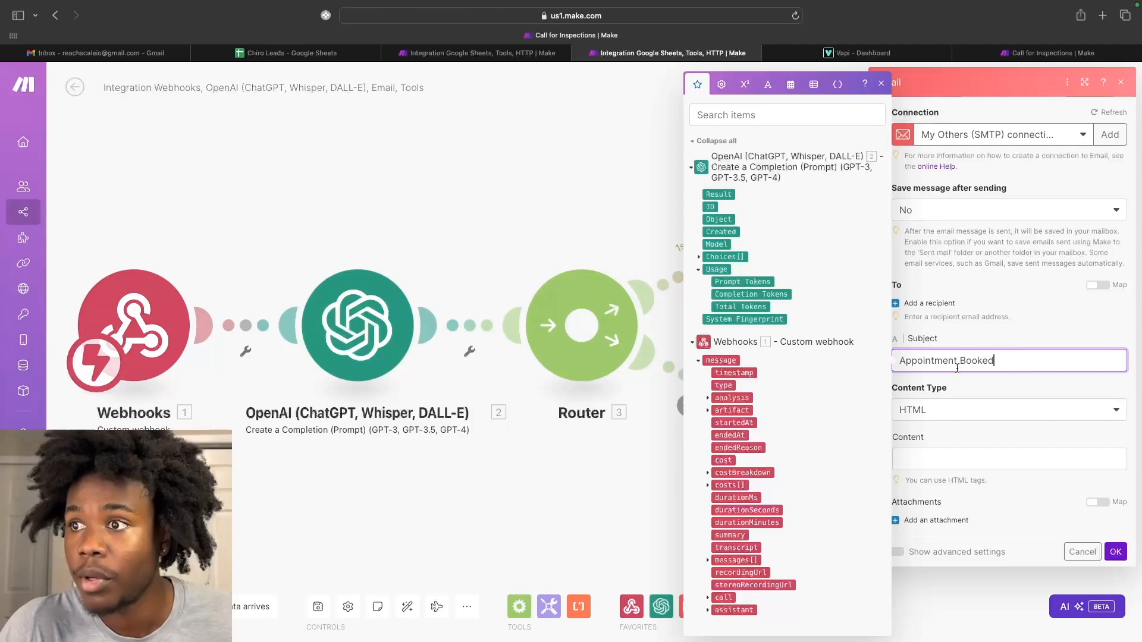
left_click(950, 465)
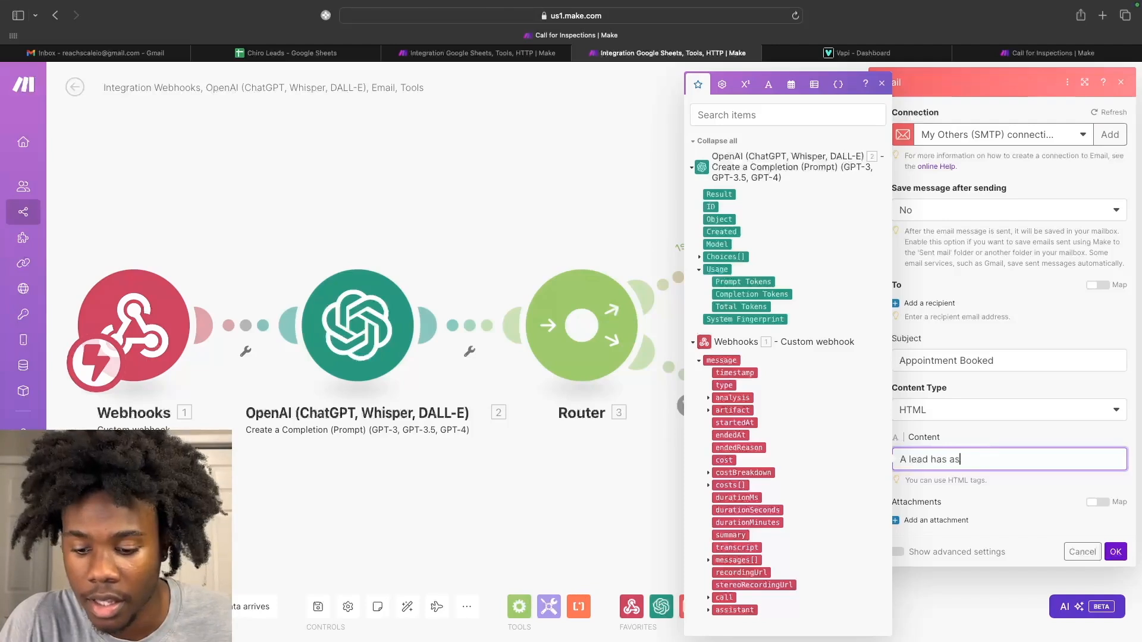
type("book an")
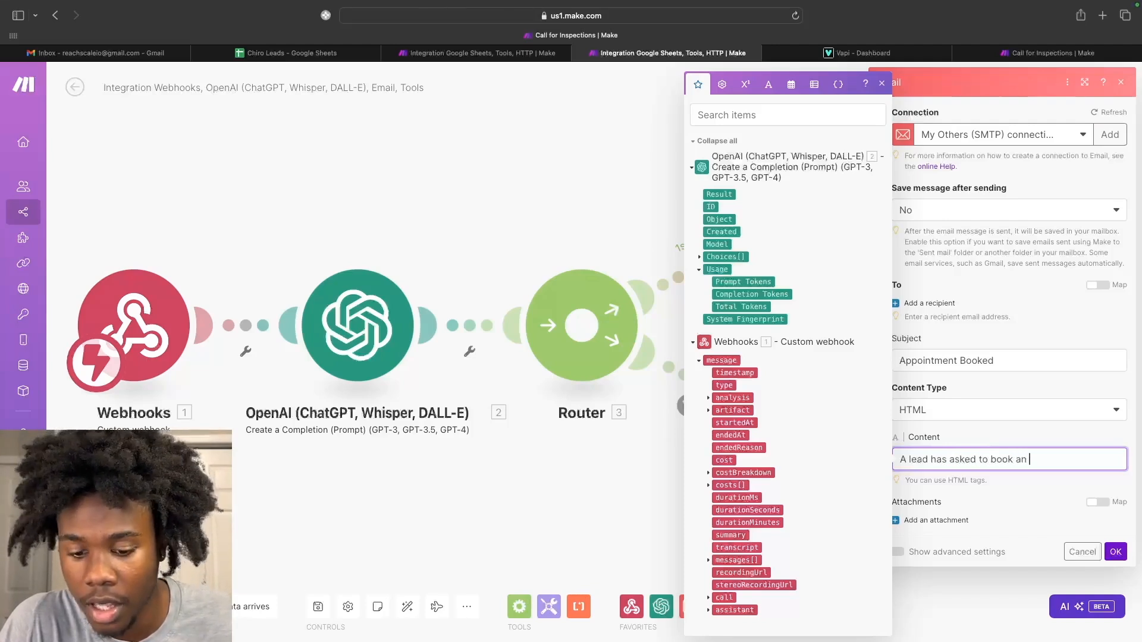
type(" appointment")
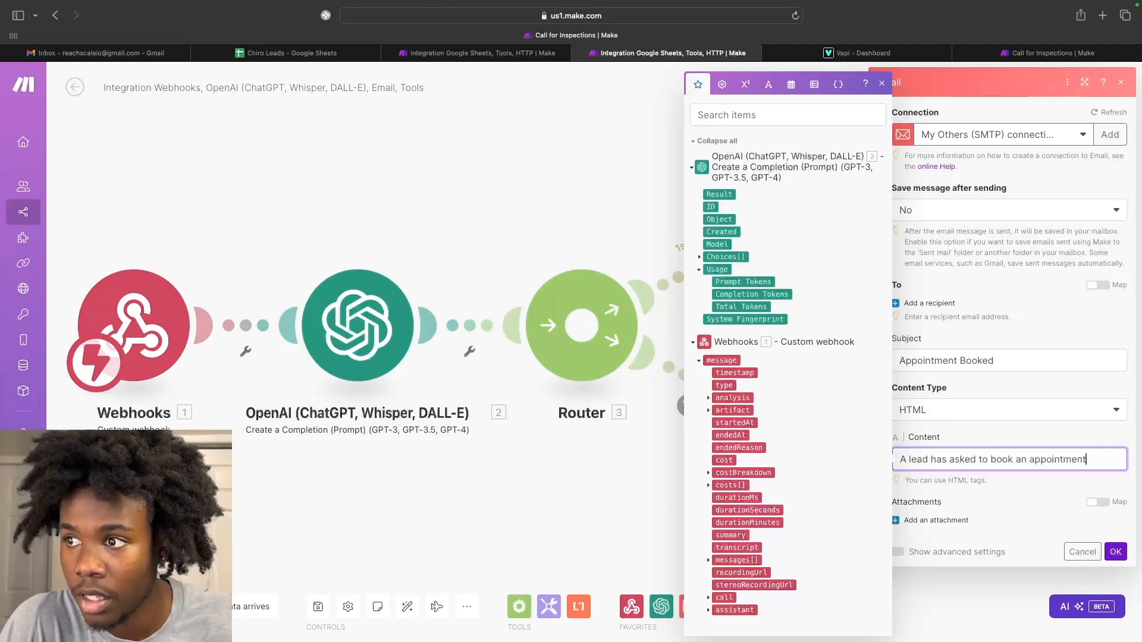
type(" durinkg the")
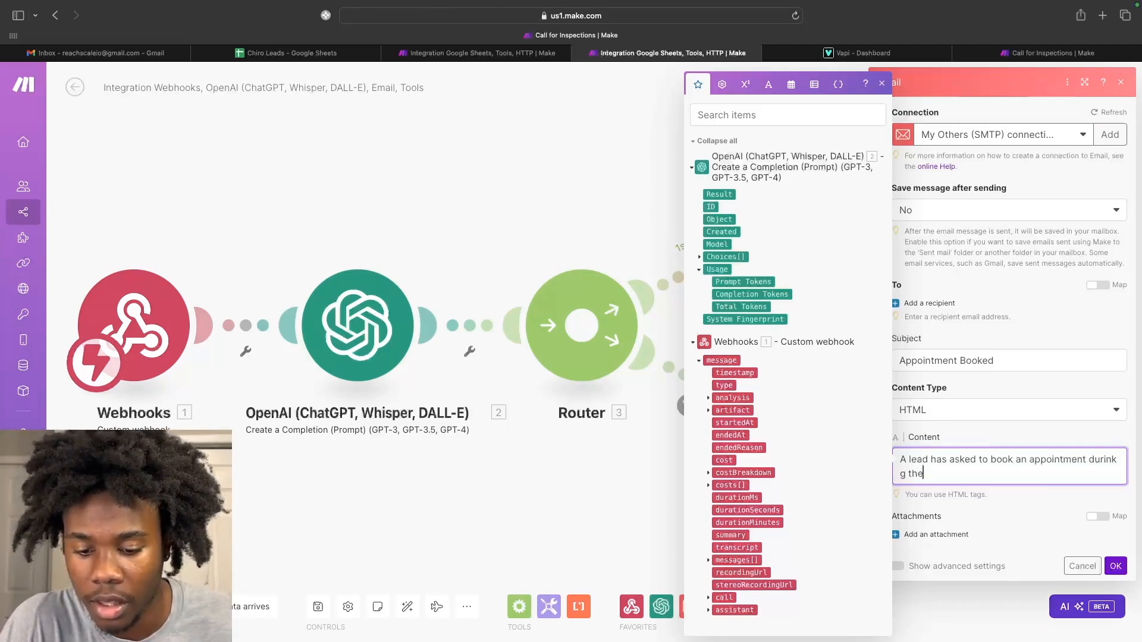
type(" following t")
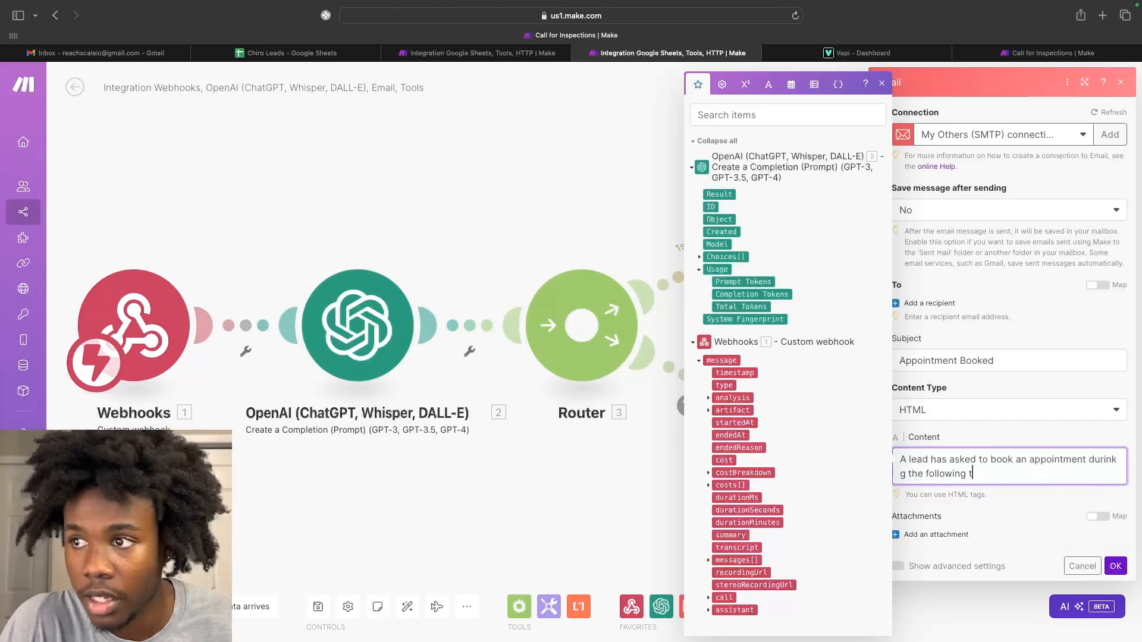
key("BackSpace")
key("BackSpace")
key("BackSpace")
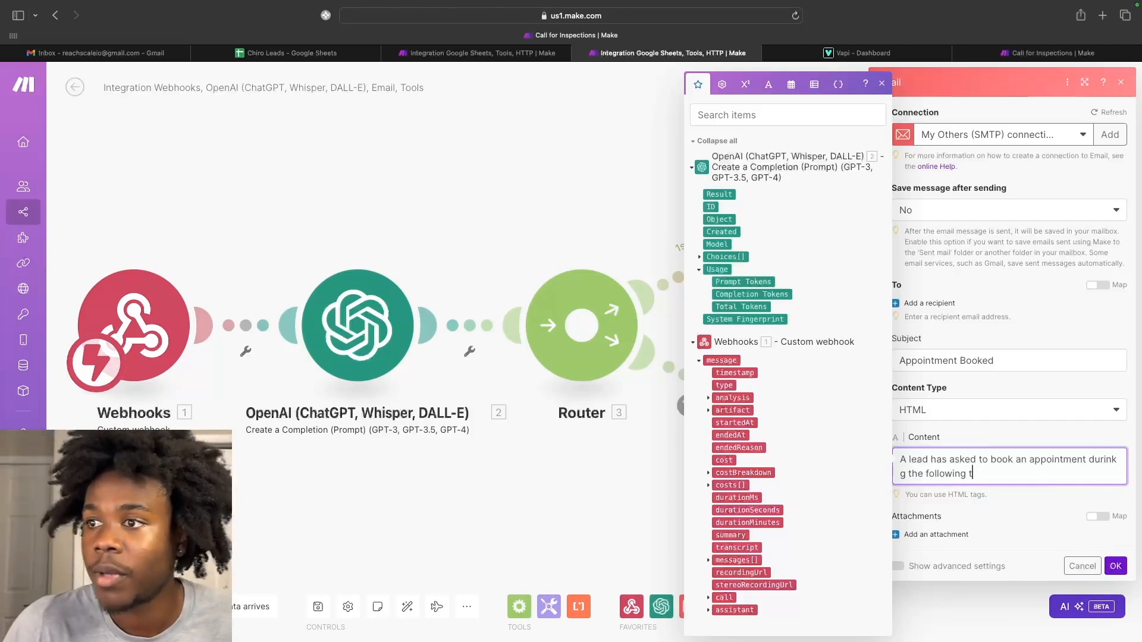
type("ime")
left_click_drag(722, 195, 1021, 486)
left_click(988, 475)
left_click(1050, 476)
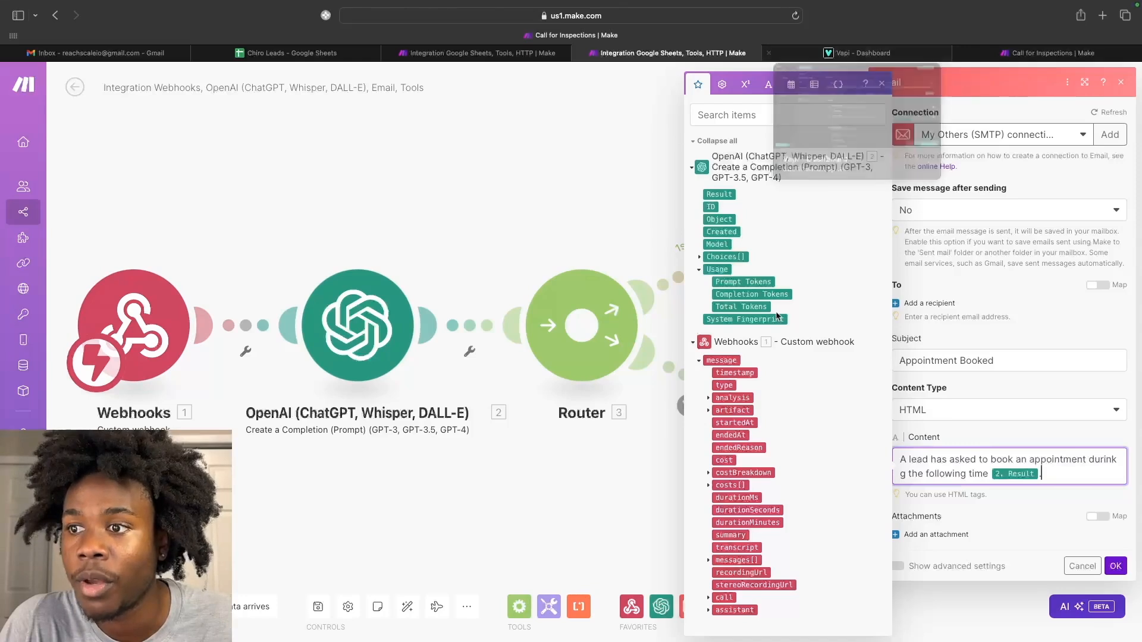
Add a recipient e-mail address and save the email settings.
left_click(708, 597)
scroll(717, 583, "down", 3)
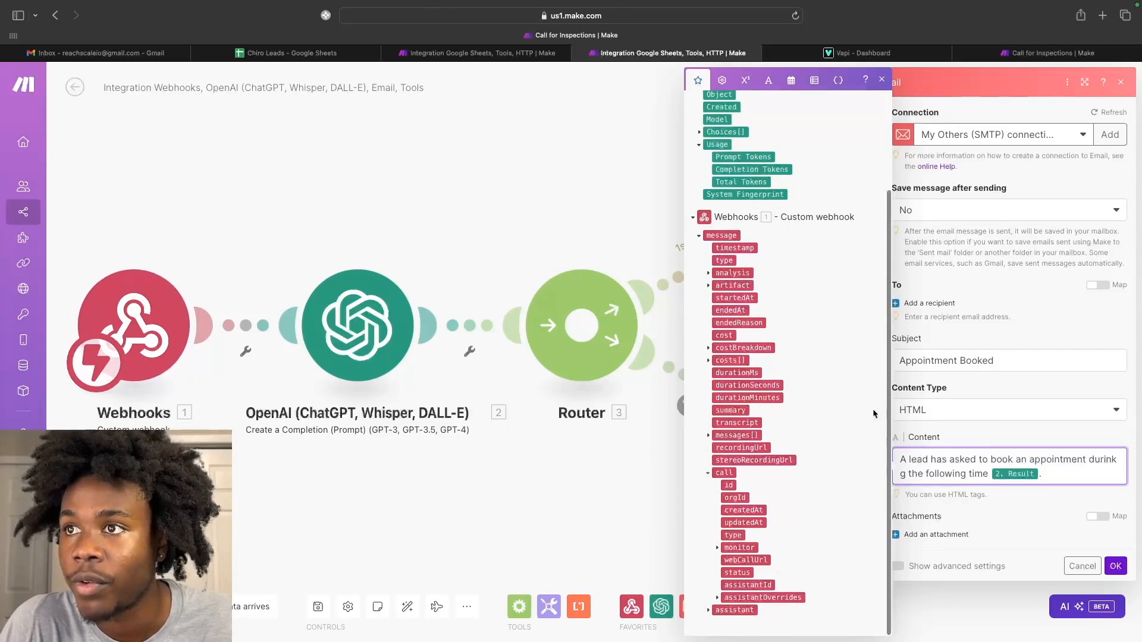
scroll(809, 547, "up", 3)
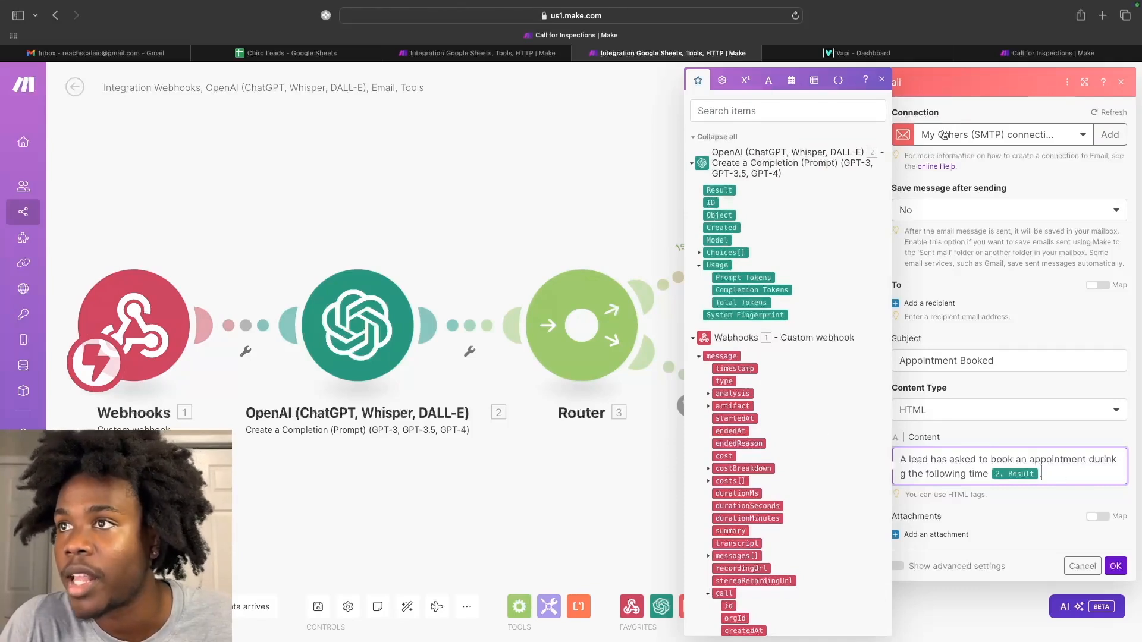
left_click(881, 79)
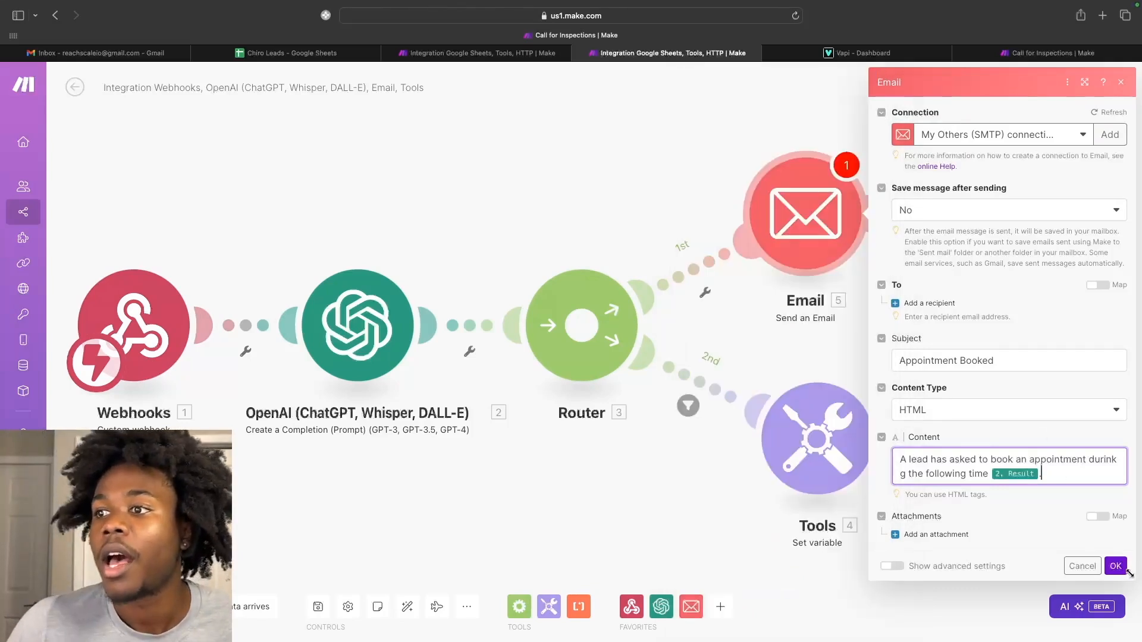
left_click(1116, 459)
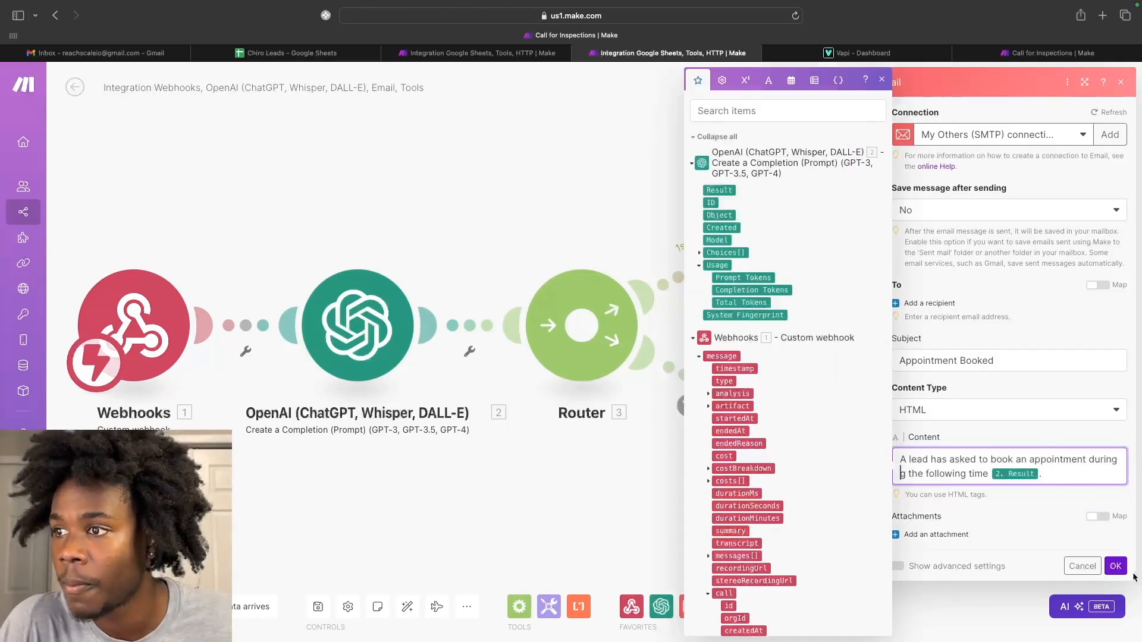
left_click(927, 314)
left_click(935, 335)
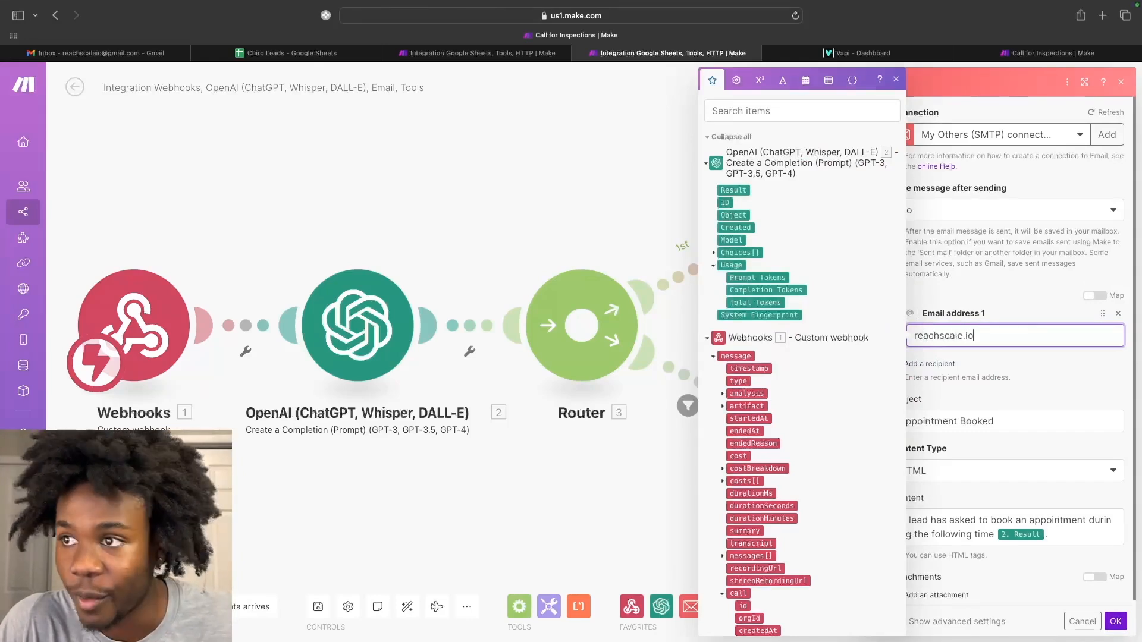
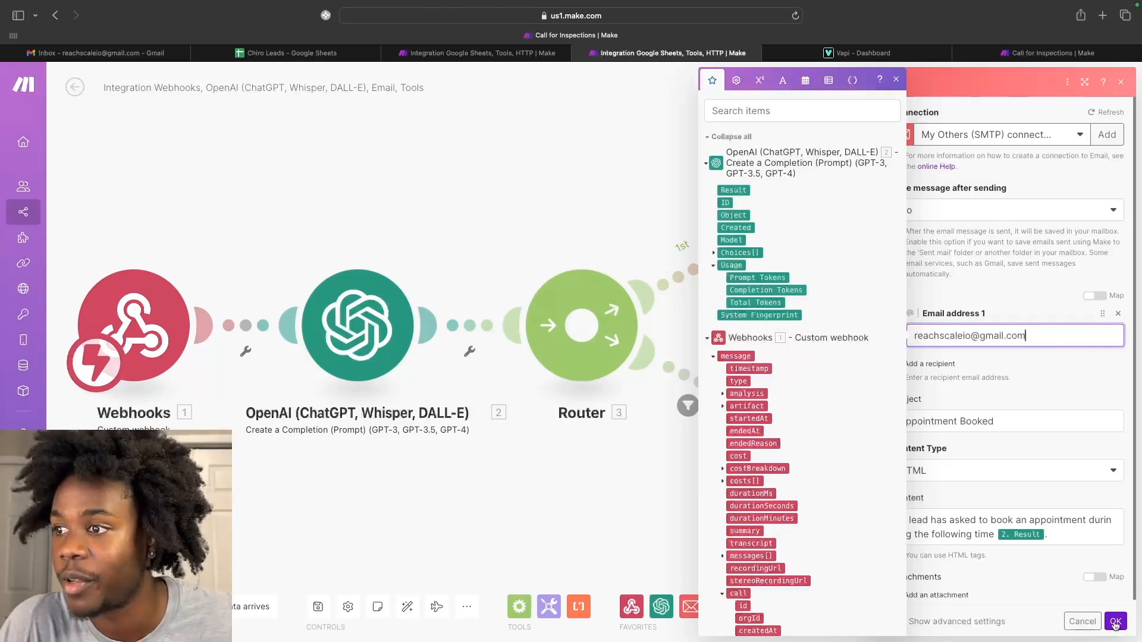
left_click(1115, 622)
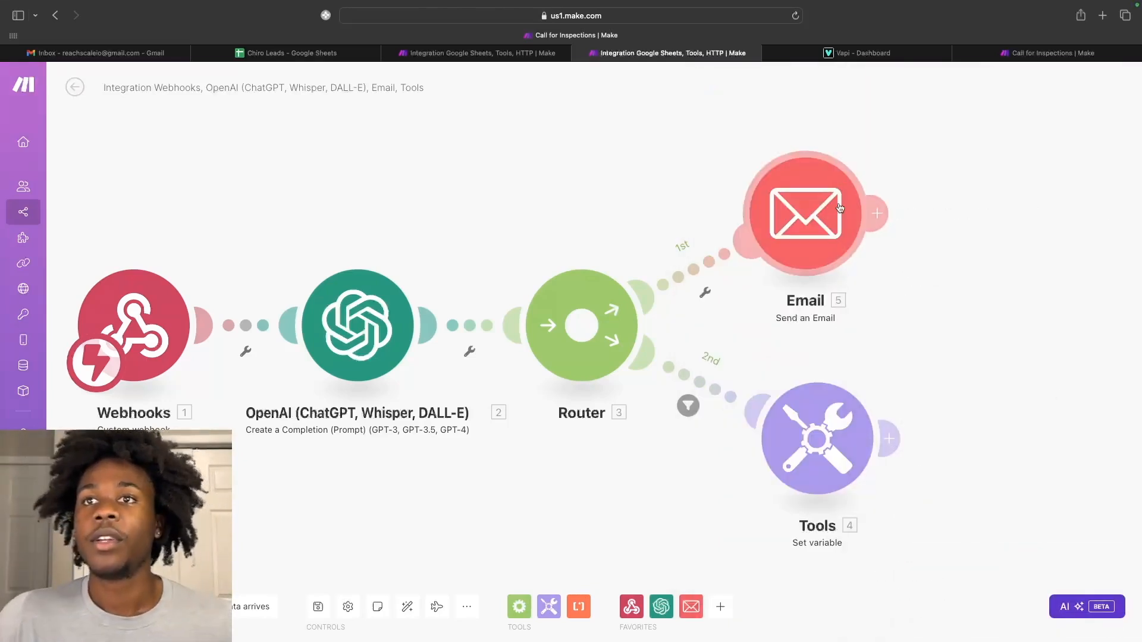
scroll(824, 362, "down", 1)
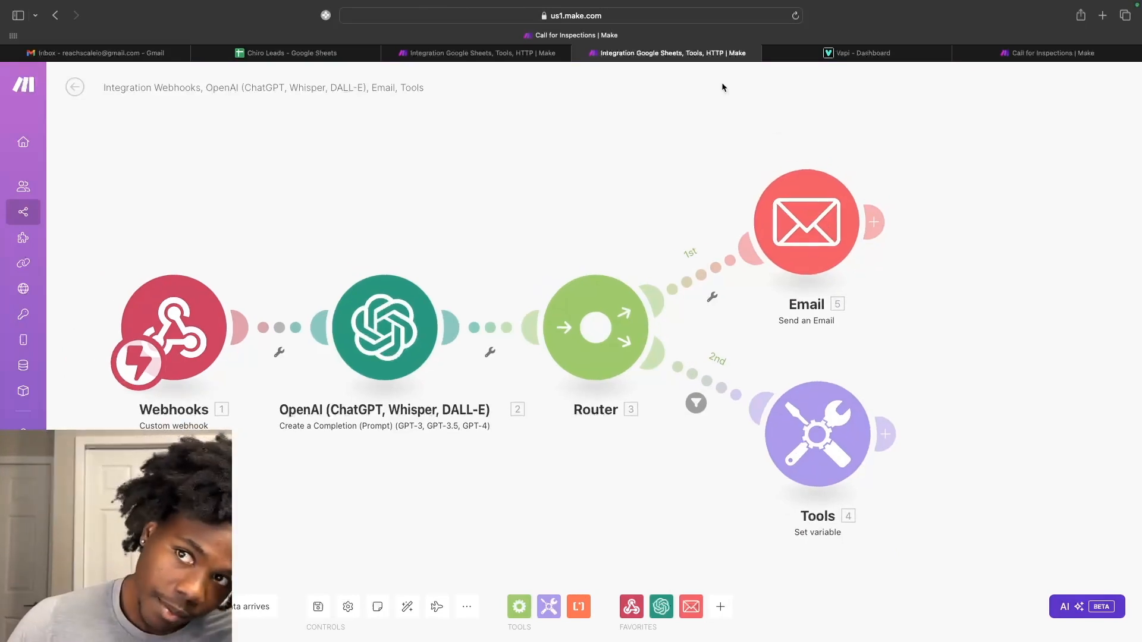
left_click(529, 57)
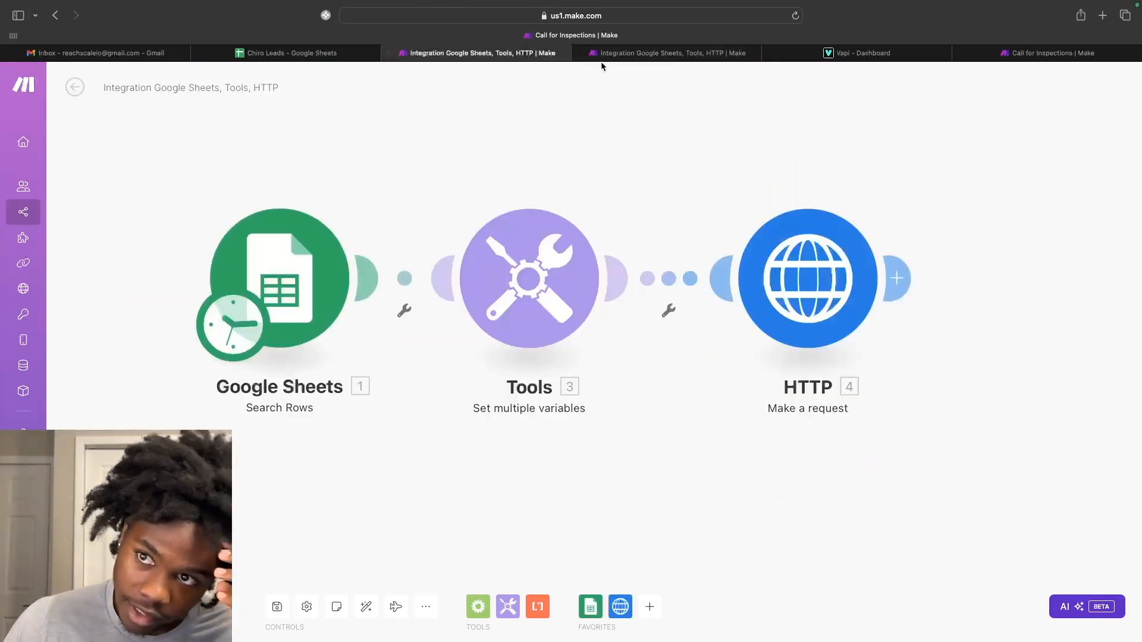
left_click(669, 56)
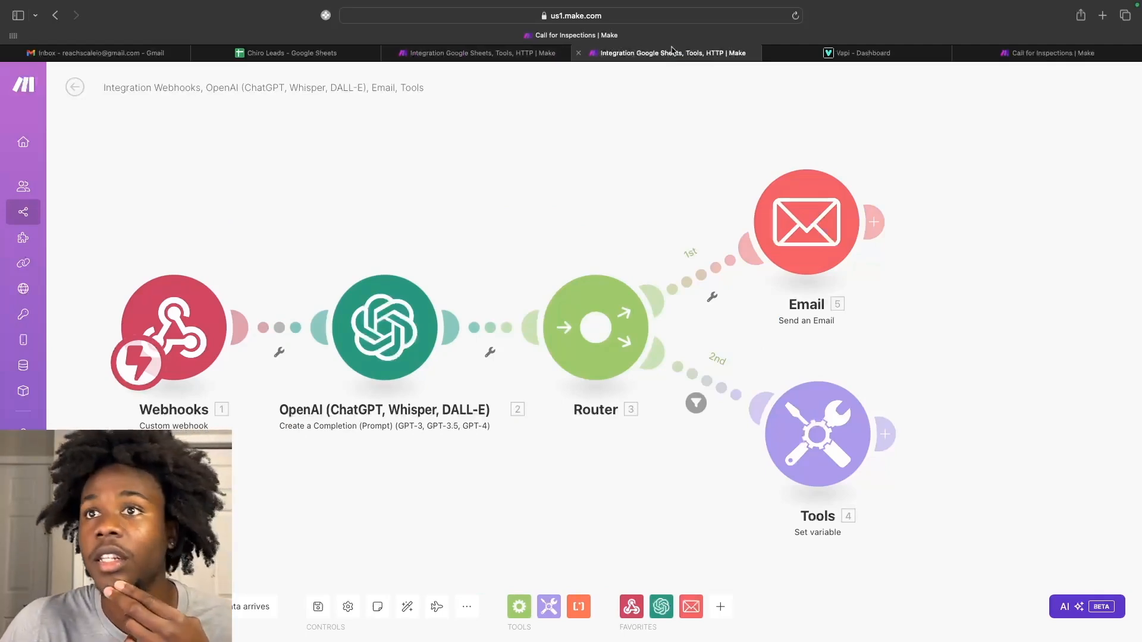
left_click(482, 58)
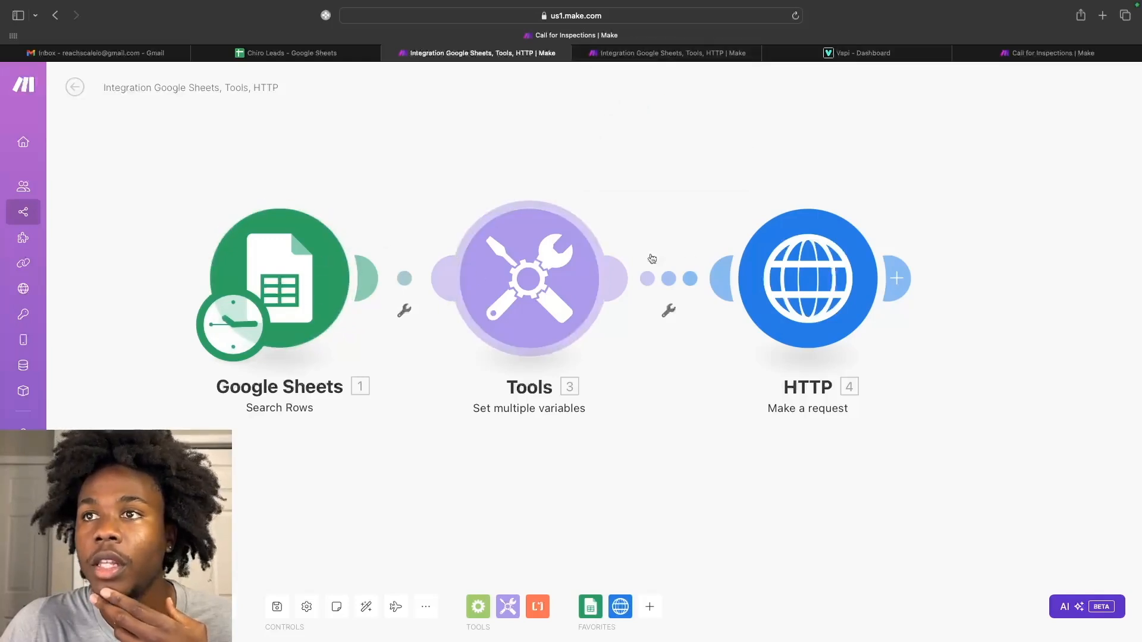
left_click(623, 53)
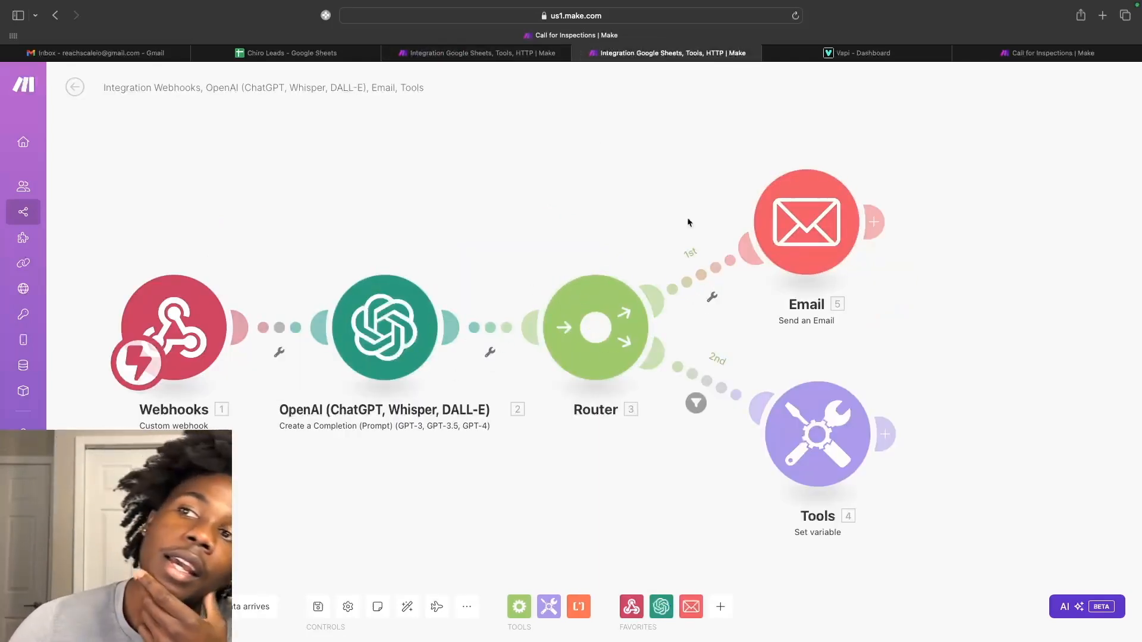
mouse_move(872, 55)
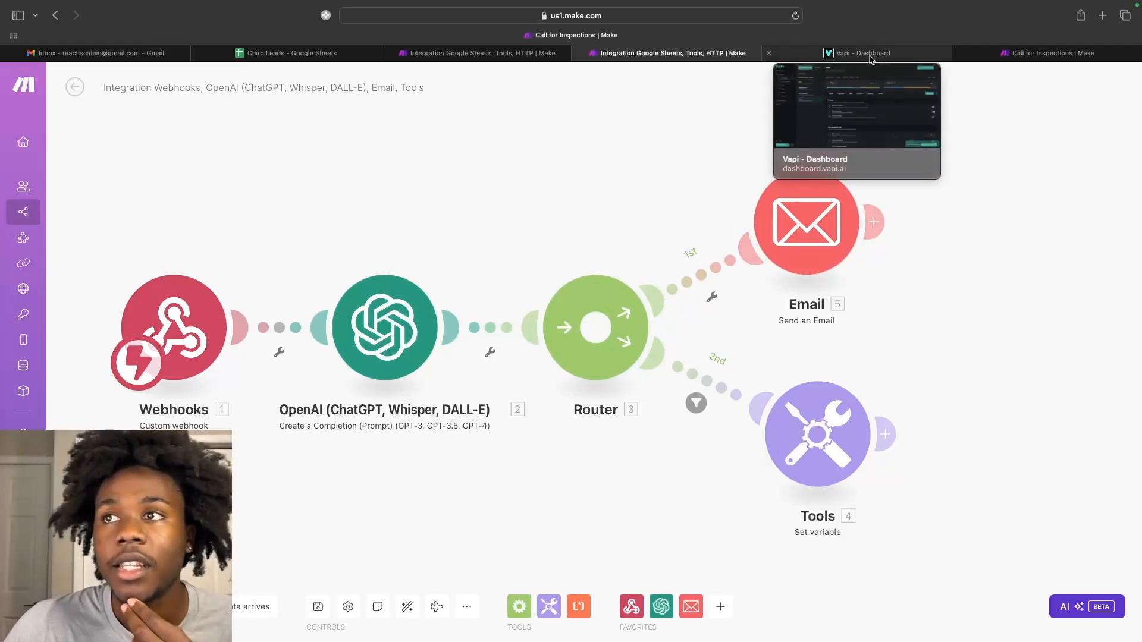
left_click(870, 55)
left_click(716, 54)
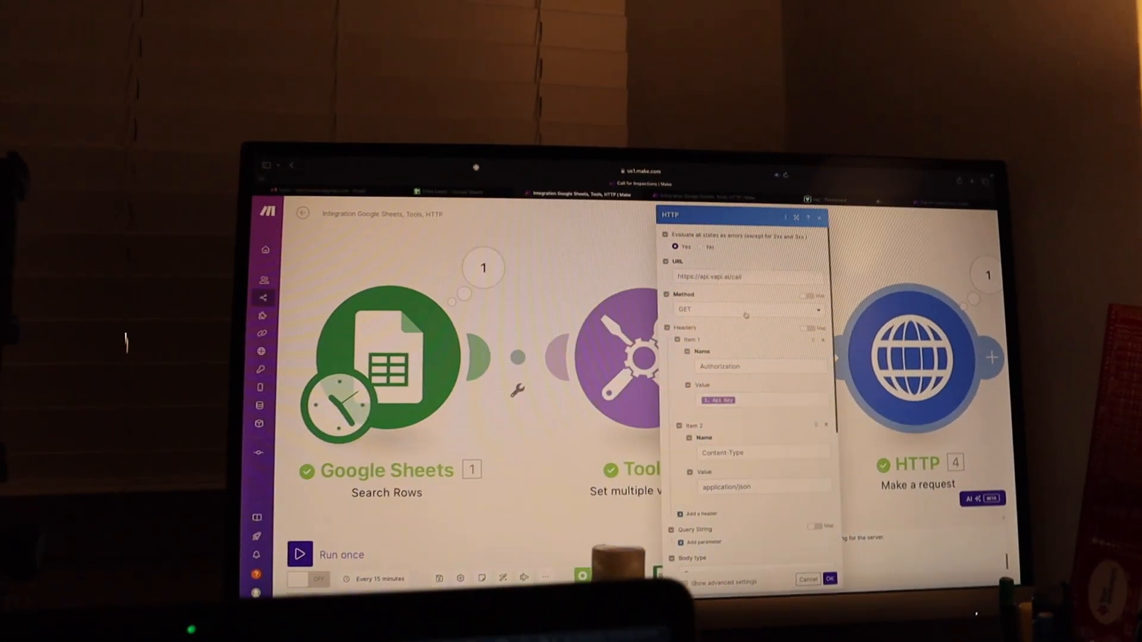
Switch the HTTP request method to POST and run the outbound-call scenario once.
left_click(738, 293)
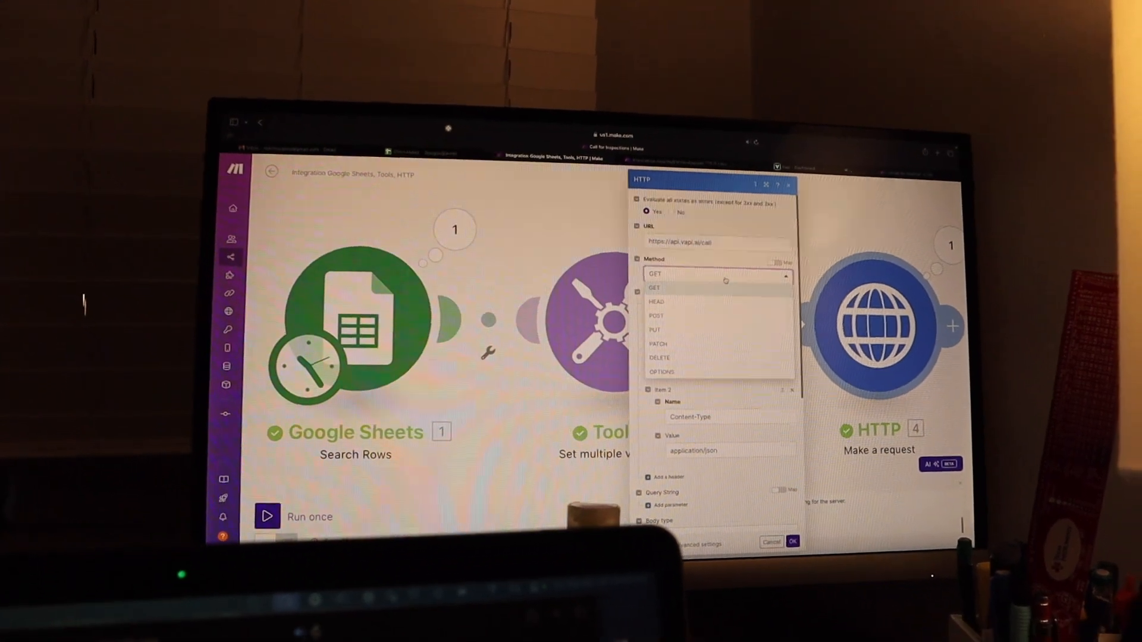
left_click(657, 297)
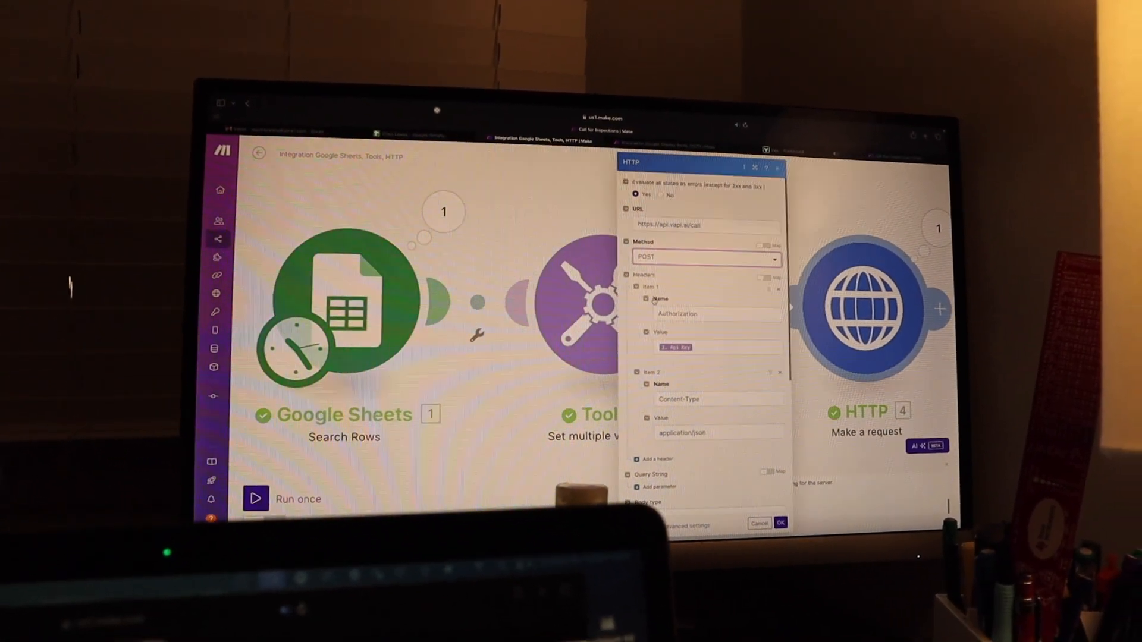
left_click(775, 532)
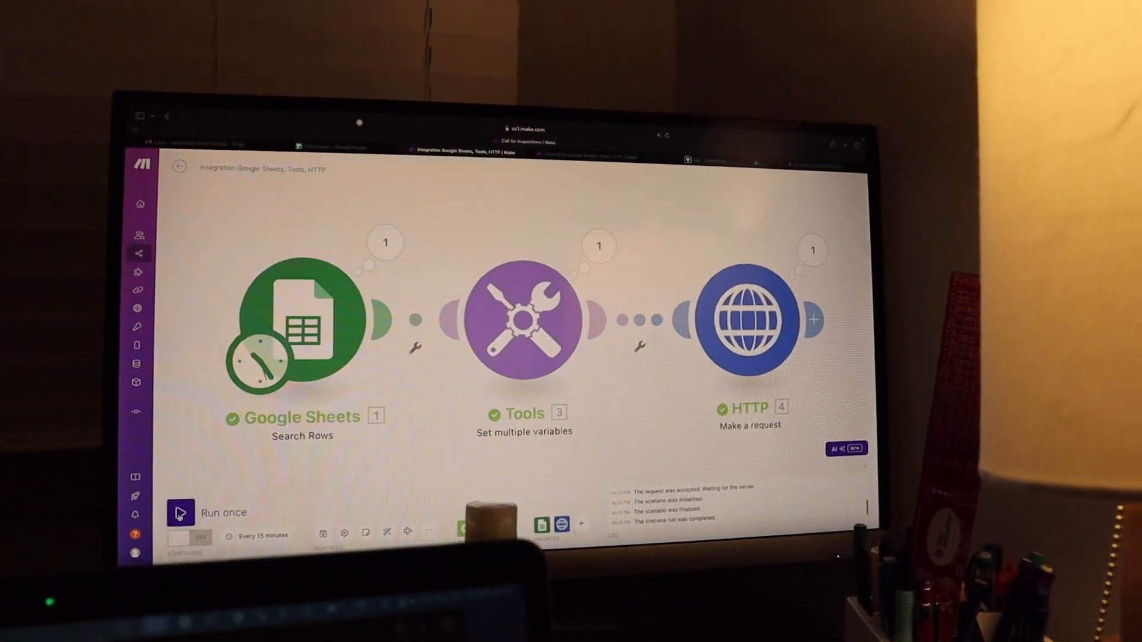
left_click(186, 512)
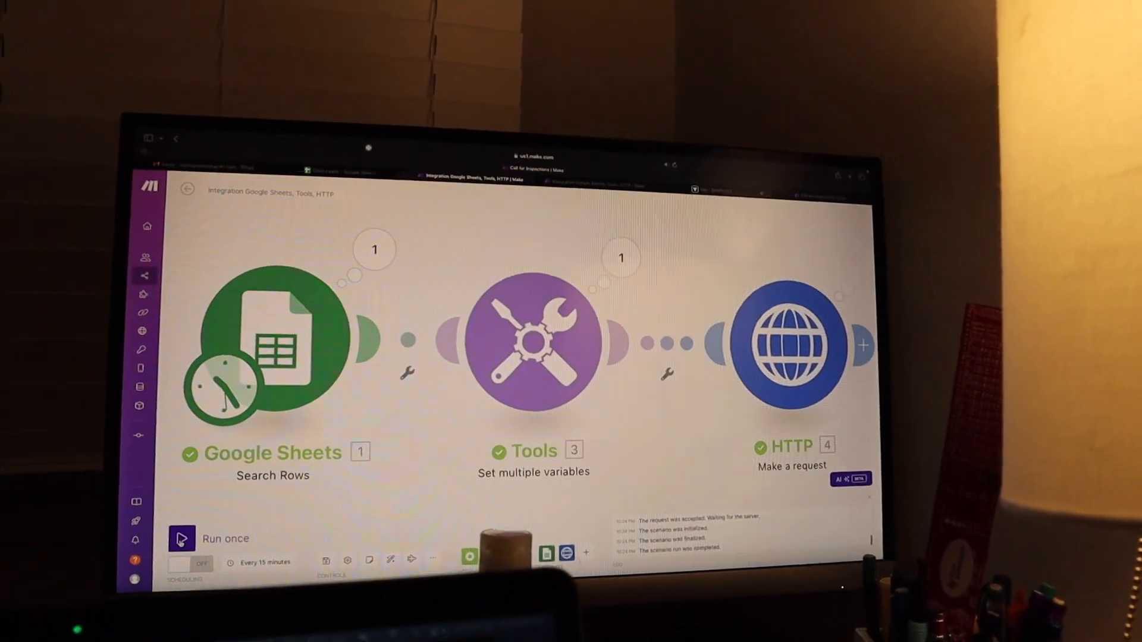